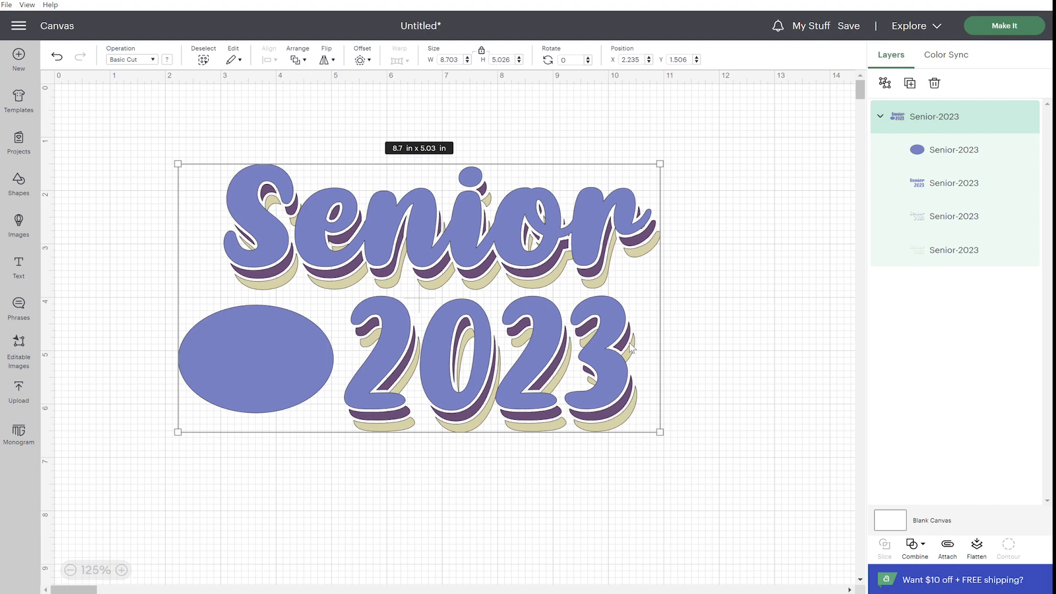
Ungroup the Senior-2023 design into separate layers and check that the blue oval can be selected alone
click(889, 86)
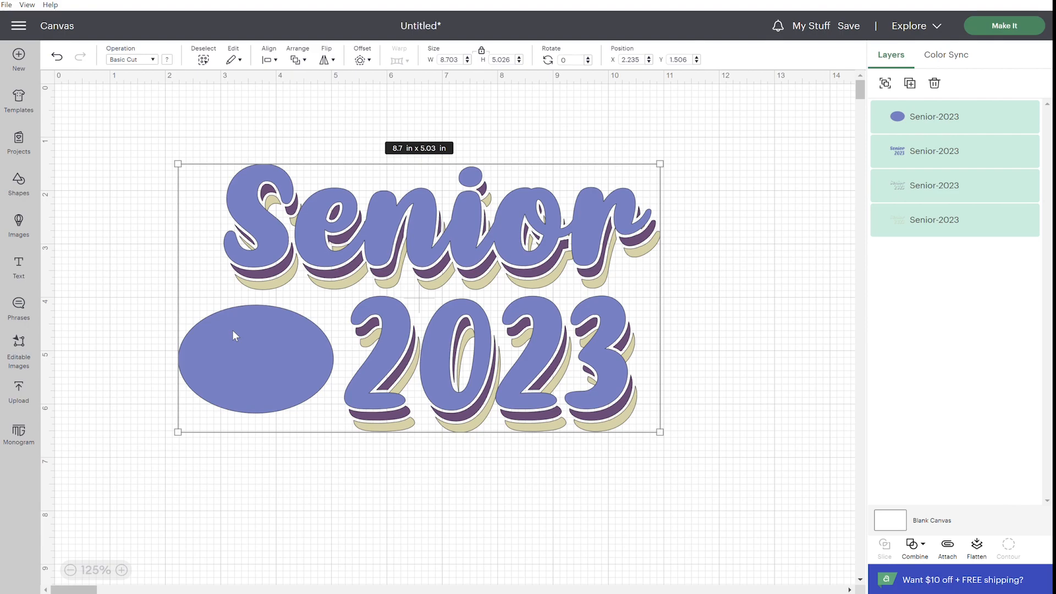
click(131, 337)
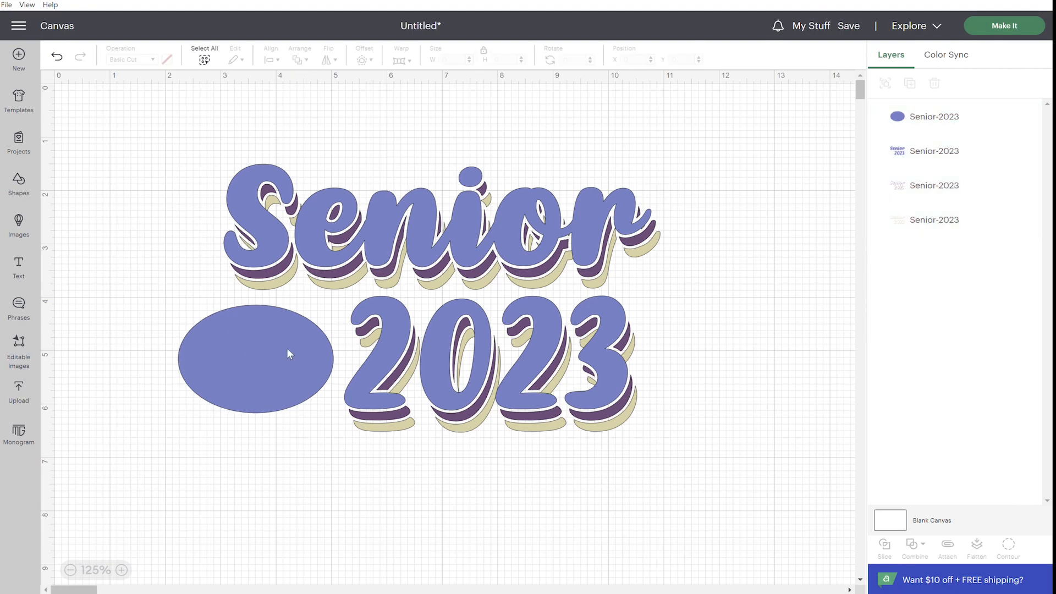
click(287, 348)
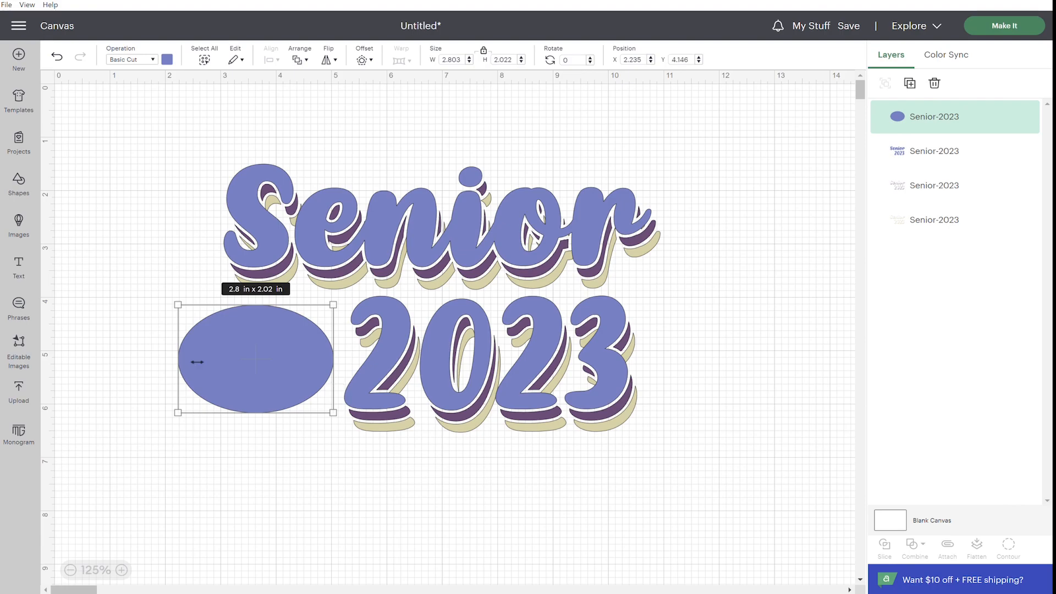
click(121, 248)
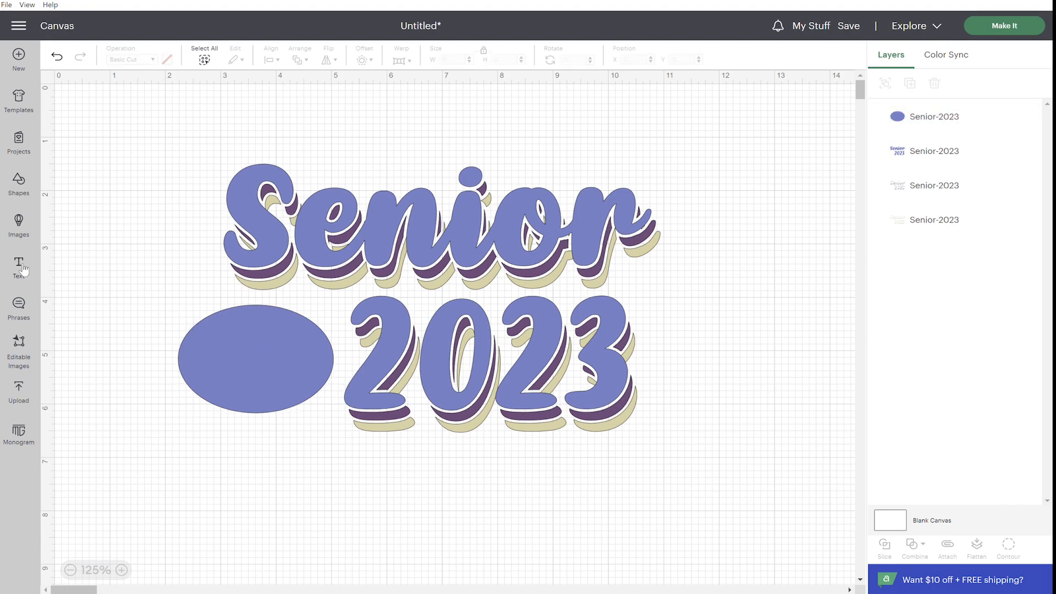
Add a text object reading "RBHS" over the blue oval
click(21, 267)
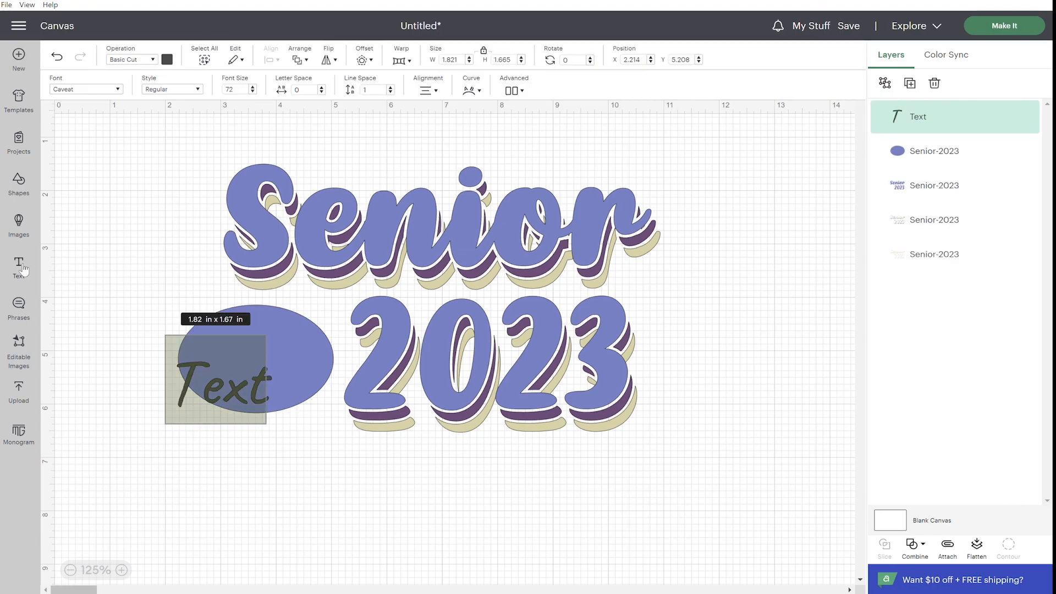
text(RBHS)
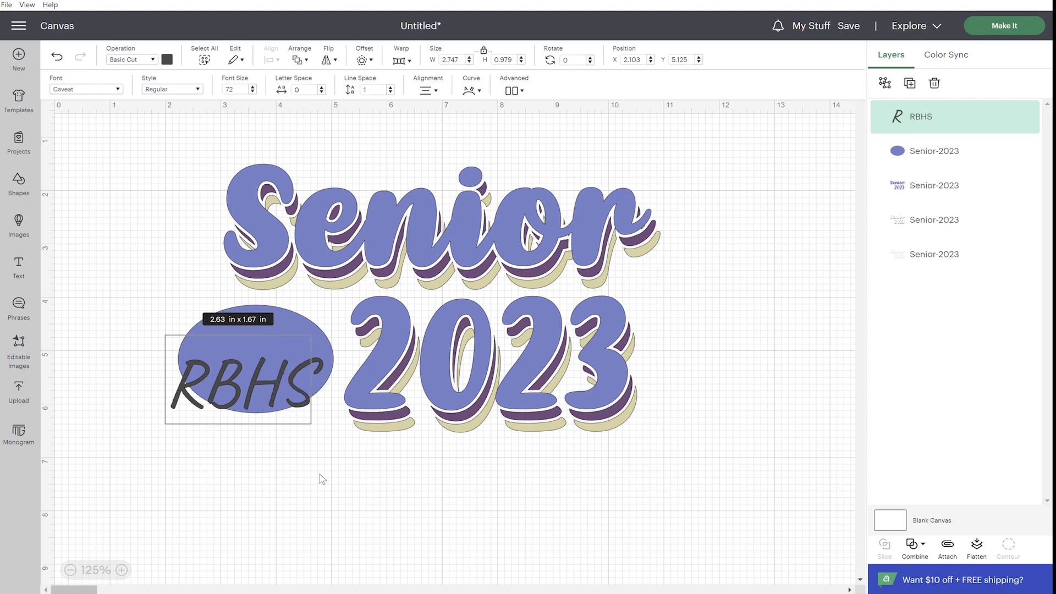
click(160, 400)
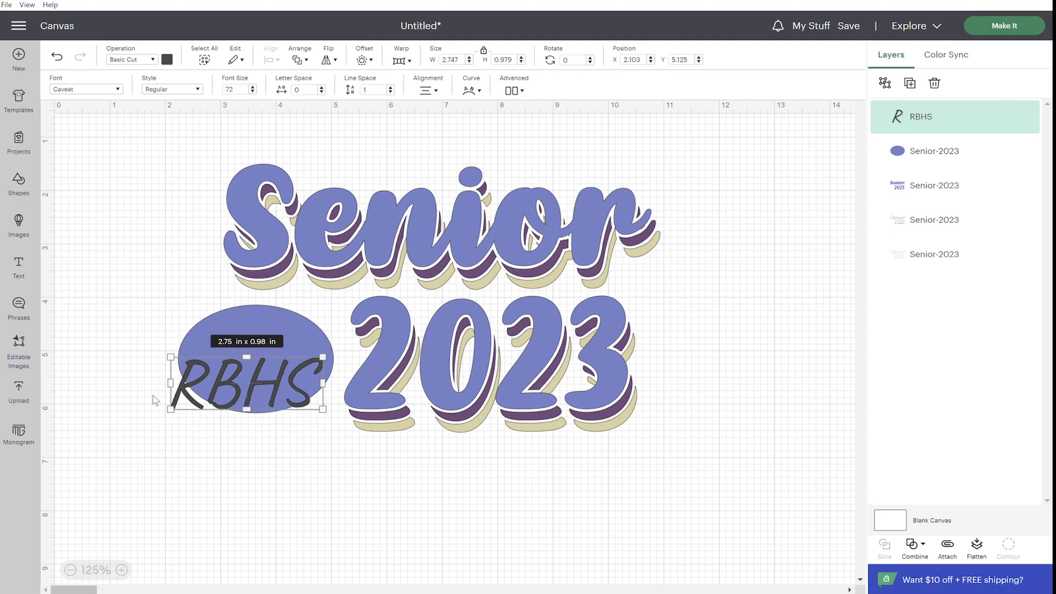
Search the Cricut fonts for "CRICUT SANS", "SANS" and "ARIAL" to find a plain font for the RBHS text
click(102, 90)
click(104, 105)
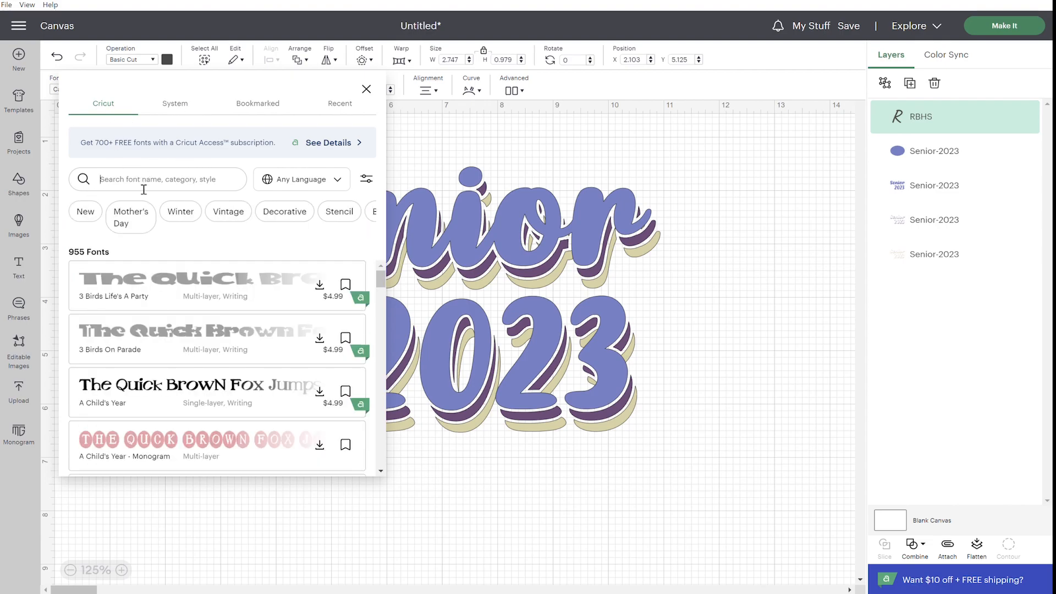
text(CRICUT SANS)
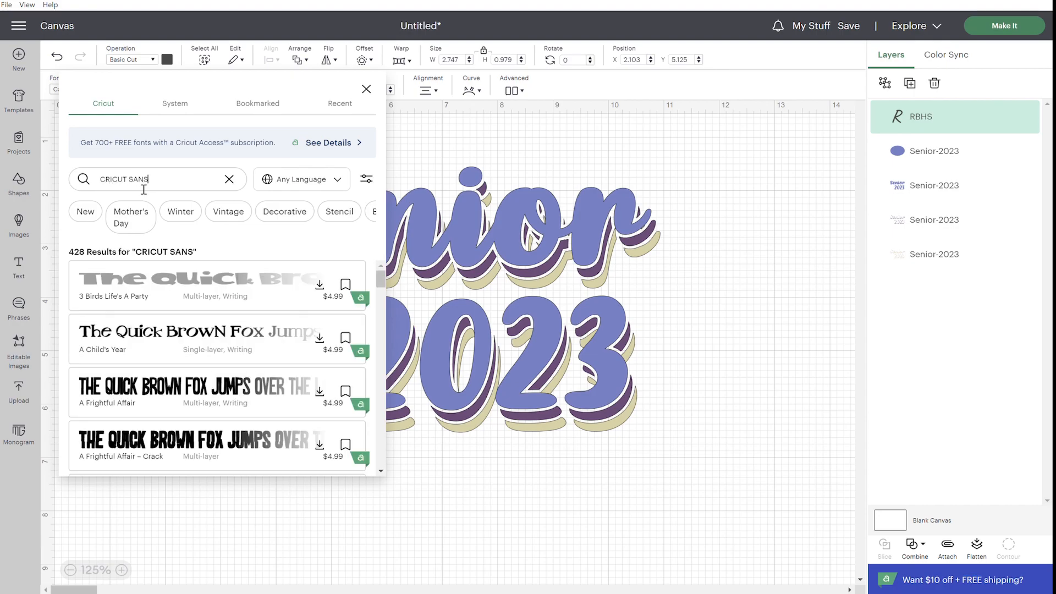
scroll(153, 334, down, 2)
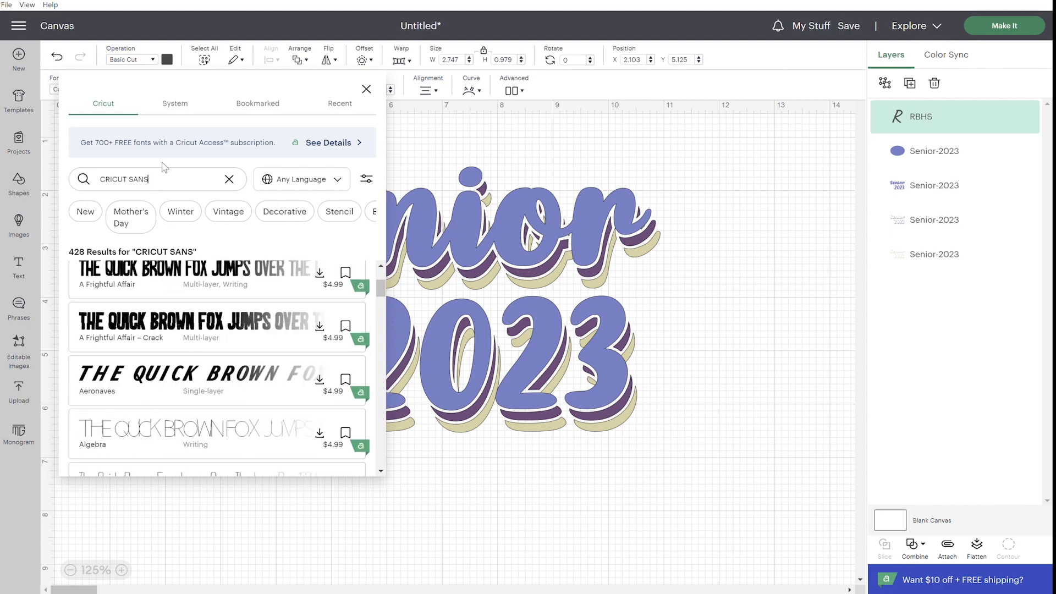
drag(129, 181, 91, 182)
key(BackSpace)
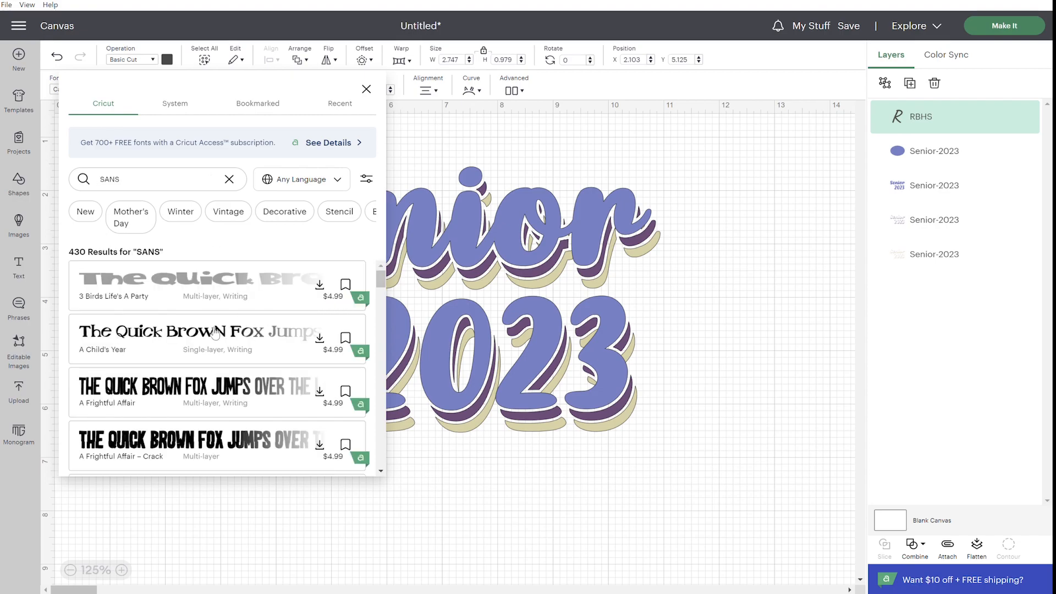
scroll(228, 325, down, 3)
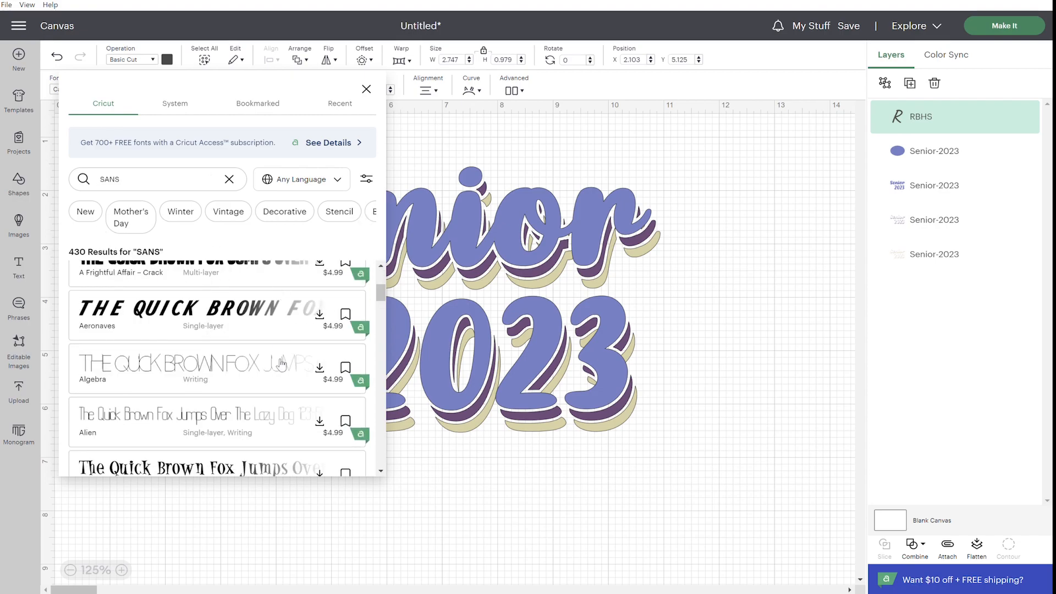
scroll(281, 364, down, 5)
scroll(281, 365, down, 2)
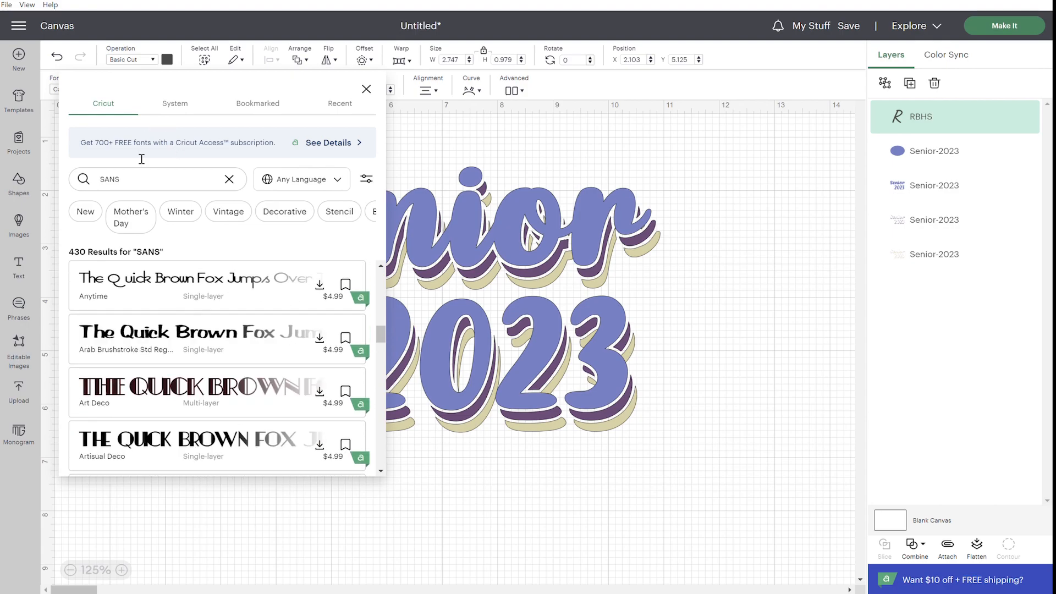
double_click(131, 183)
text(ARIAL)
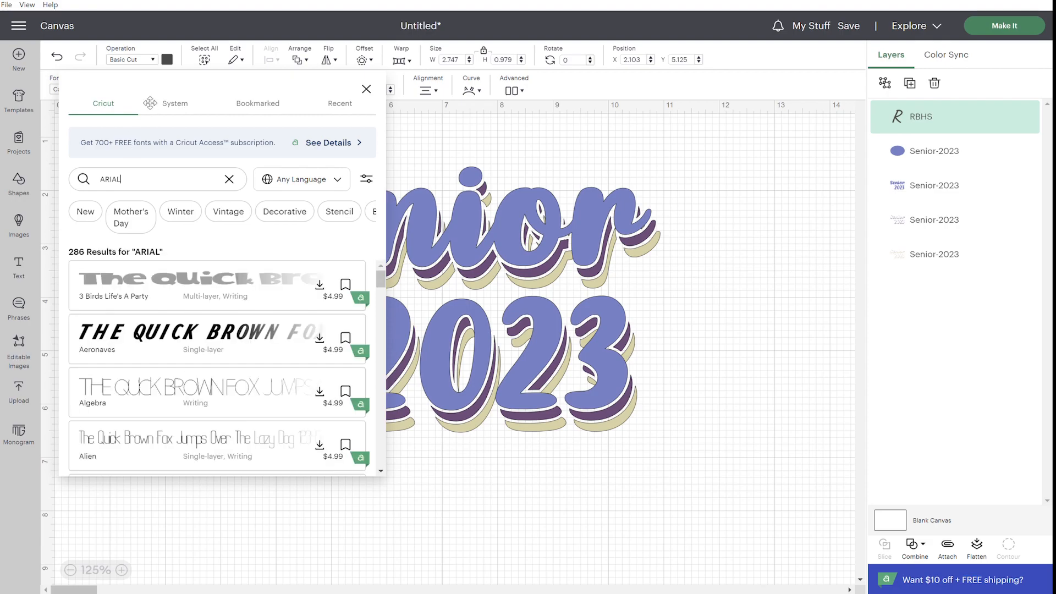
Find Arial among the system fonts and apply it to the RBHS text
click(175, 104)
click(131, 182)
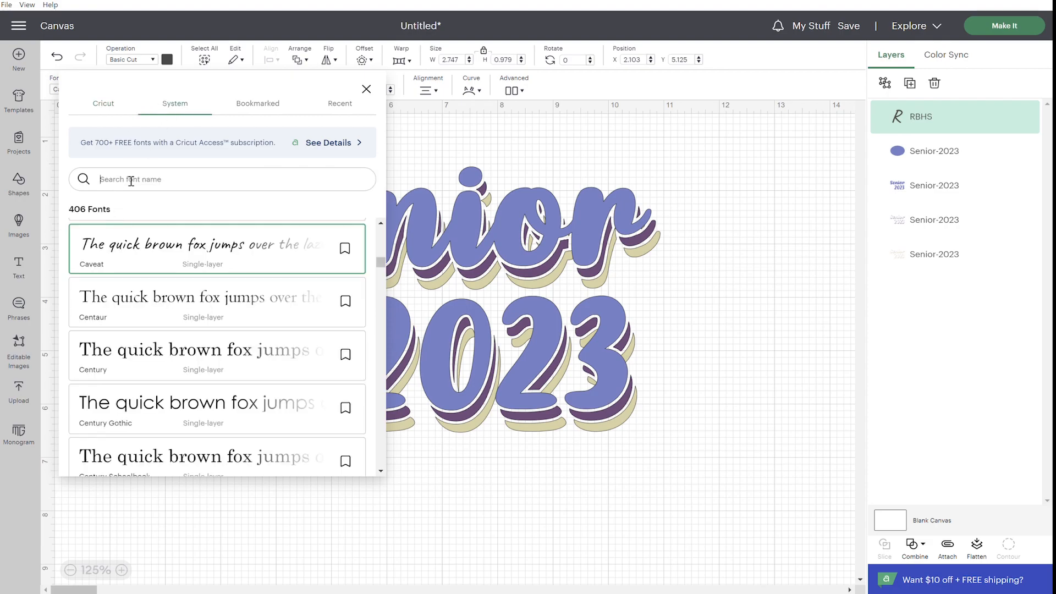
text(ARIAL)
click(155, 246)
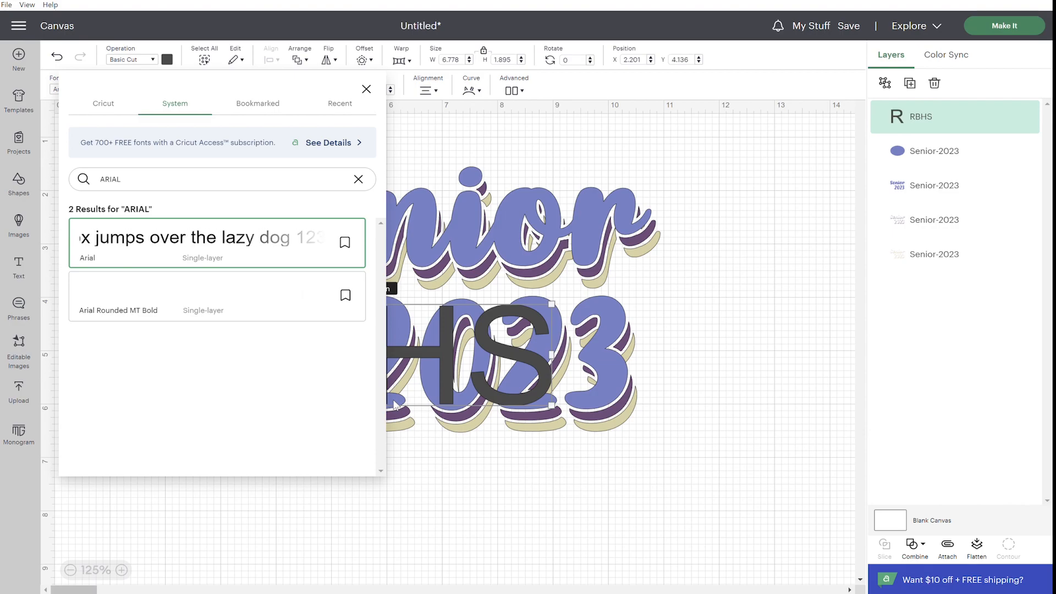
click(701, 379)
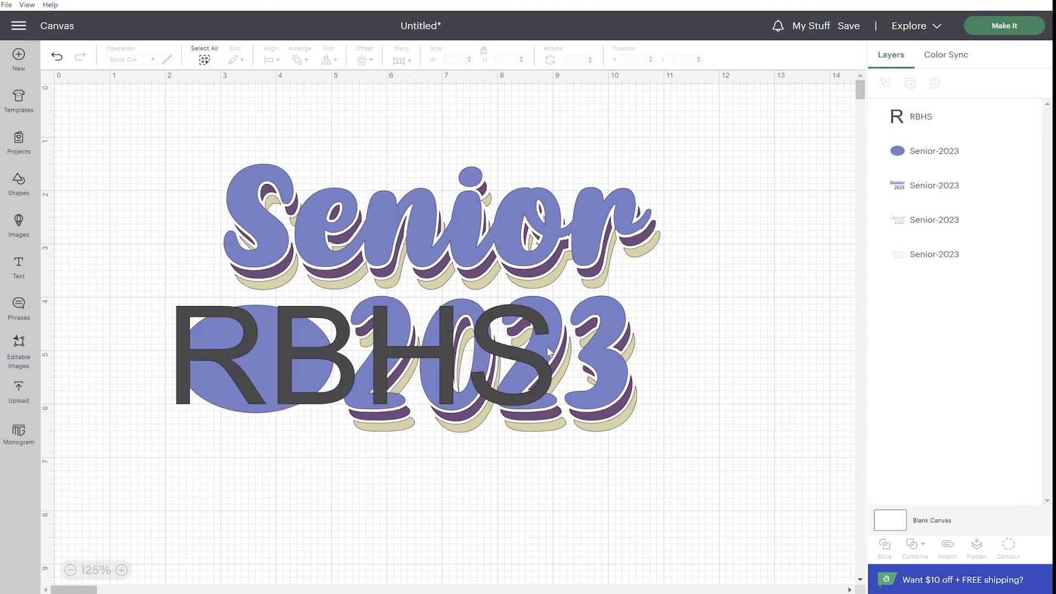
Set the style of the RBHS text to Bold
click(182, 325)
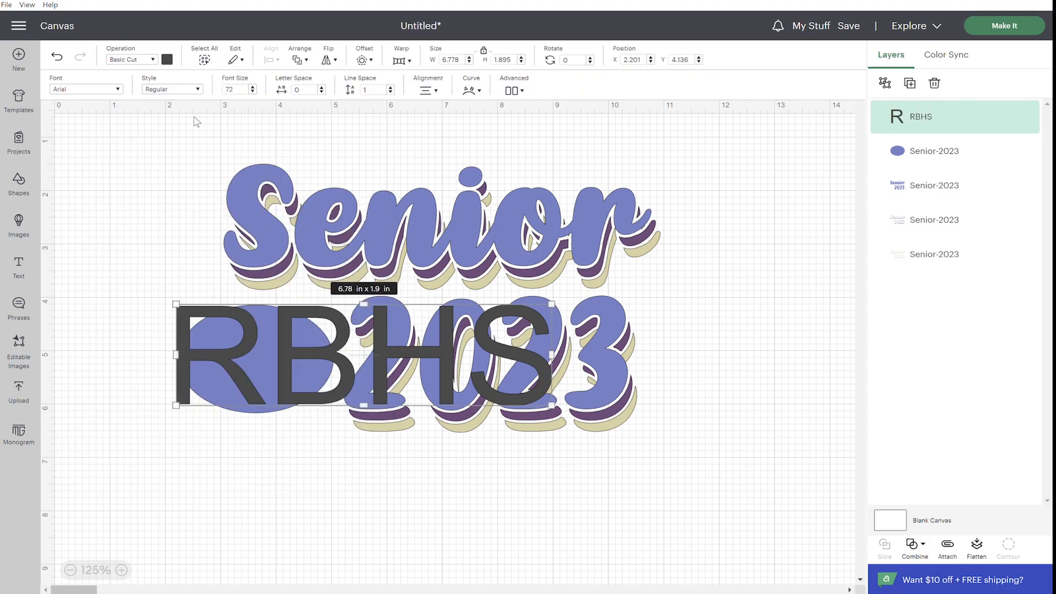
click(194, 90)
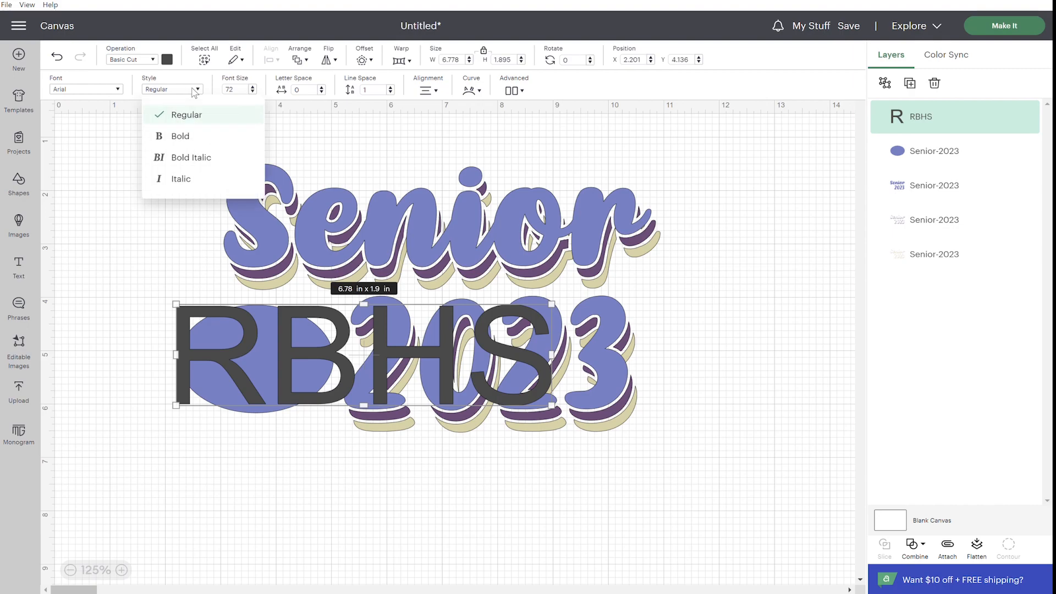
click(190, 137)
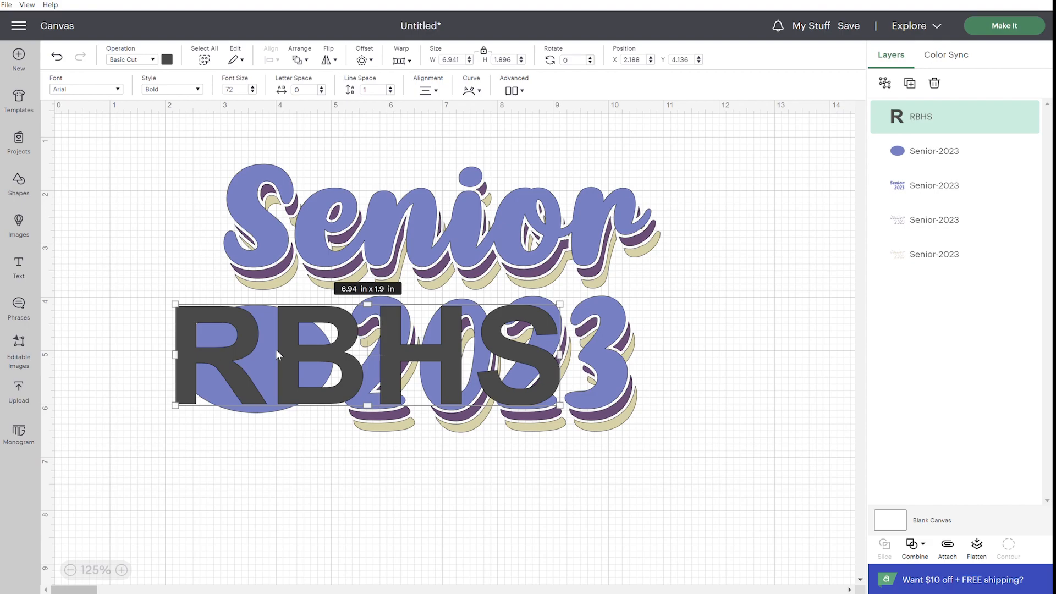
Unlock the proportions of the RBHS text and resize it to about 2.1 x 1 in so it fits inside the oval
click(485, 51)
drag(573, 308, 329, 333)
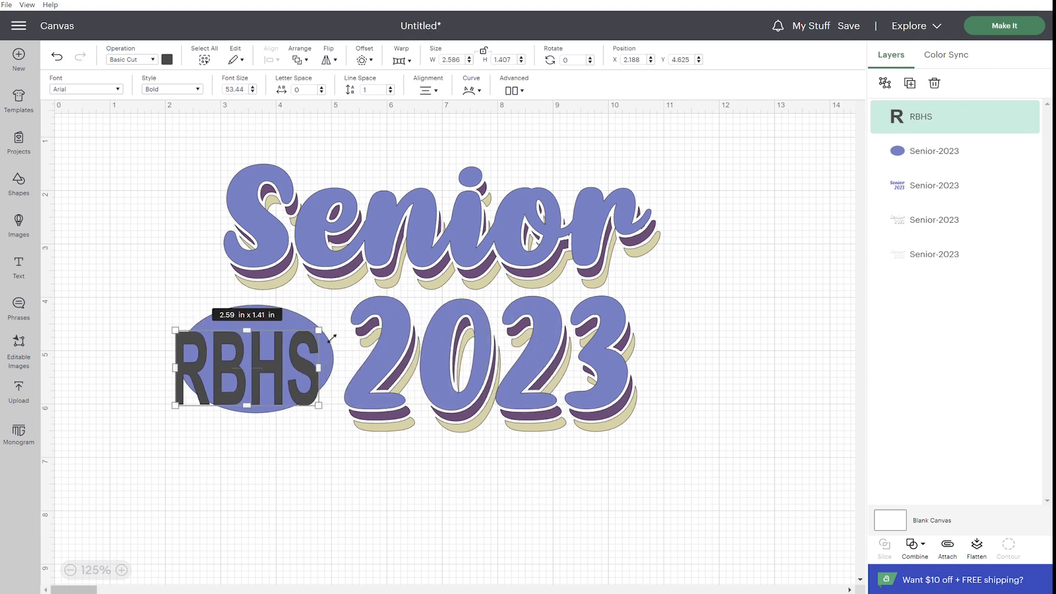
drag(177, 409, 205, 394)
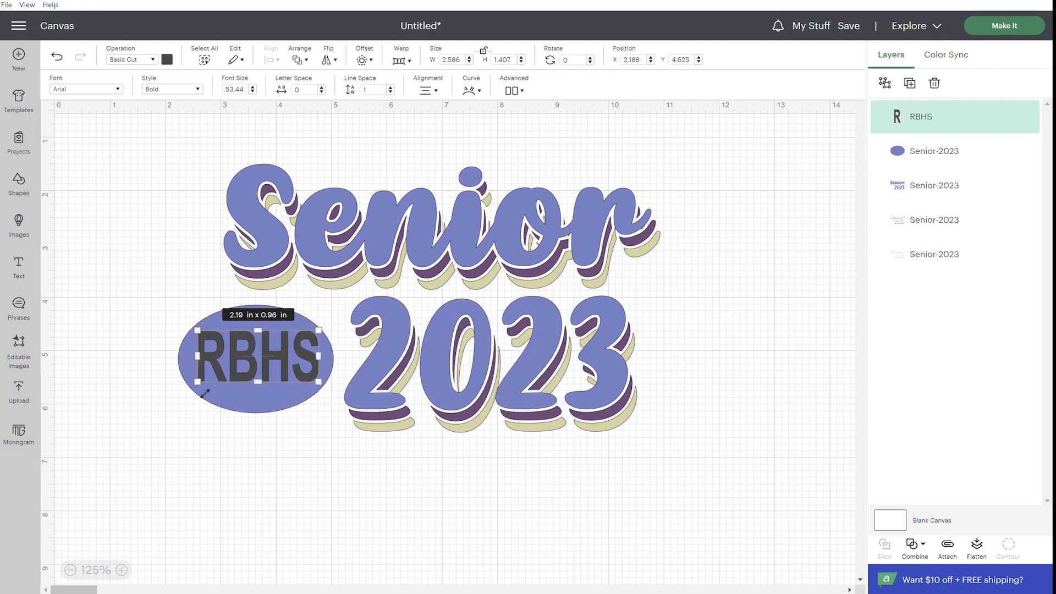
drag(328, 393, 324, 395)
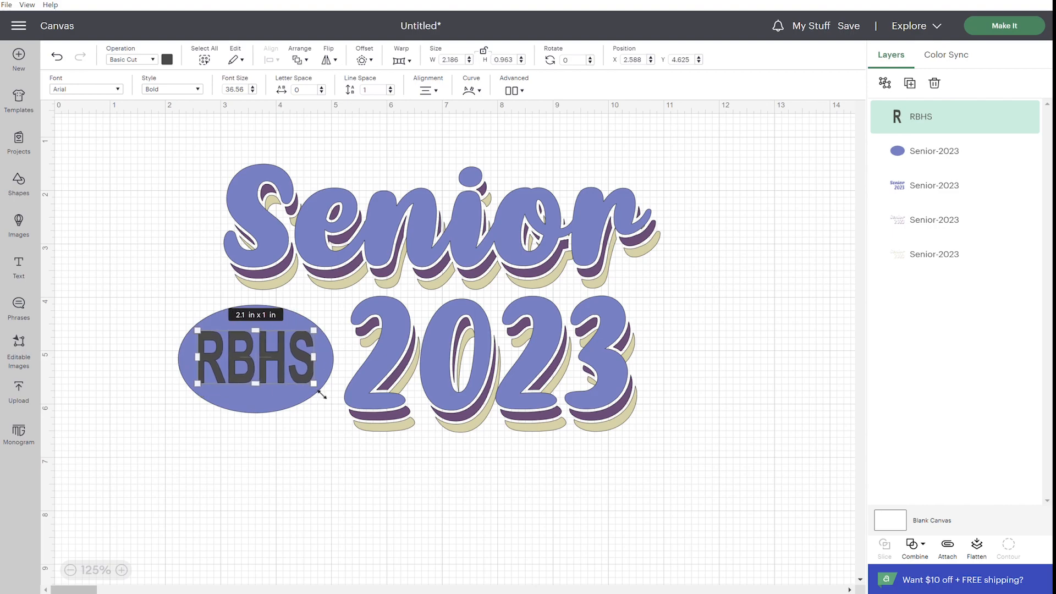
click(305, 444)
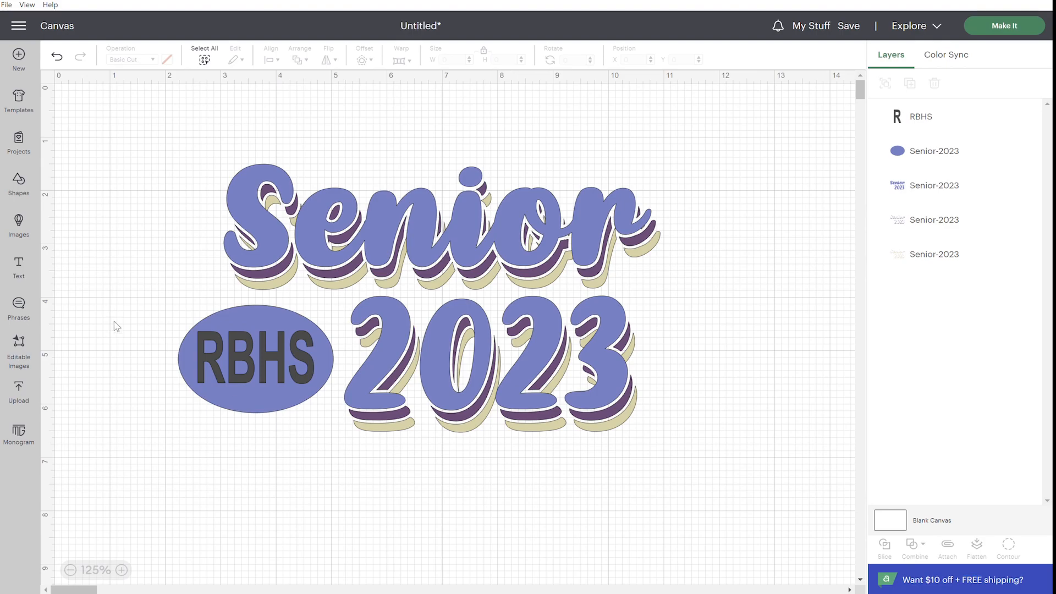
Center the RBHS text and the blue oval on each other, both horizontally and vertically
click(919, 159)
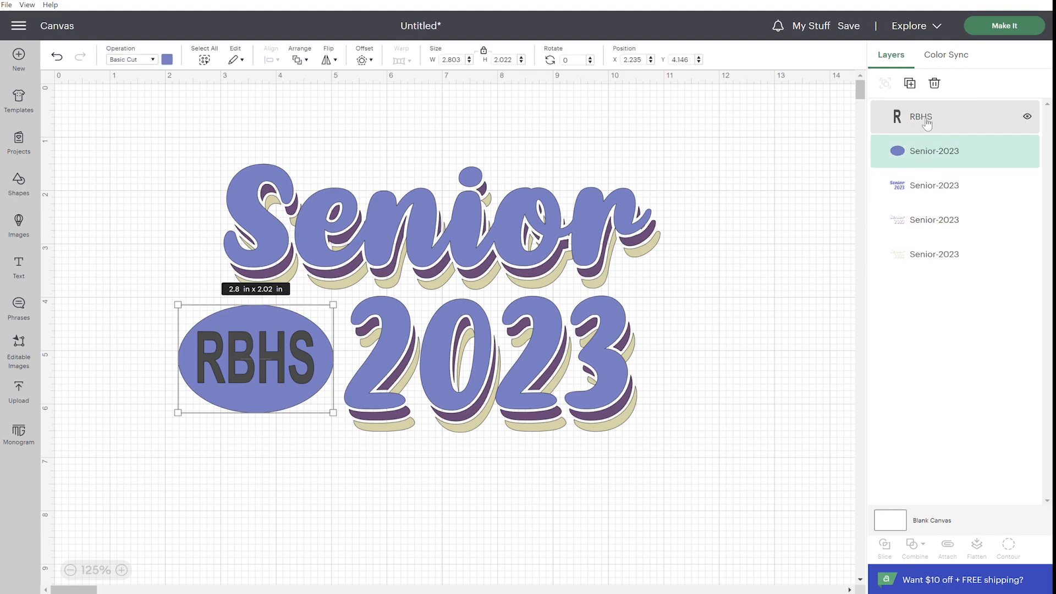
shift+click(927, 117)
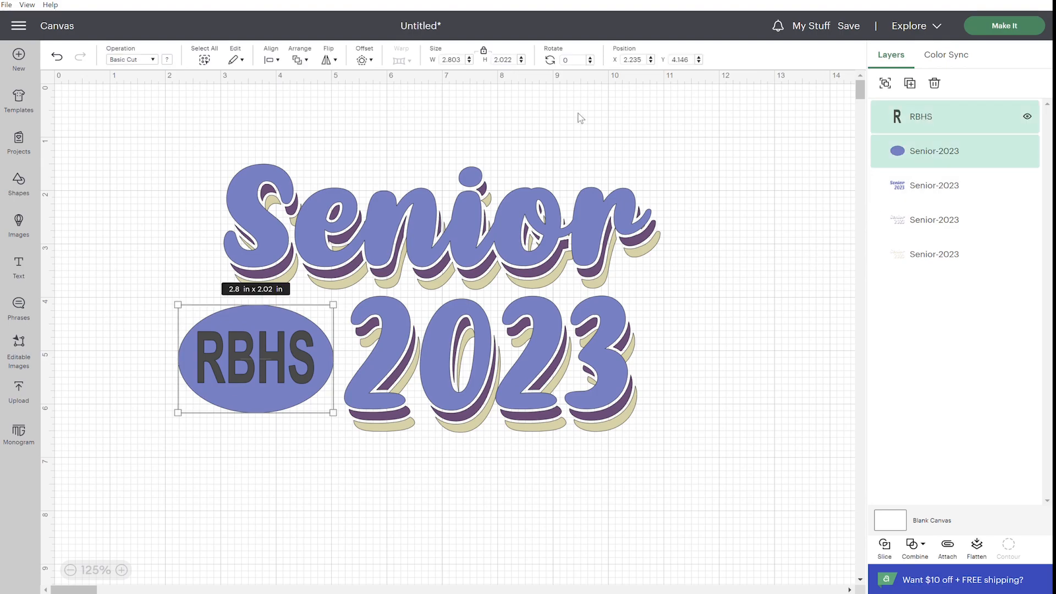
click(282, 62)
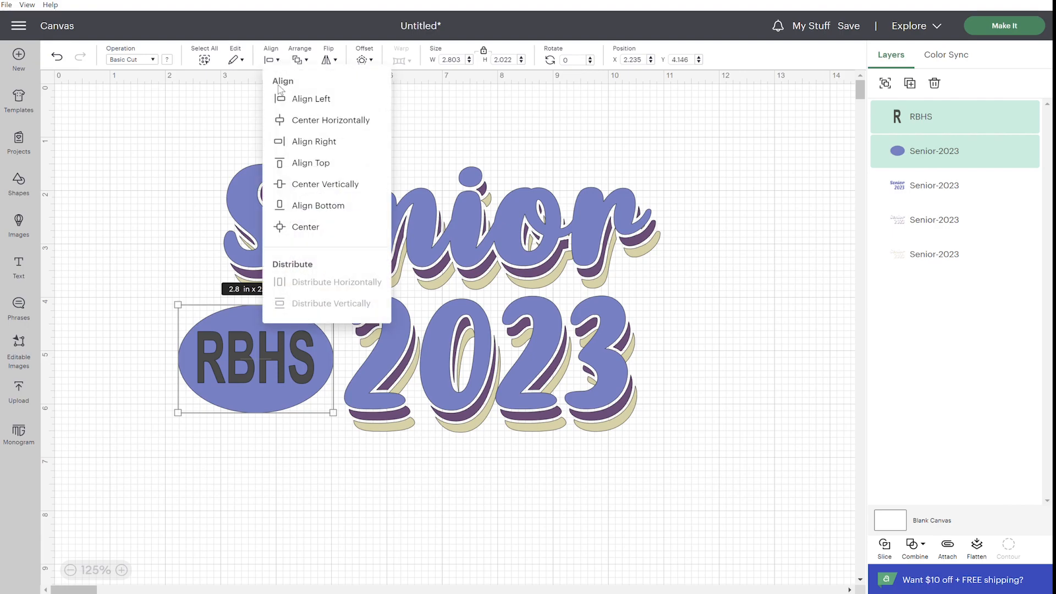
click(306, 227)
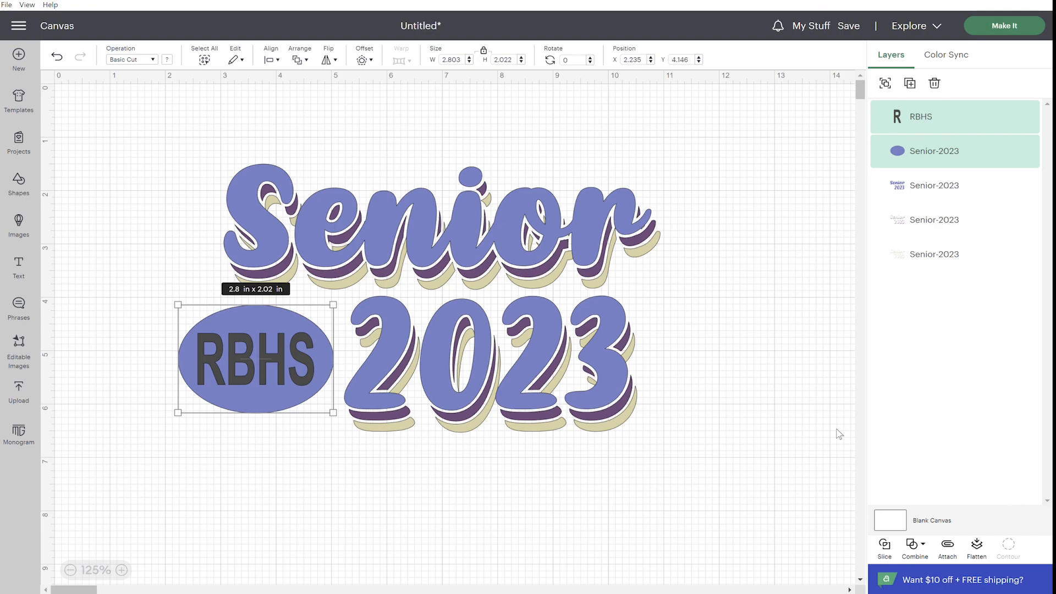
Subtract the RBHS text from the blue oval and deselect the result
click(923, 553)
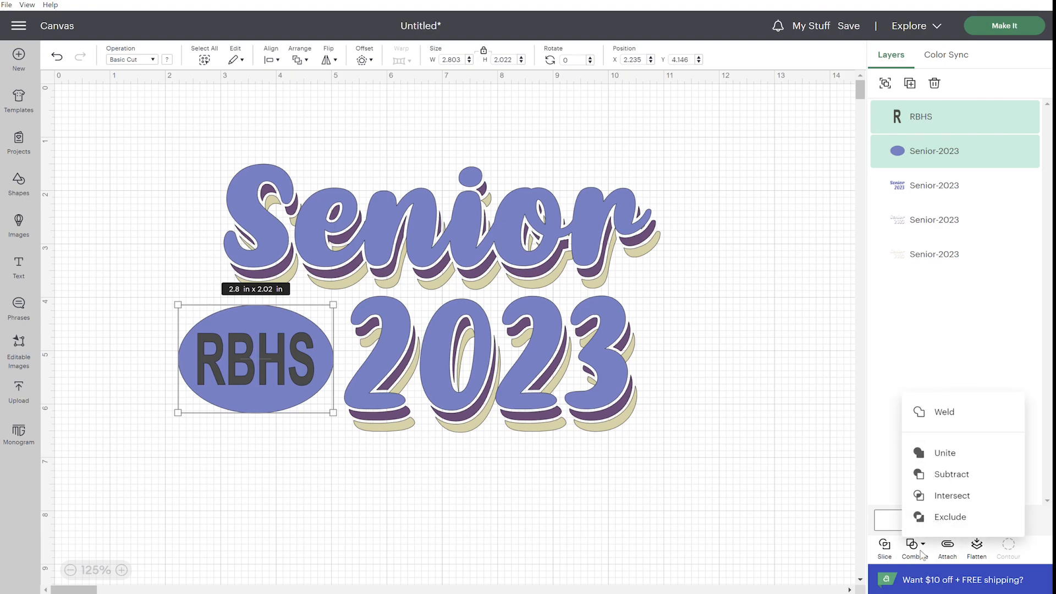
click(952, 474)
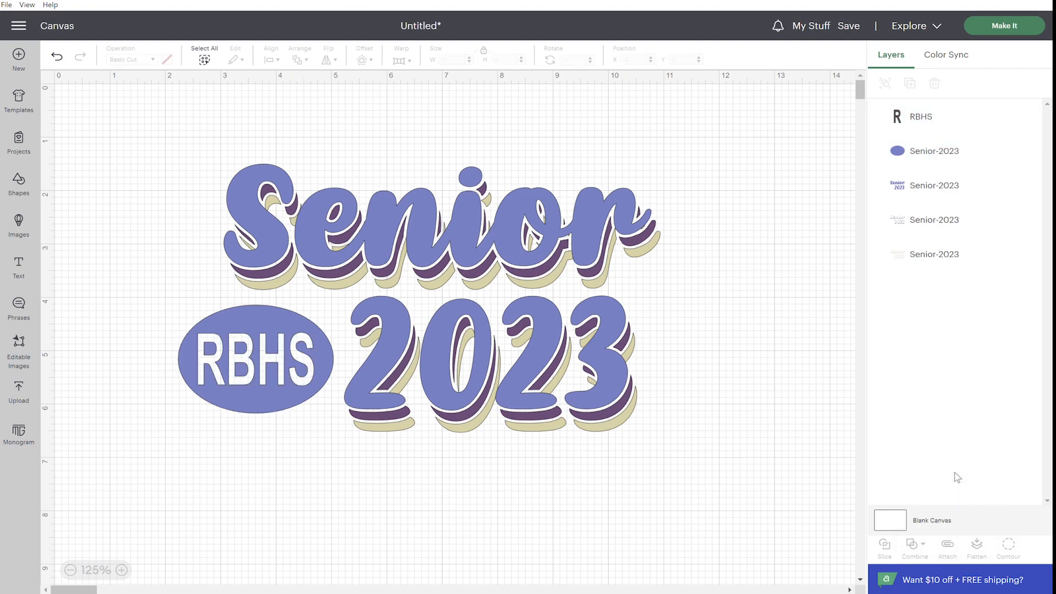
click(478, 478)
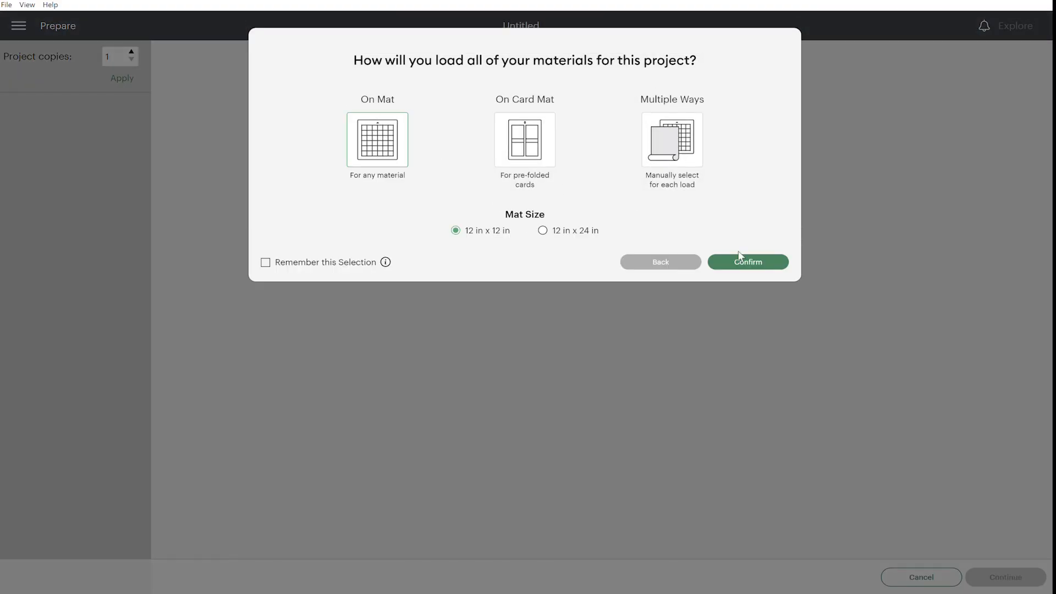
Preview the cut layout on 12 in x 12 in mats, examine the blue mat, and return to the canvas
click(773, 263)
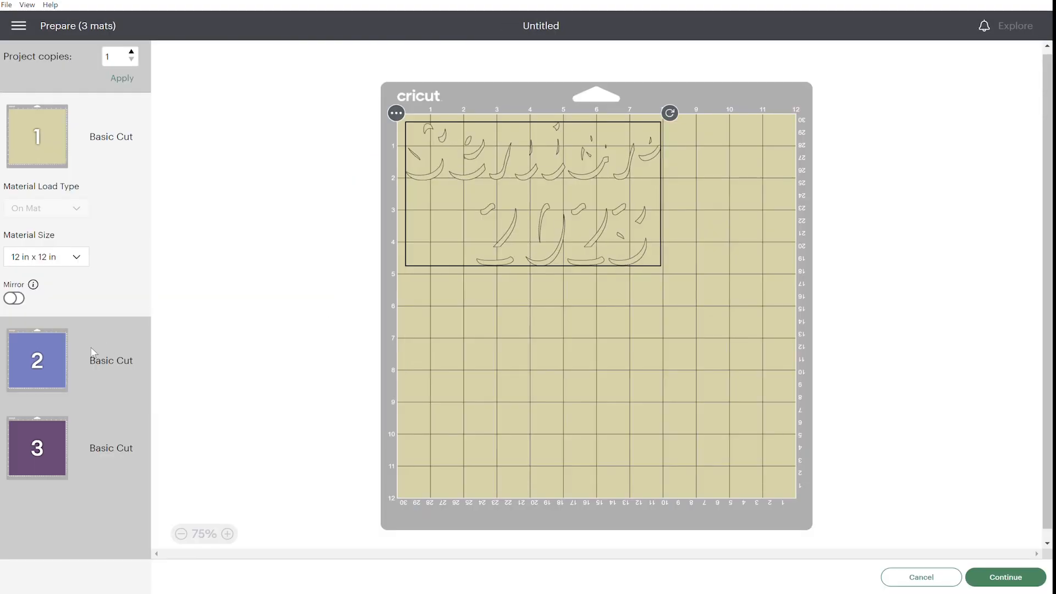
click(61, 371)
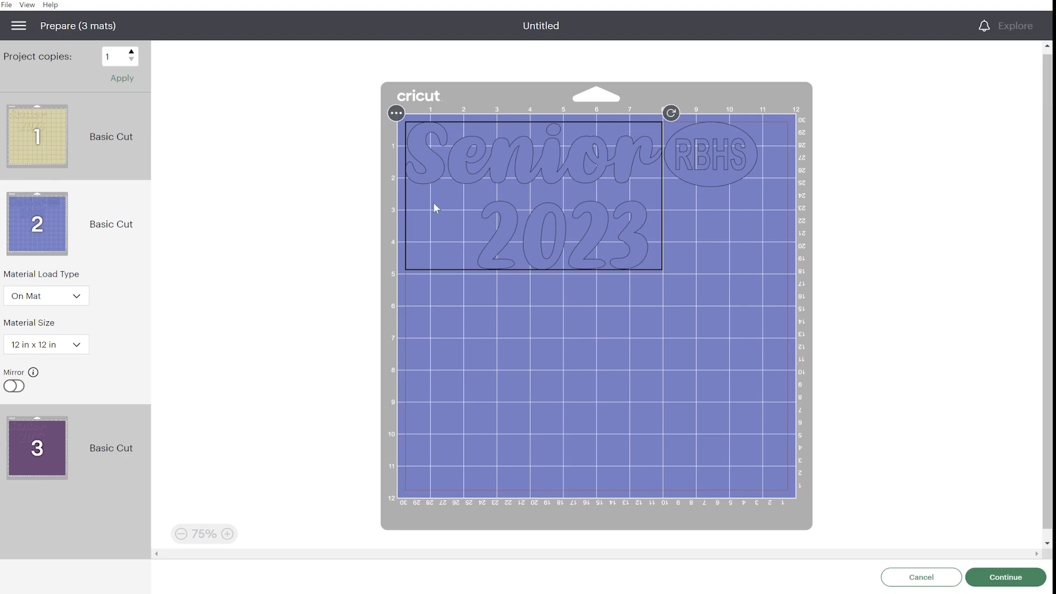
click(942, 576)
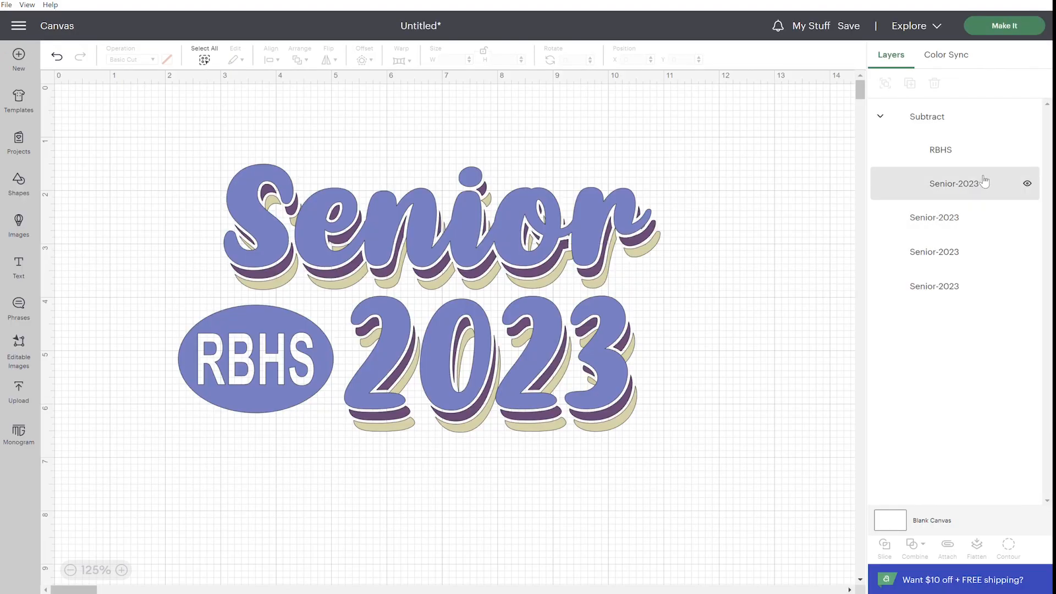
Attach the oval with the RBHS cut-out to the blue Senior 2023 layer
click(952, 187)
double_click(945, 114)
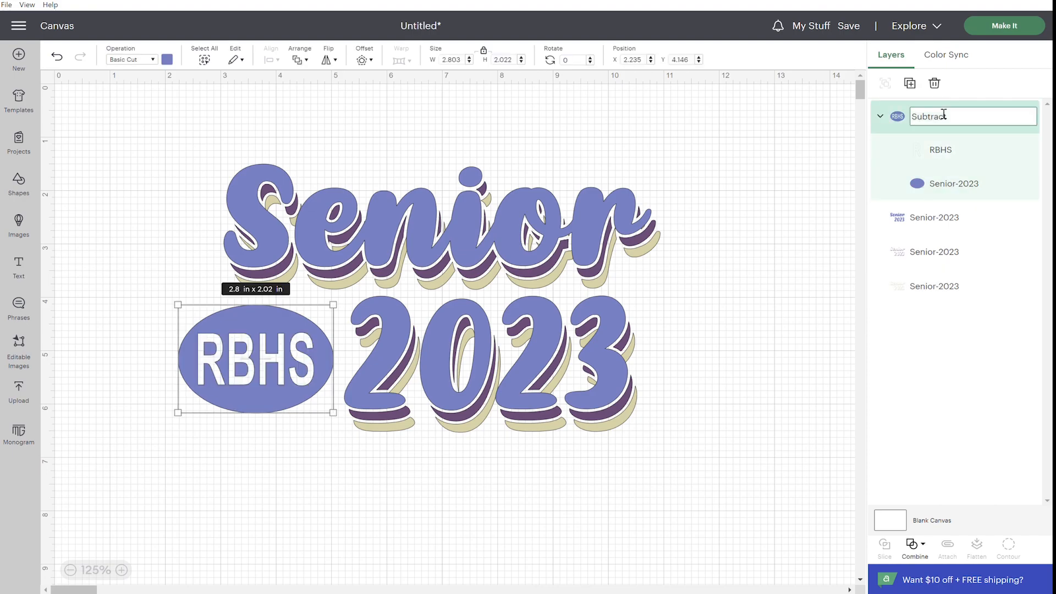
click(937, 220)
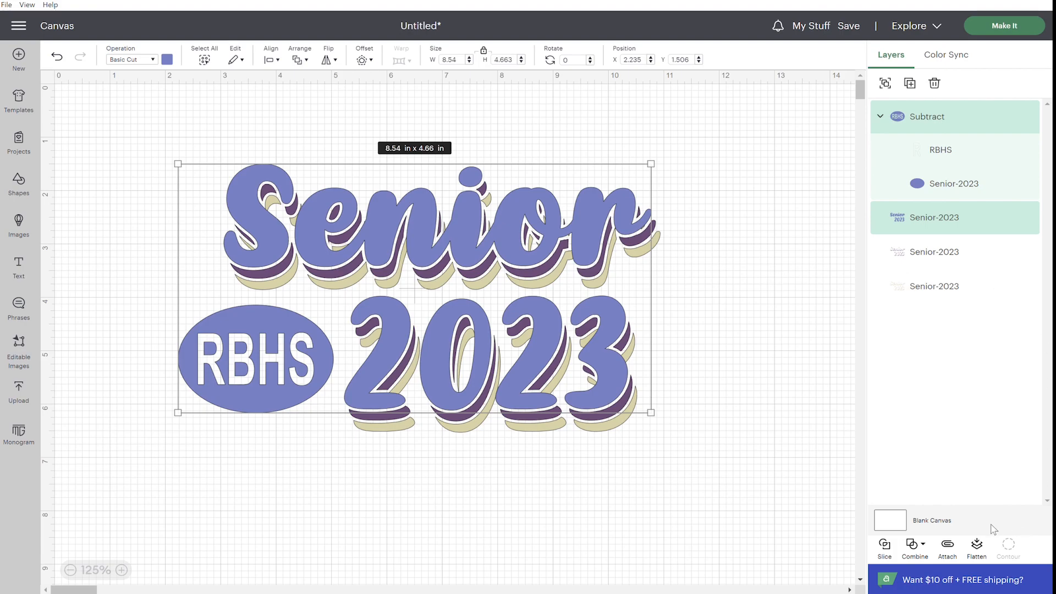
click(951, 549)
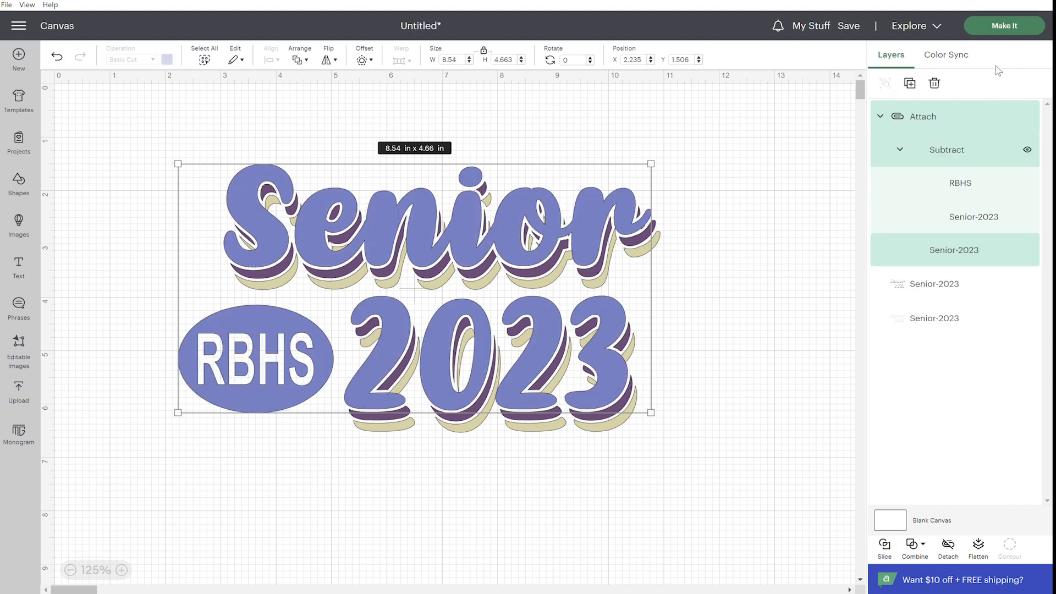
Preview the cut layout, examine the attached pieces on the blue mat, and return to the canvas
click(1000, 27)
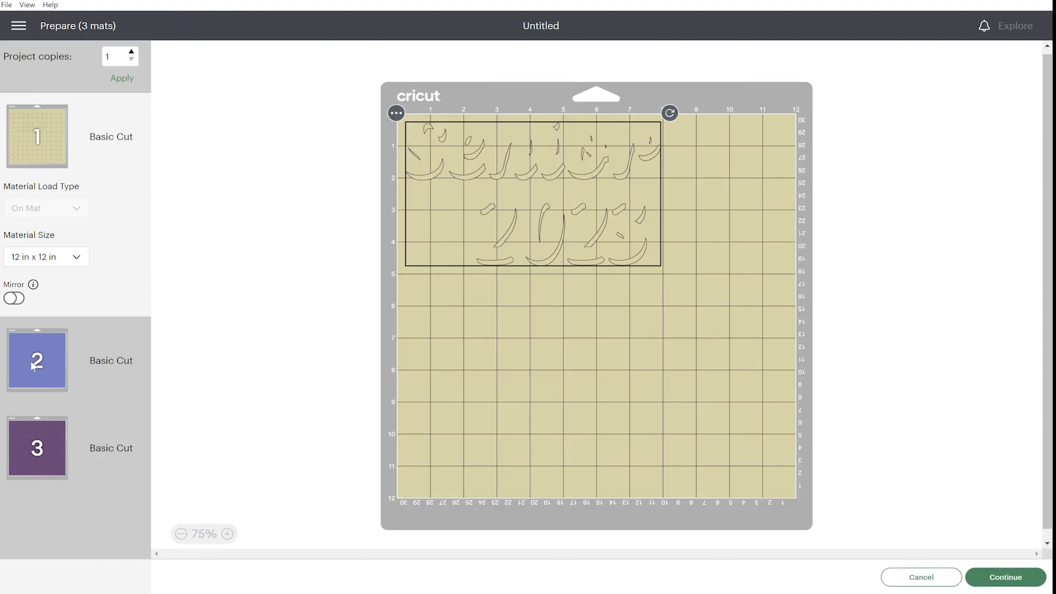
click(31, 364)
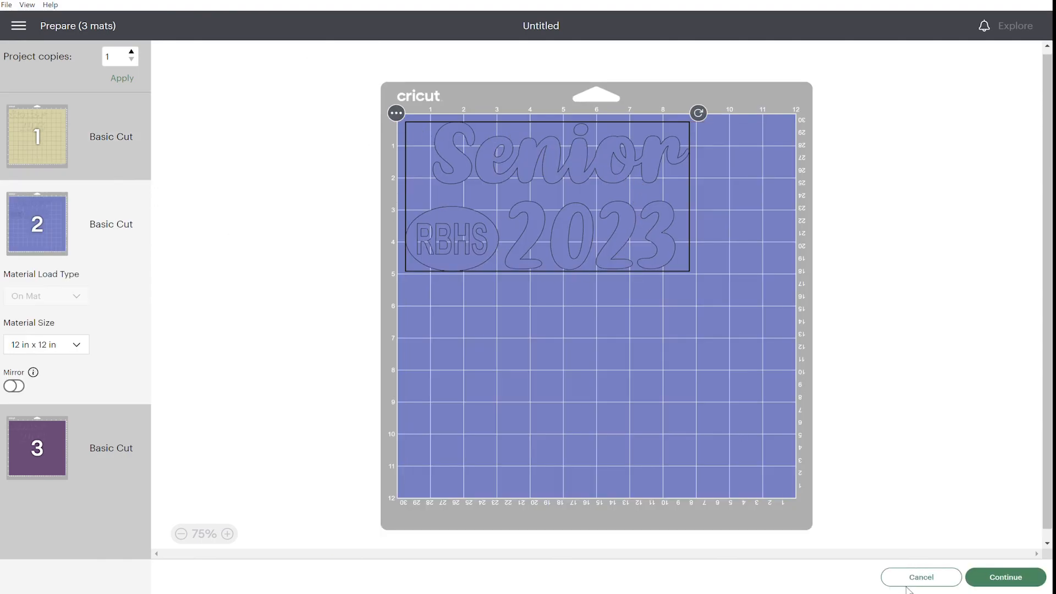
click(929, 579)
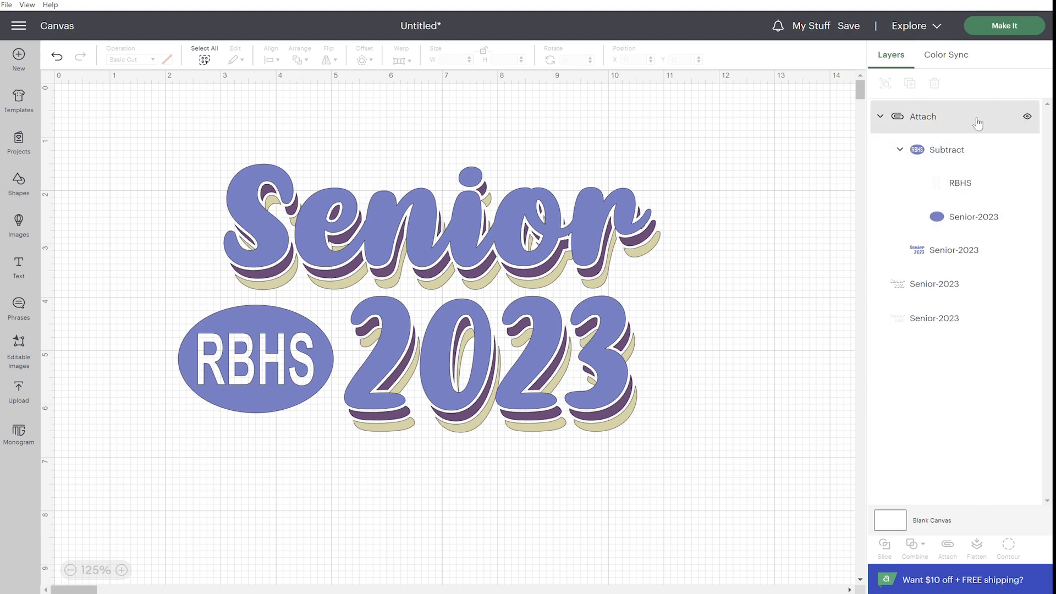
Examine the purple and tan shadow layers by temporarily hiding the attached blue group and the purple layer, and select individual layers
click(1028, 116)
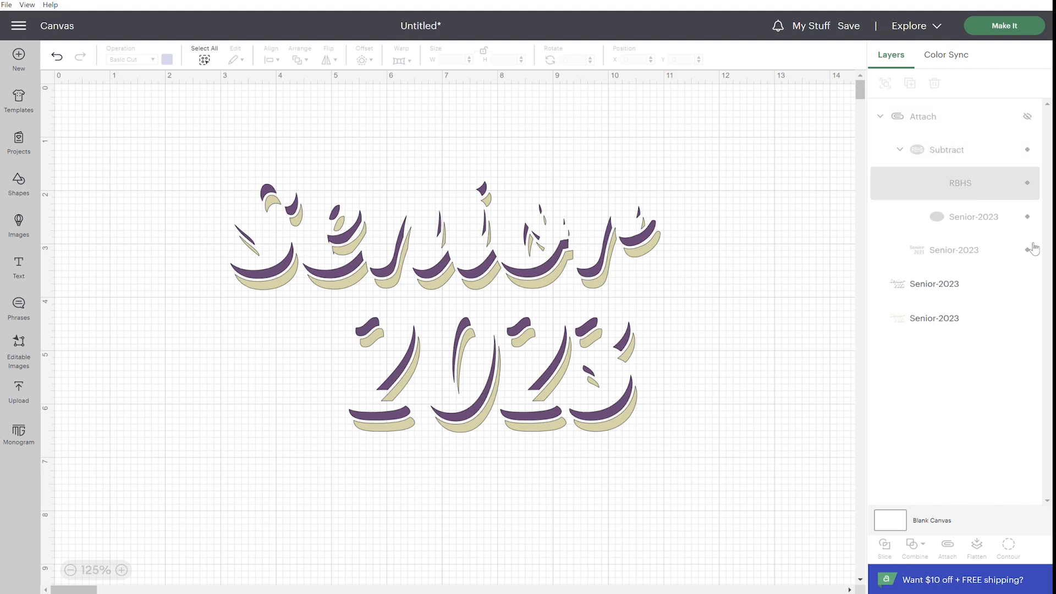
click(969, 323)
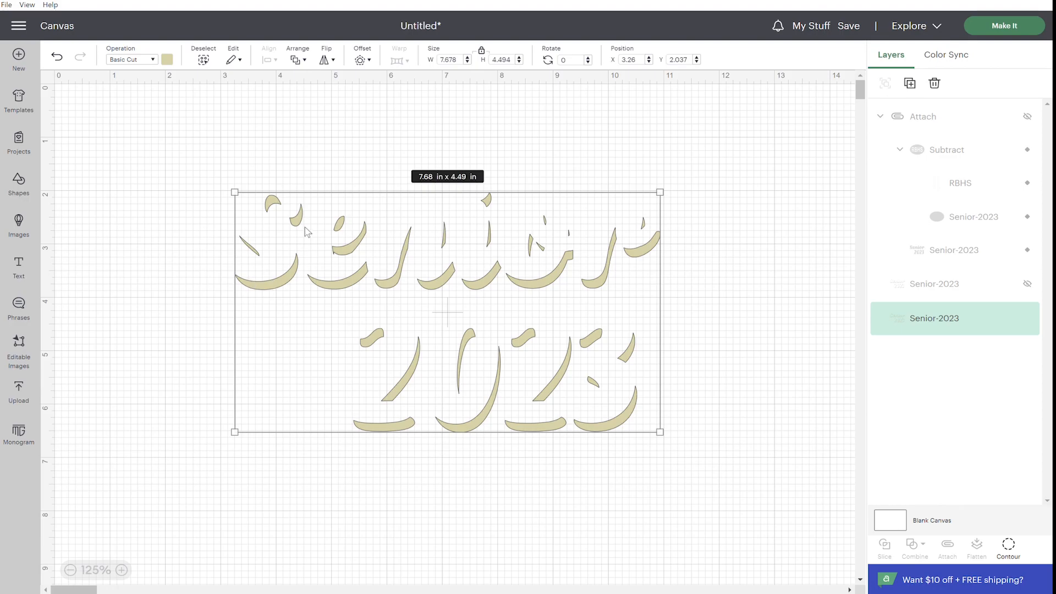
click(993, 285)
click(1028, 284)
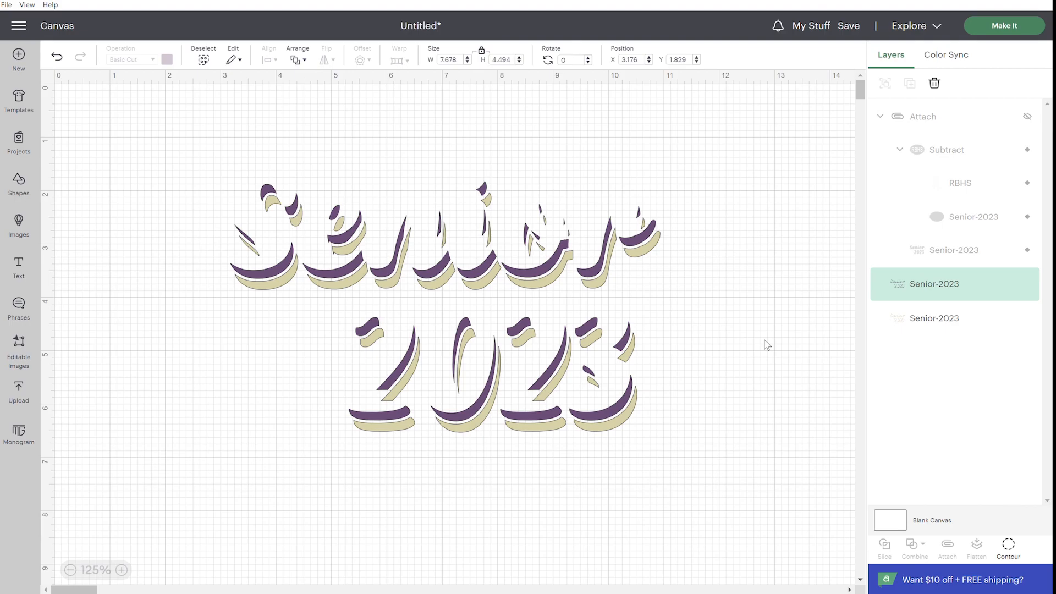
click(1029, 118)
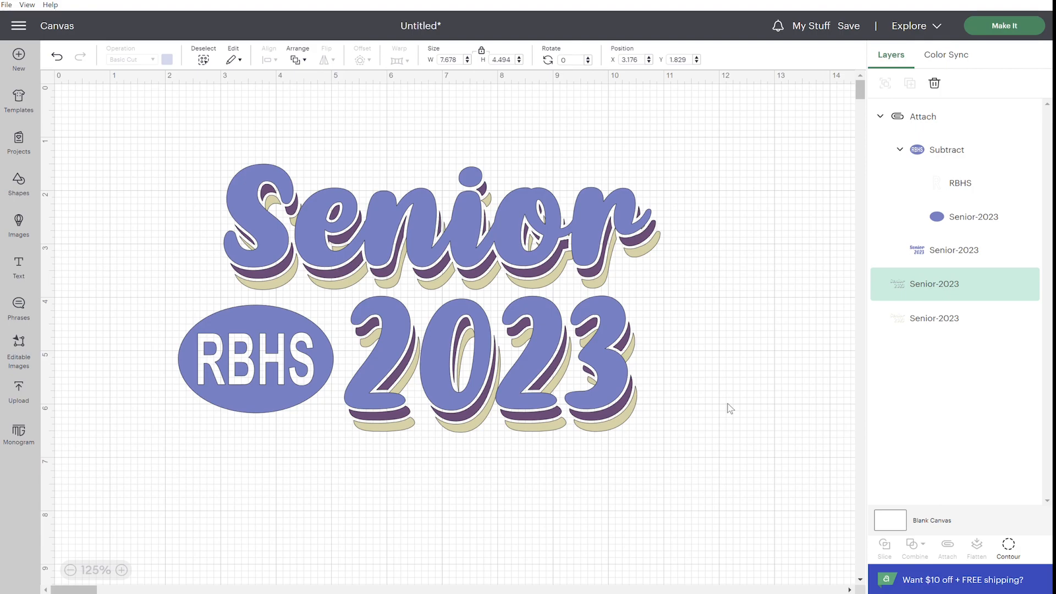
click(960, 149)
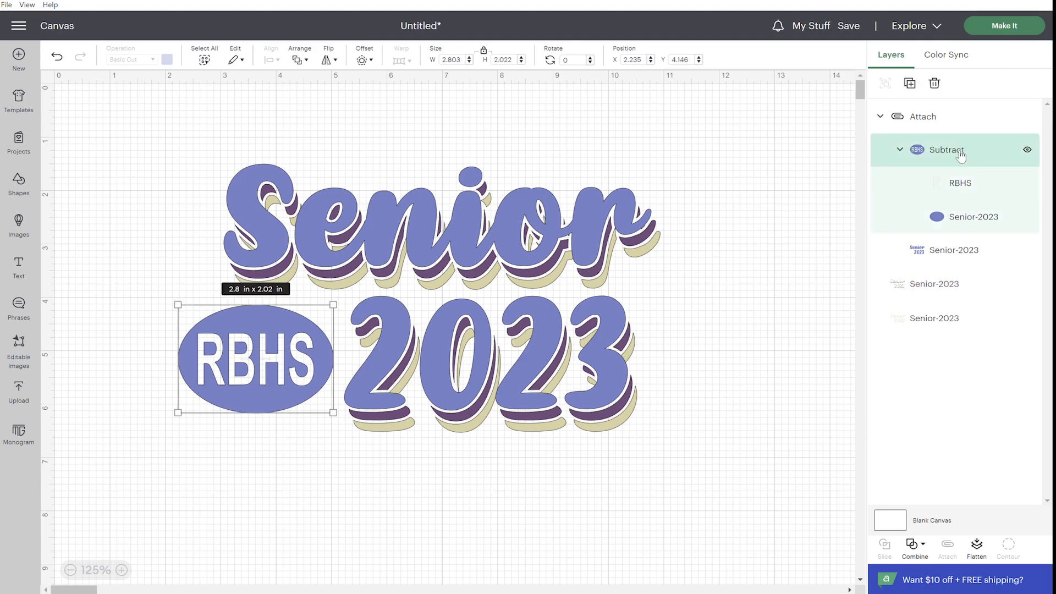
click(964, 282)
click(974, 322)
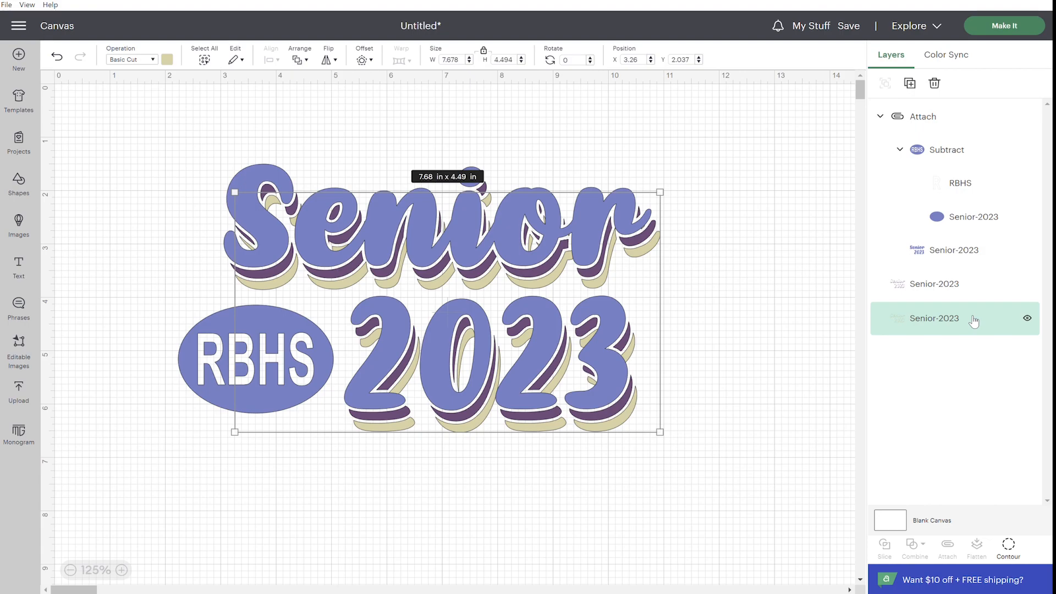
Delete the entire Senior 2023 design from the canvas
click(764, 168)
drag(117, 149, 655, 487)
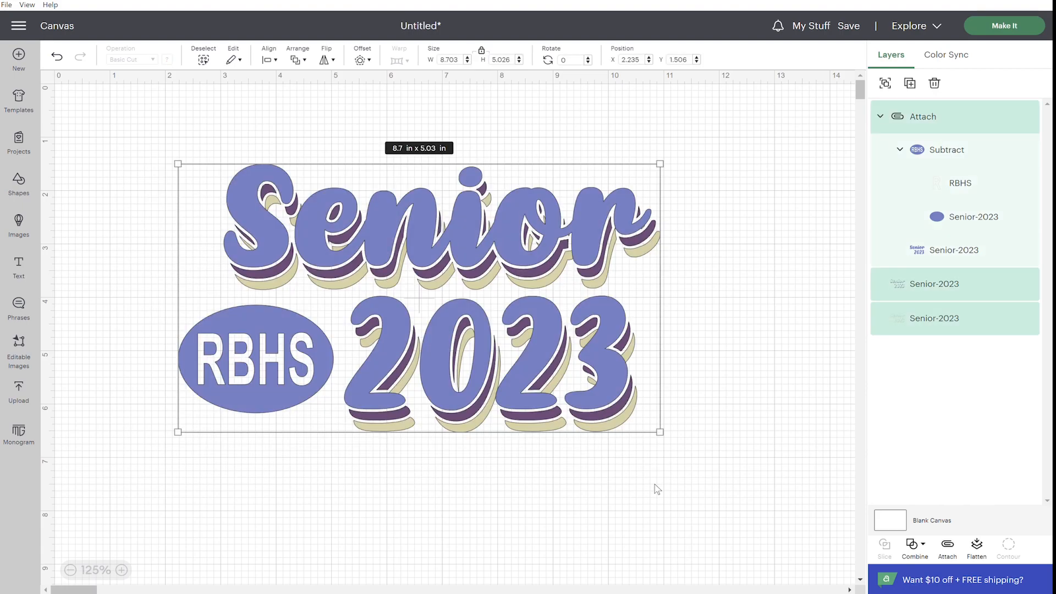
key(Delete)
Add the recently uploaded SENIORS design with the smiley graduate to the canvas and ungroup it into separate letters
click(16, 393)
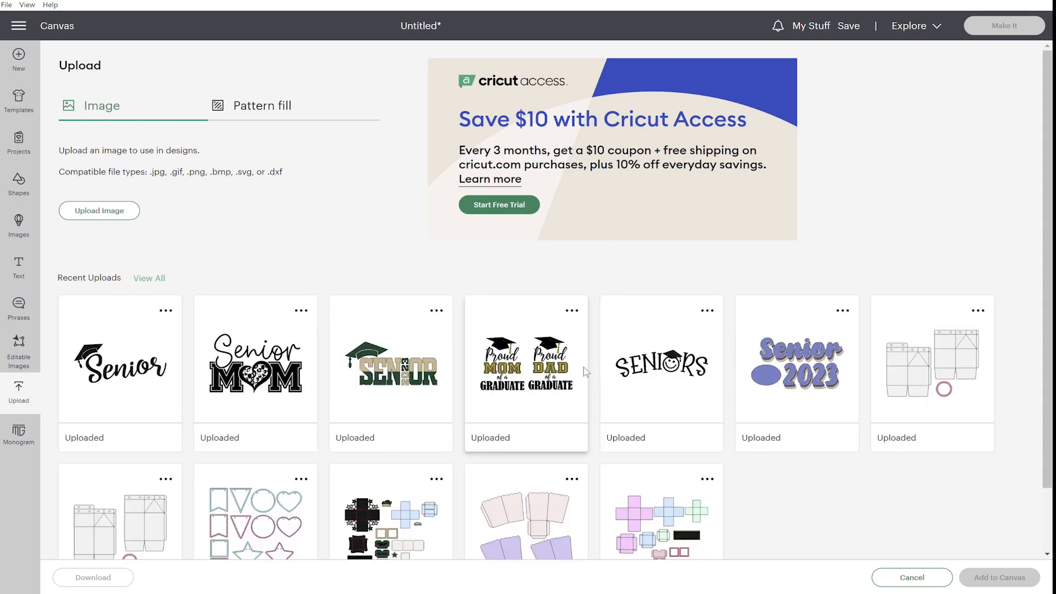
click(711, 343)
click(1007, 578)
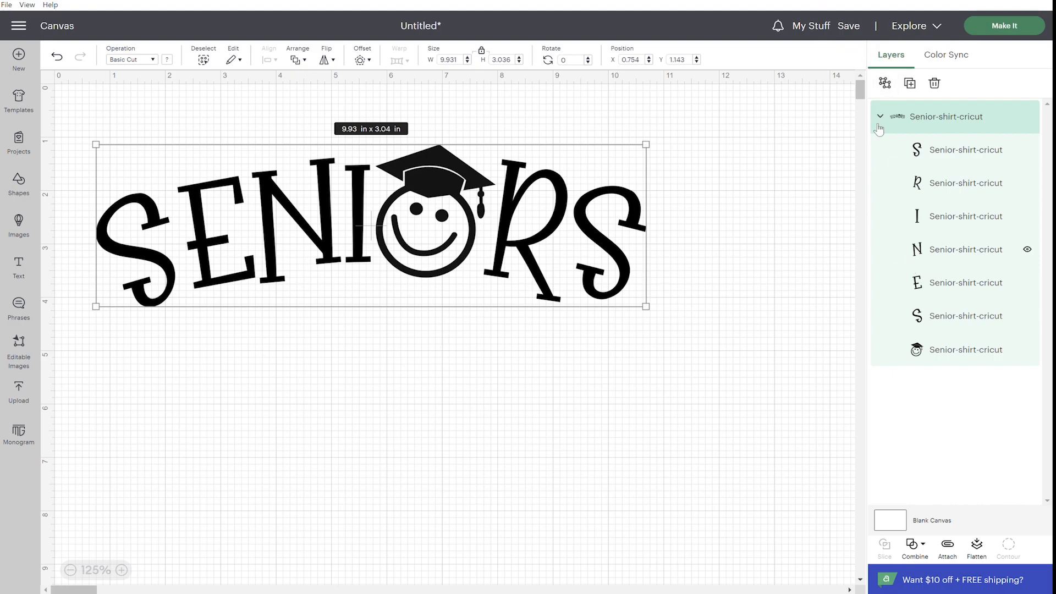
click(896, 84)
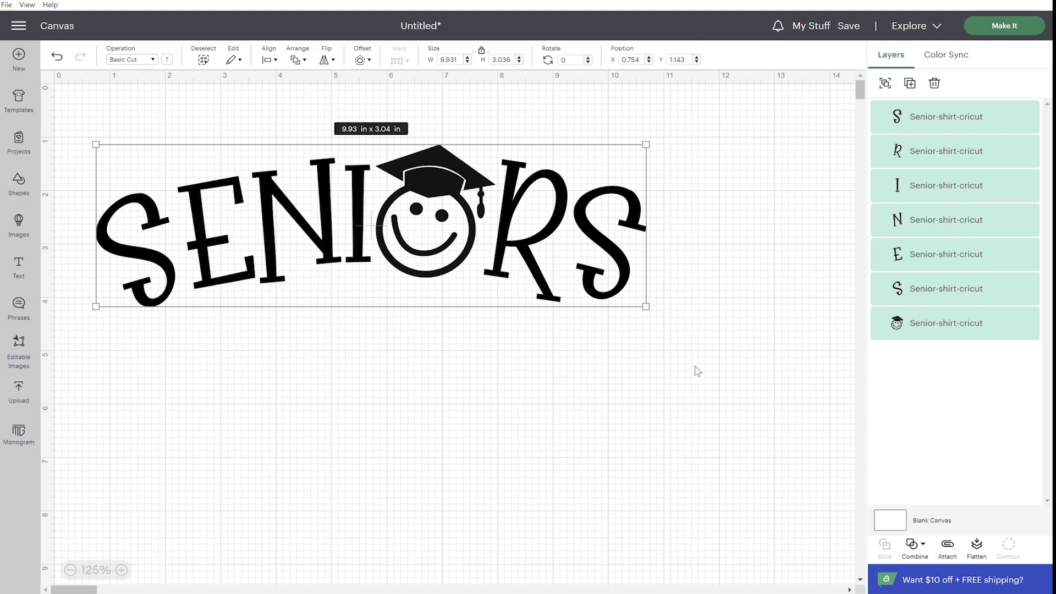
Toggle the first S off and on, and hide the last S so the design reads SENIOR
click(943, 290)
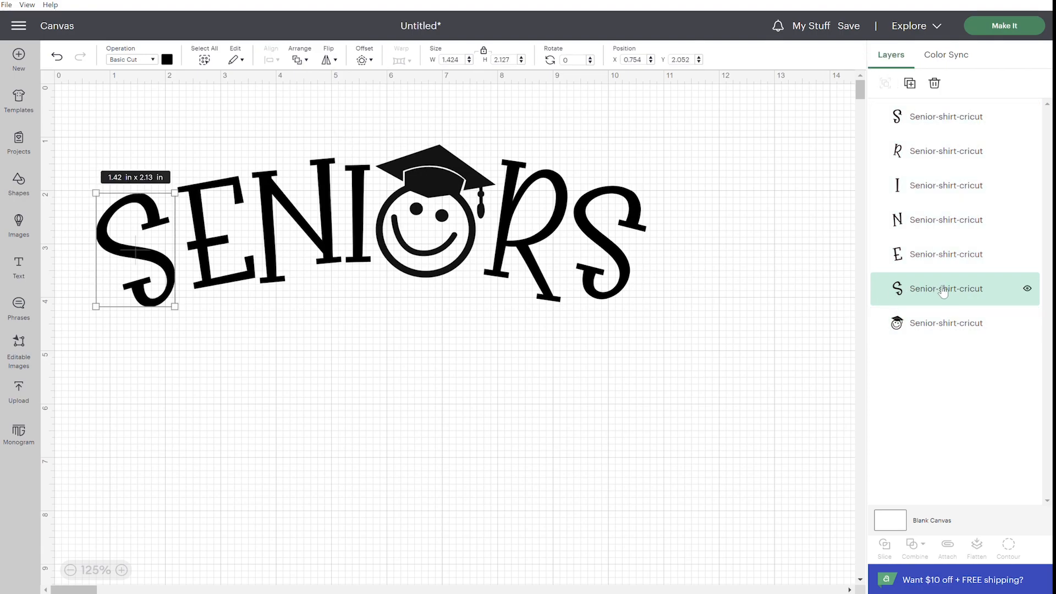
click(1027, 290)
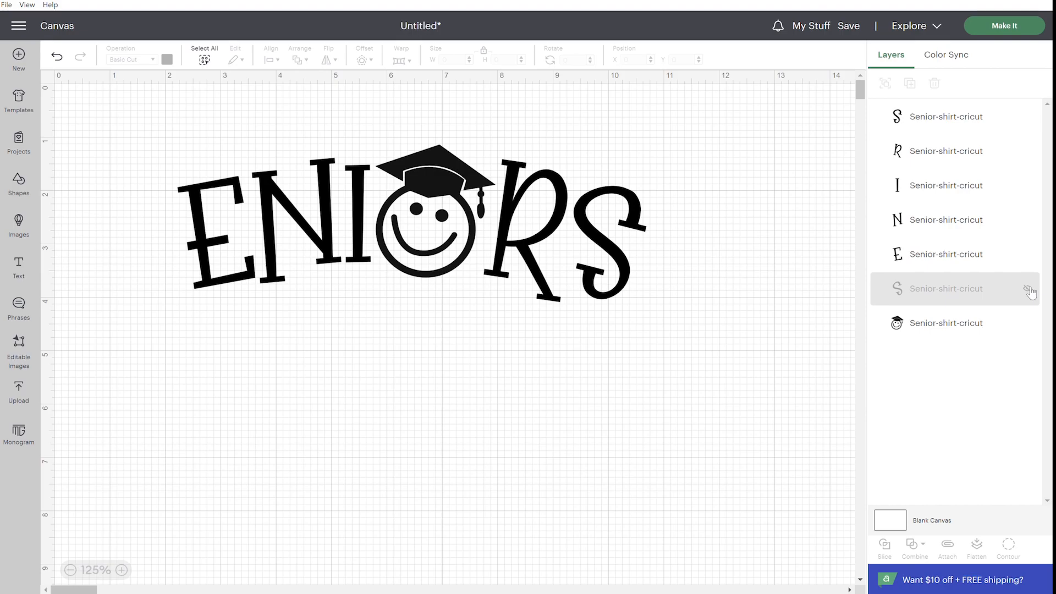
click(1028, 290)
click(945, 126)
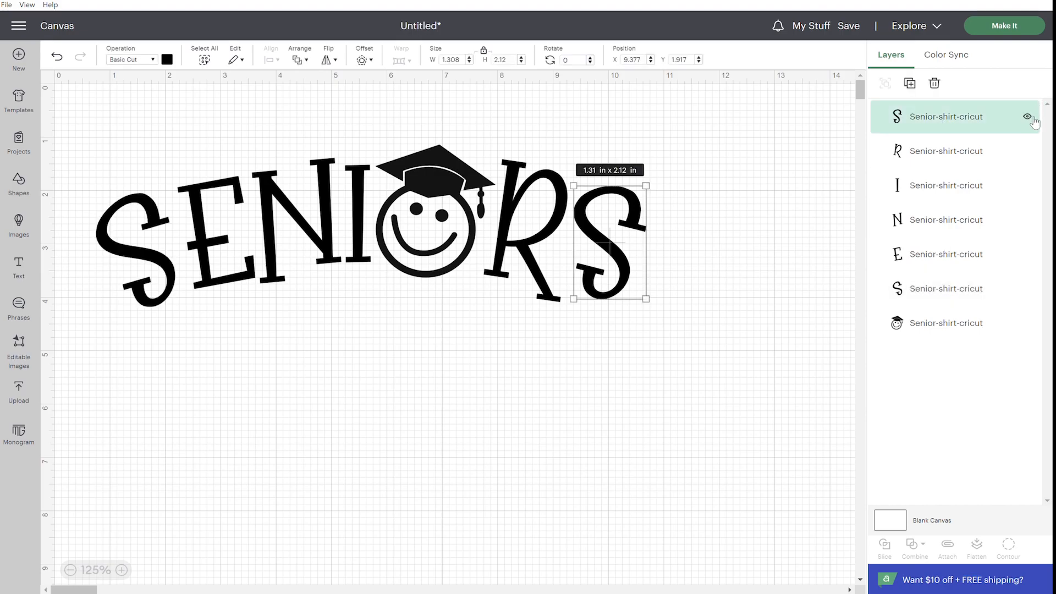
click(1027, 116)
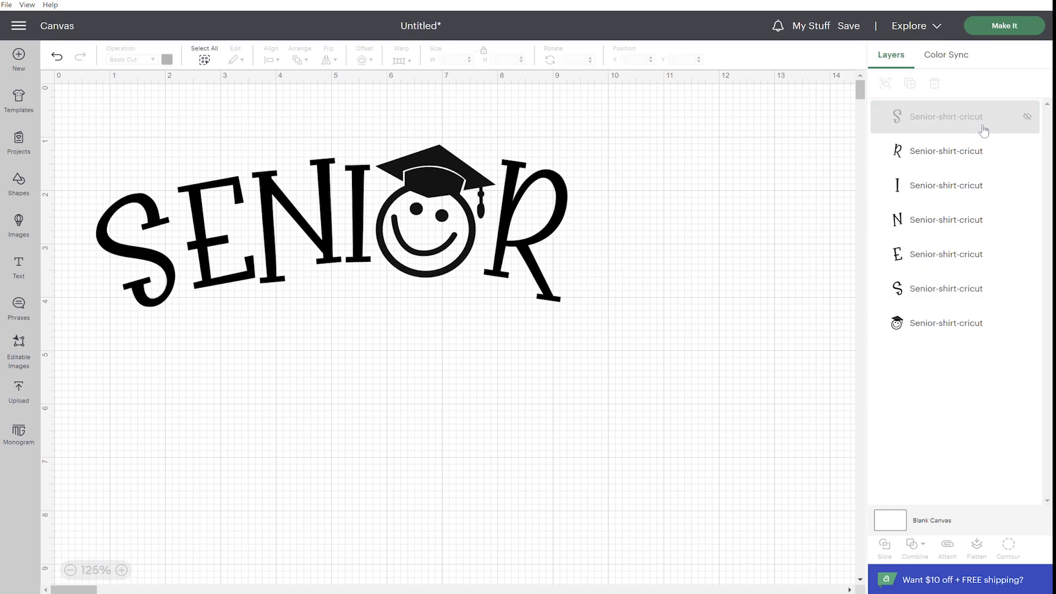
Try rotating the visible SENIOR pieces slightly clockwise, and undo the rotation and the hiding of the last S
drag(102, 166, 607, 361)
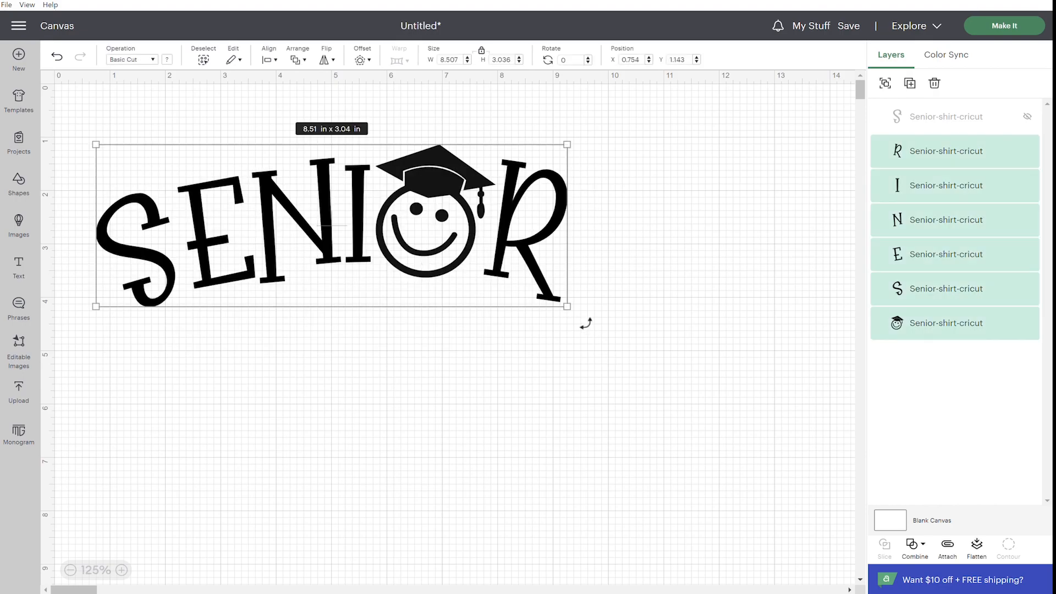
click(583, 318)
drag(568, 299, 663, 362)
key(ctrl+z)
drag(653, 400, 115, 143)
drag(587, 325, 584, 331)
click(582, 330)
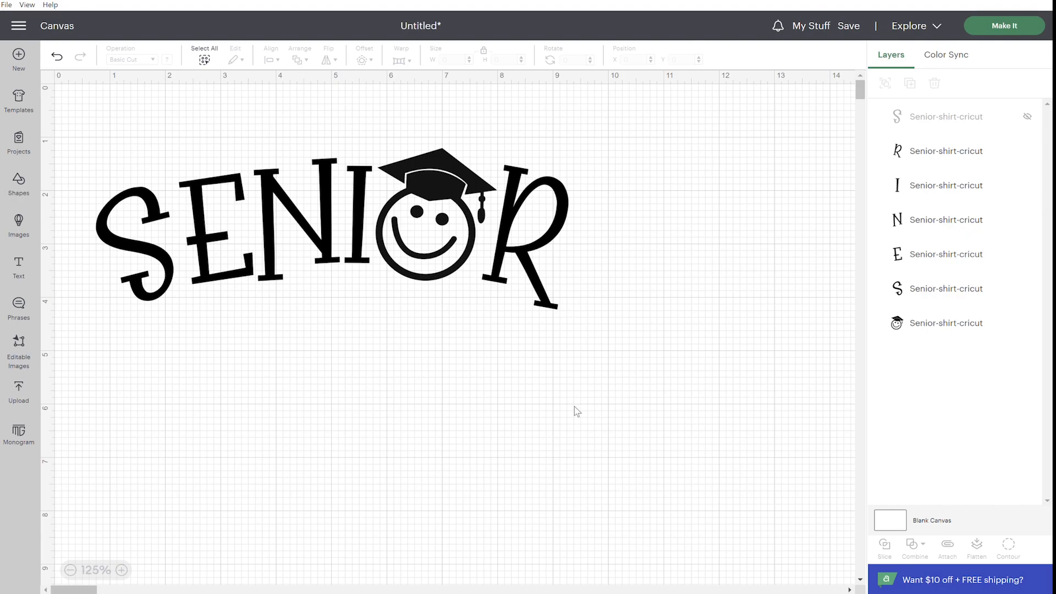
key(ctrl+z)
key(ctrl+z)
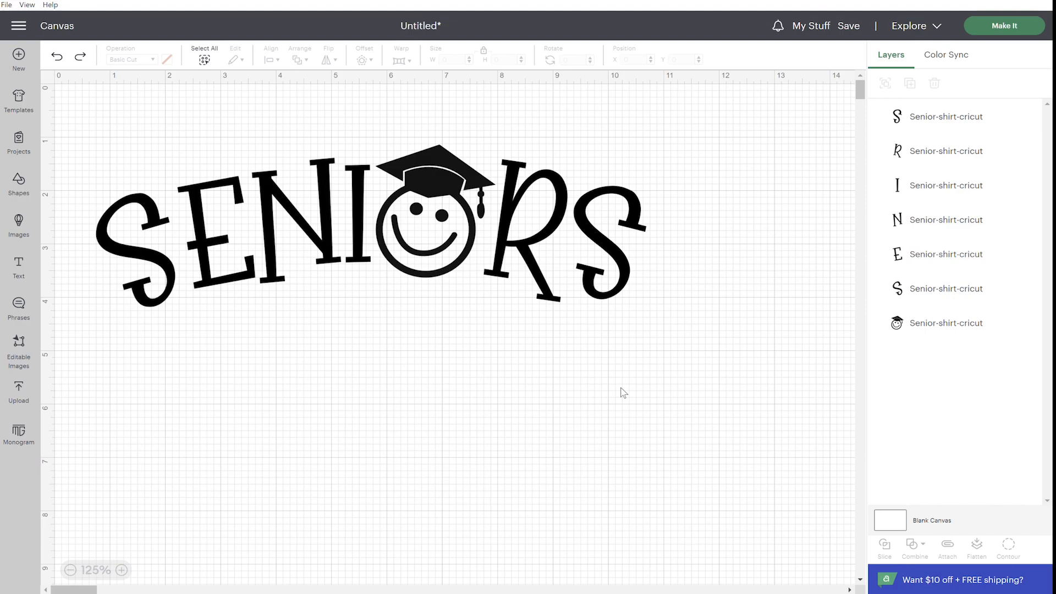
Examine the separate letter layers of the SENIORS design one by one and clear the selection
click(963, 118)
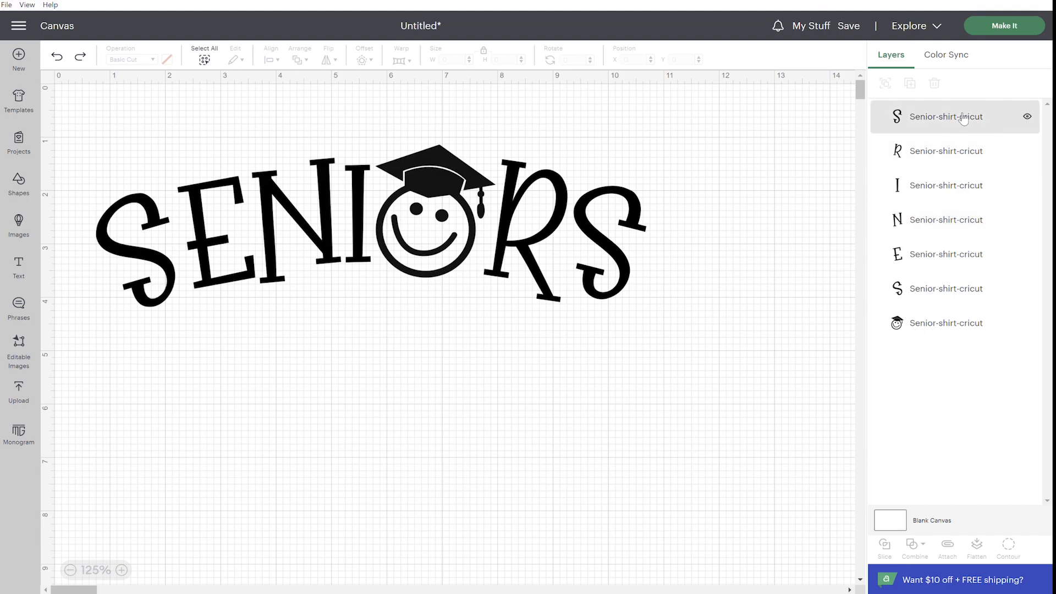
click(951, 159)
click(952, 185)
click(954, 220)
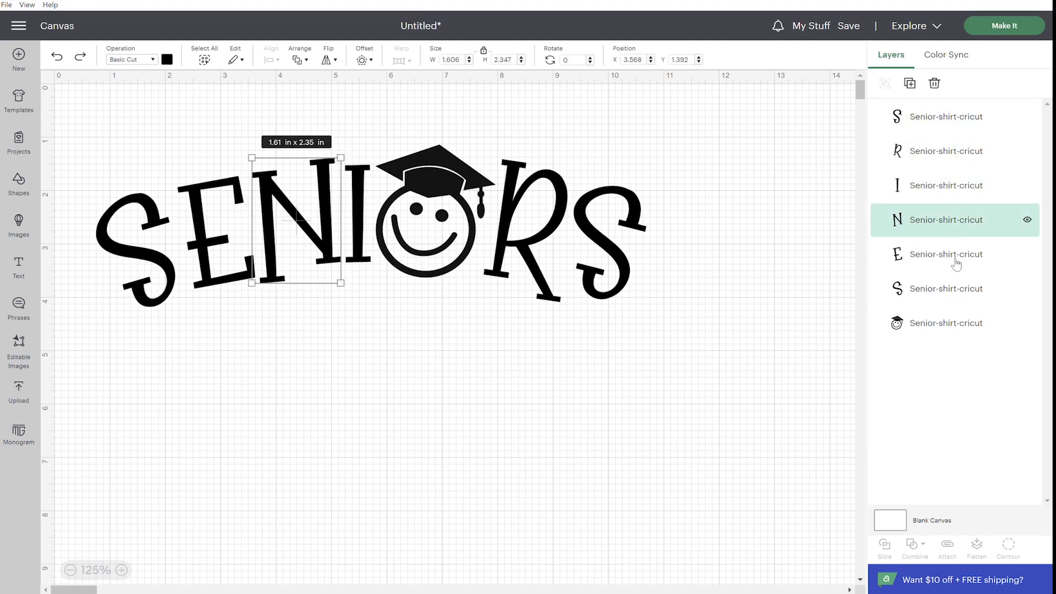
click(957, 263)
click(954, 291)
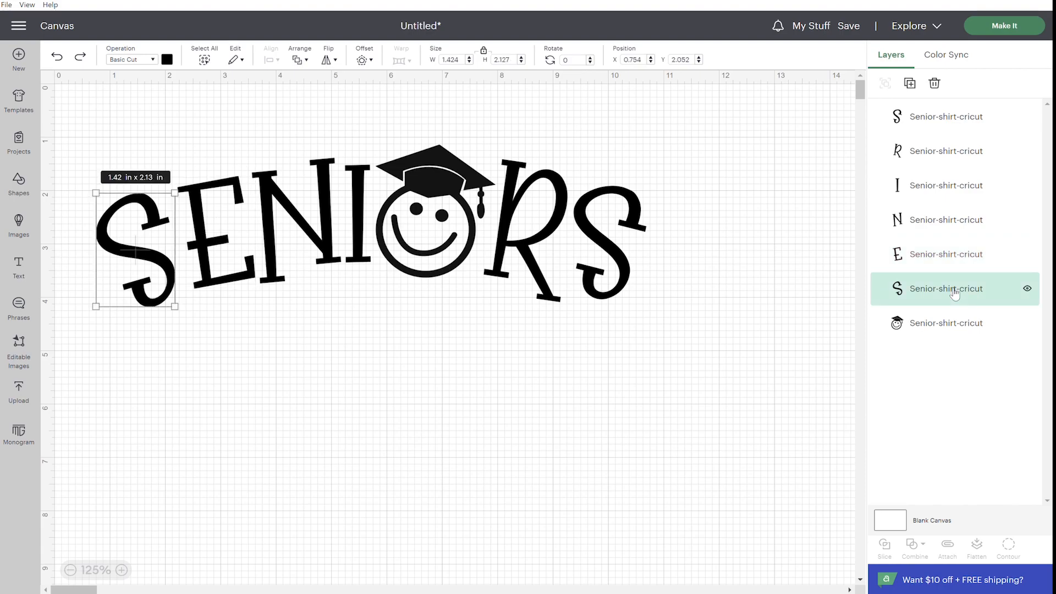
click(946, 256)
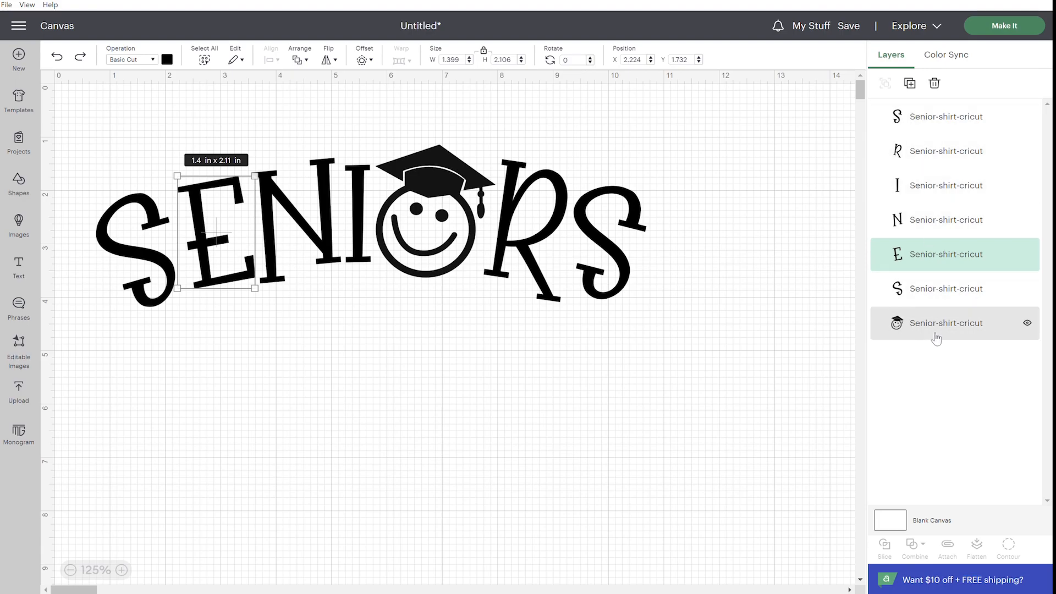
click(344, 411)
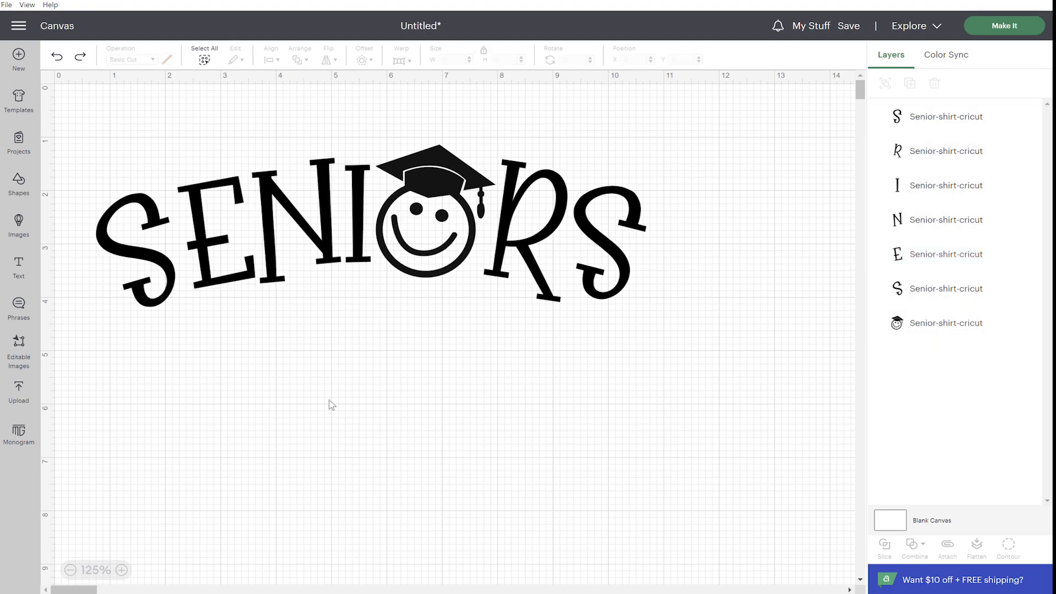
Add a text object reading RBHS below the SENIORS design
click(19, 268)
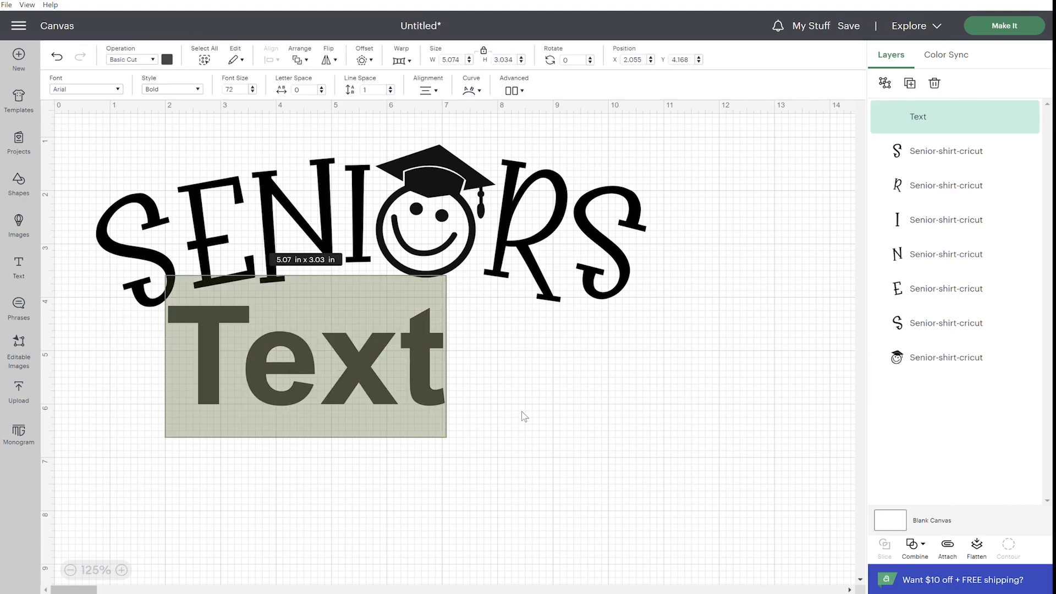
text(RB)
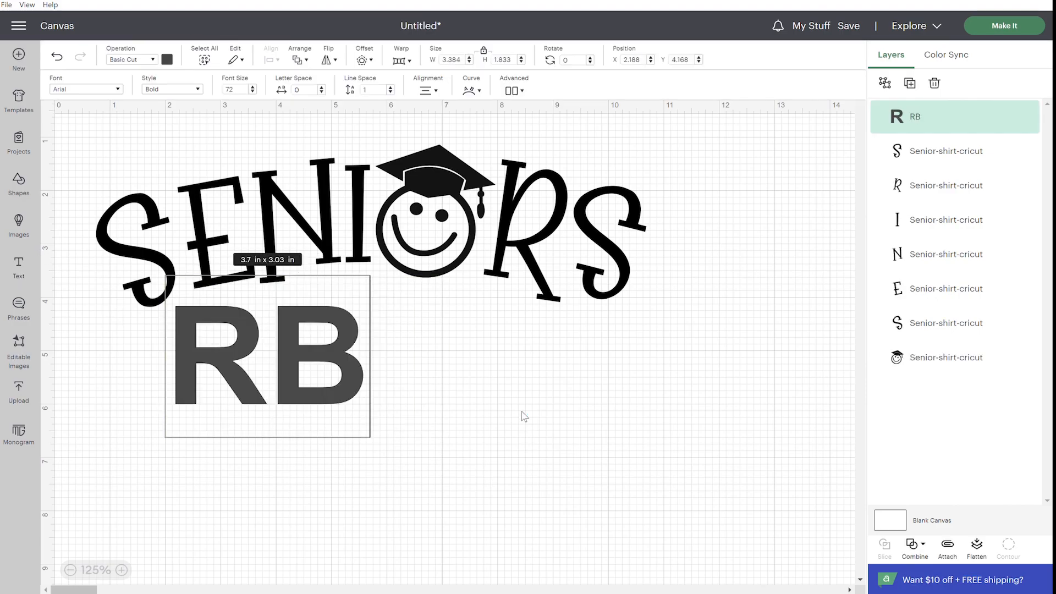
text(HS)
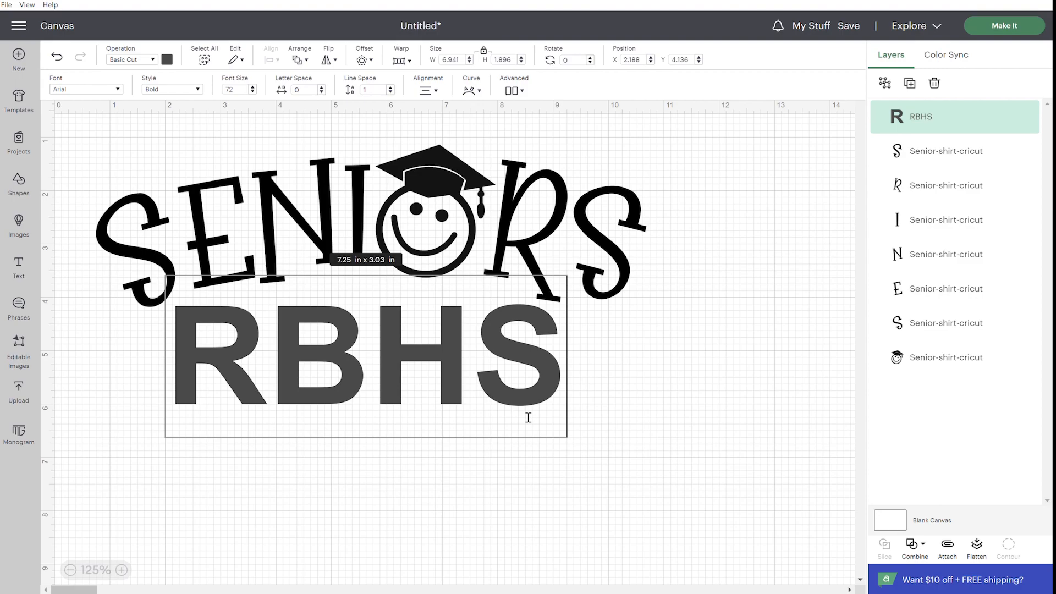
click(630, 406)
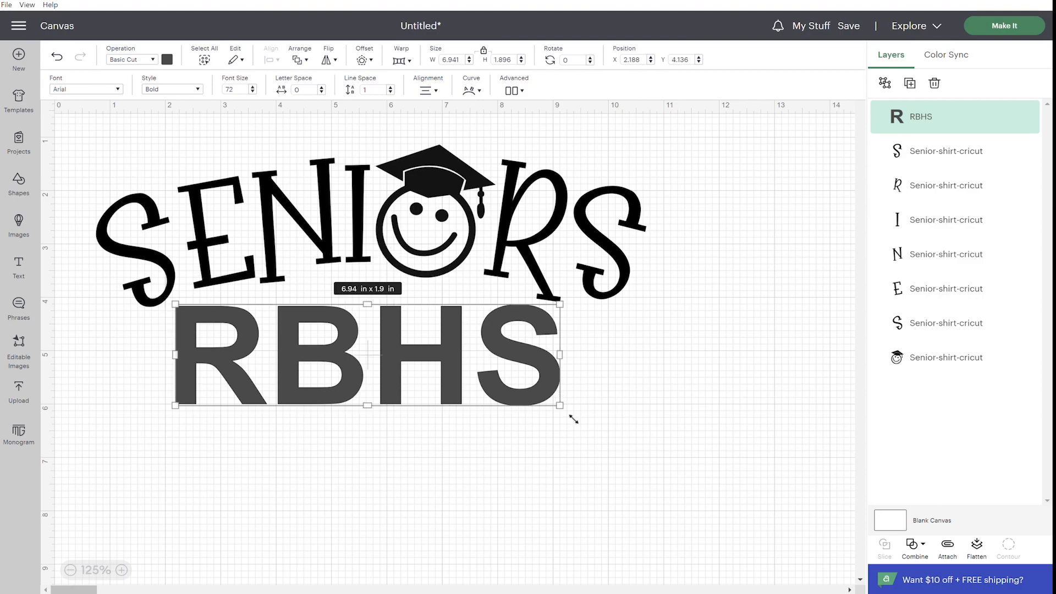
Resize the RBHS text to about 4.21 x 1.15 in, place it beneath the middle of SENIORS, and deselect it
drag(552, 404, 371, 355)
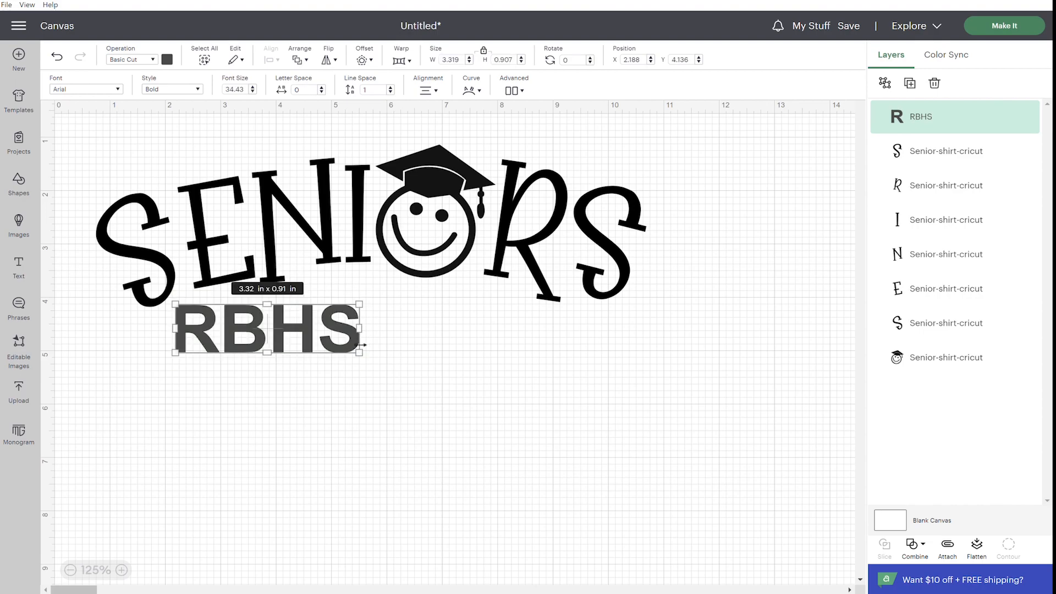
drag(337, 332, 514, 368)
drag(482, 335, 474, 341)
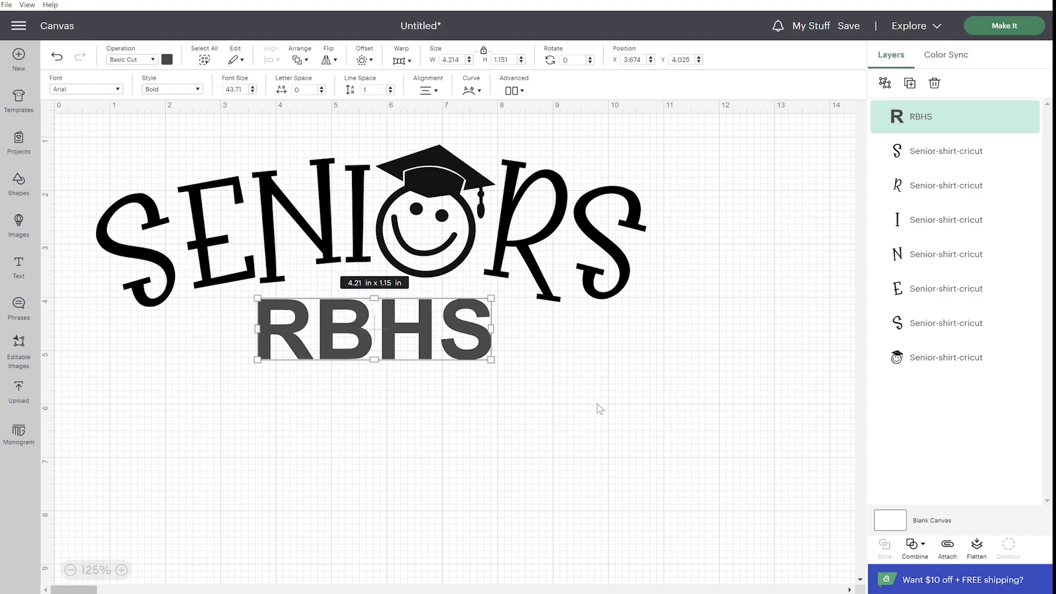
click(600, 408)
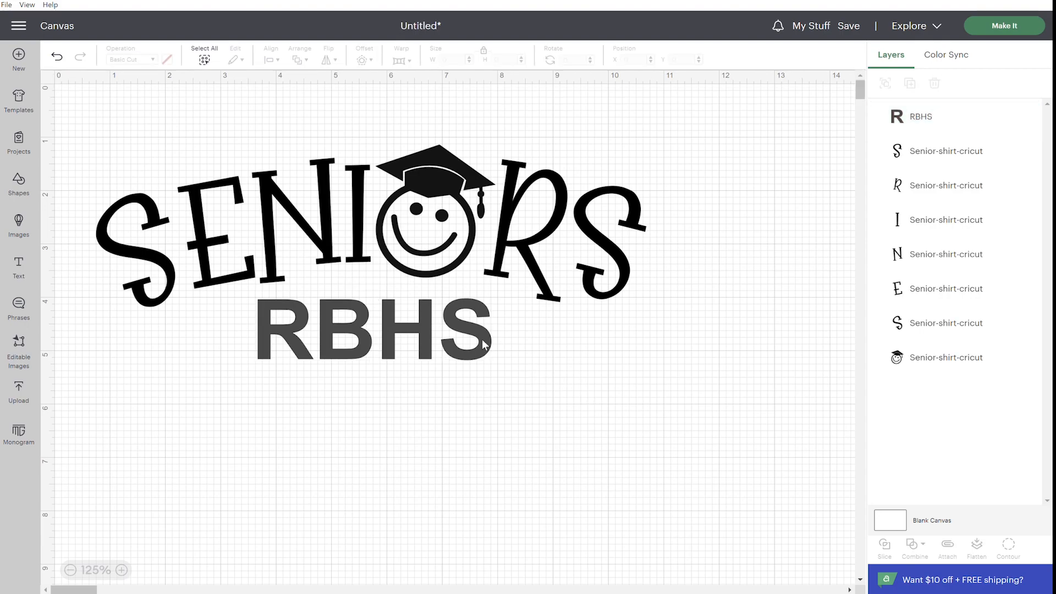
Ungroup the RBHS text into separate letters and color its R golden yellow
click(484, 344)
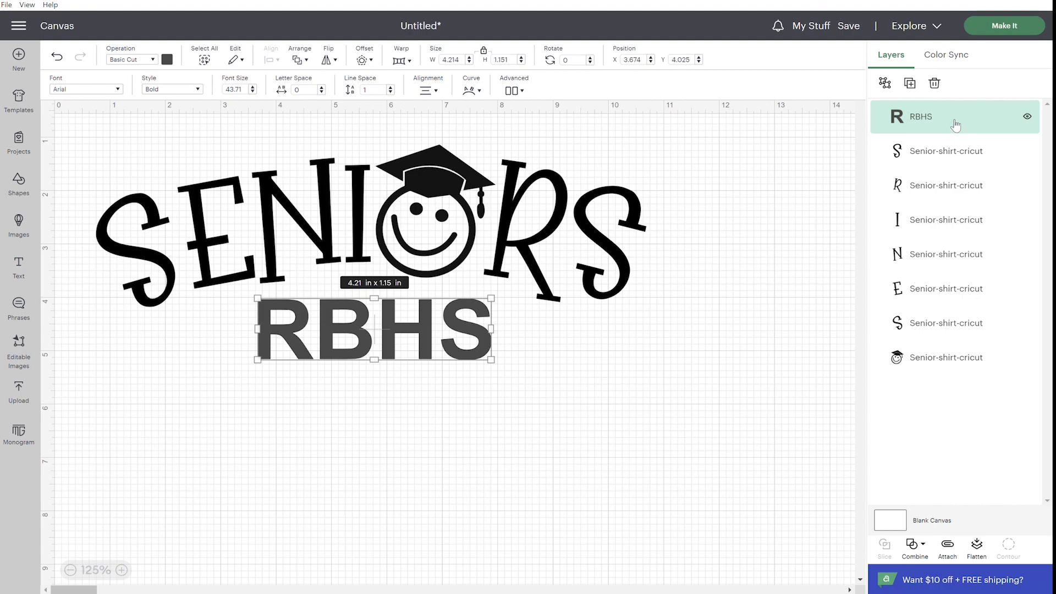
click(887, 84)
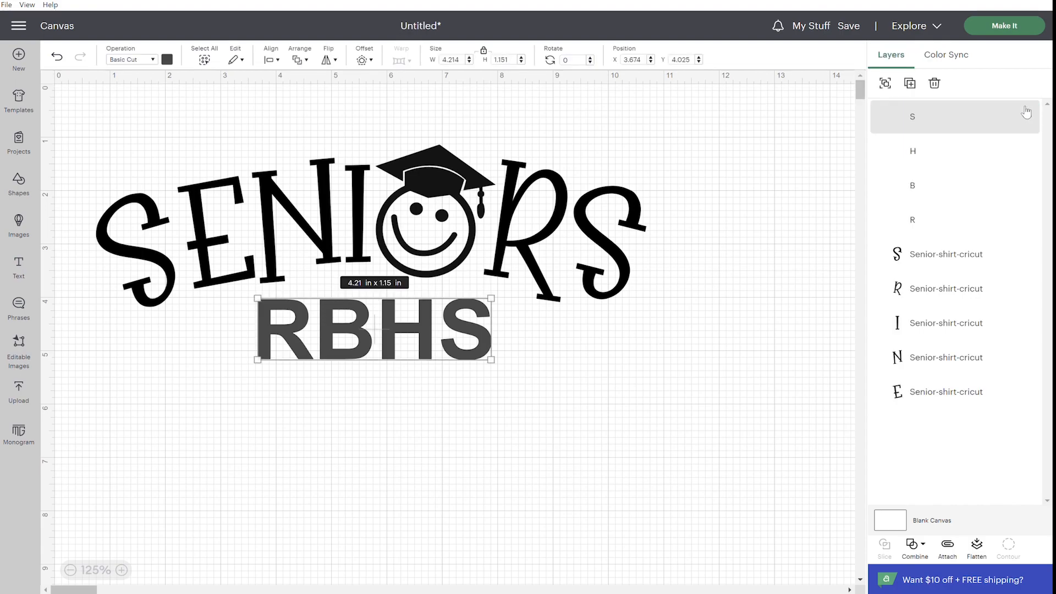
click(981, 232)
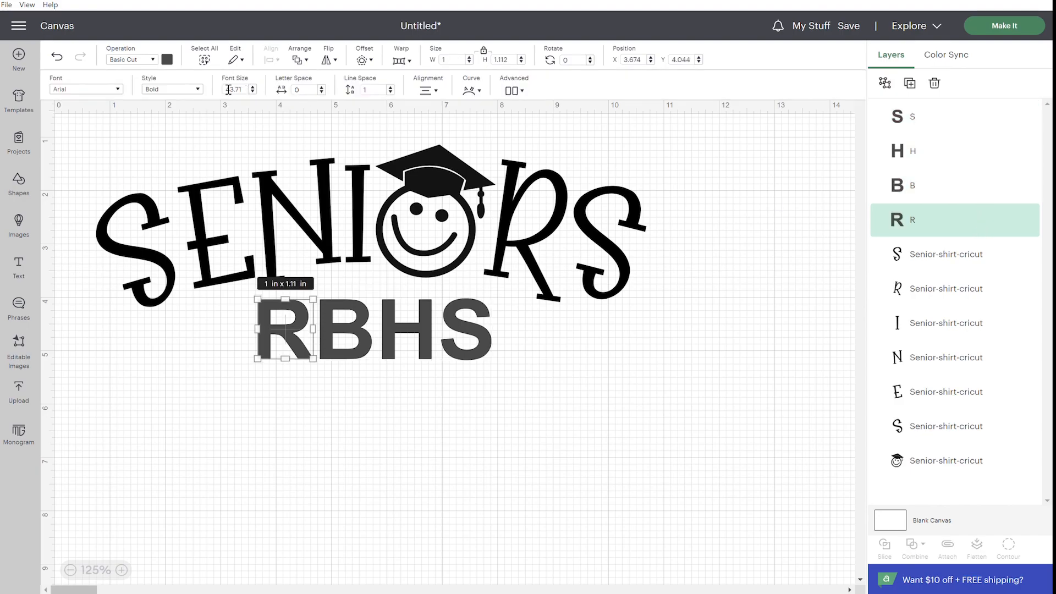
click(168, 60)
click(259, 156)
Color the B of RBHS dark green and its H golden yellow
click(950, 201)
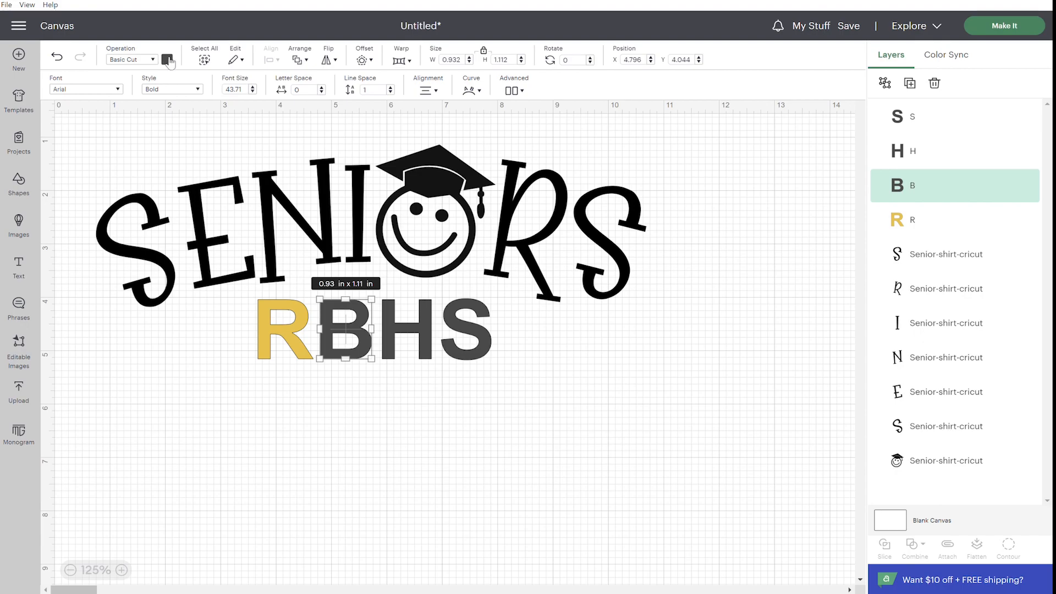
click(168, 59)
click(243, 157)
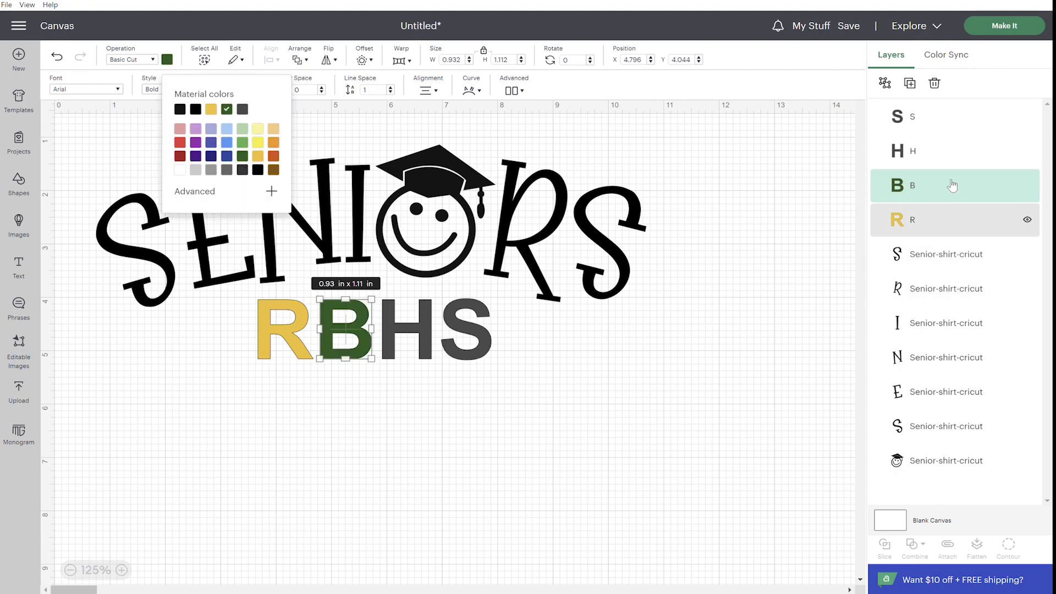
click(946, 156)
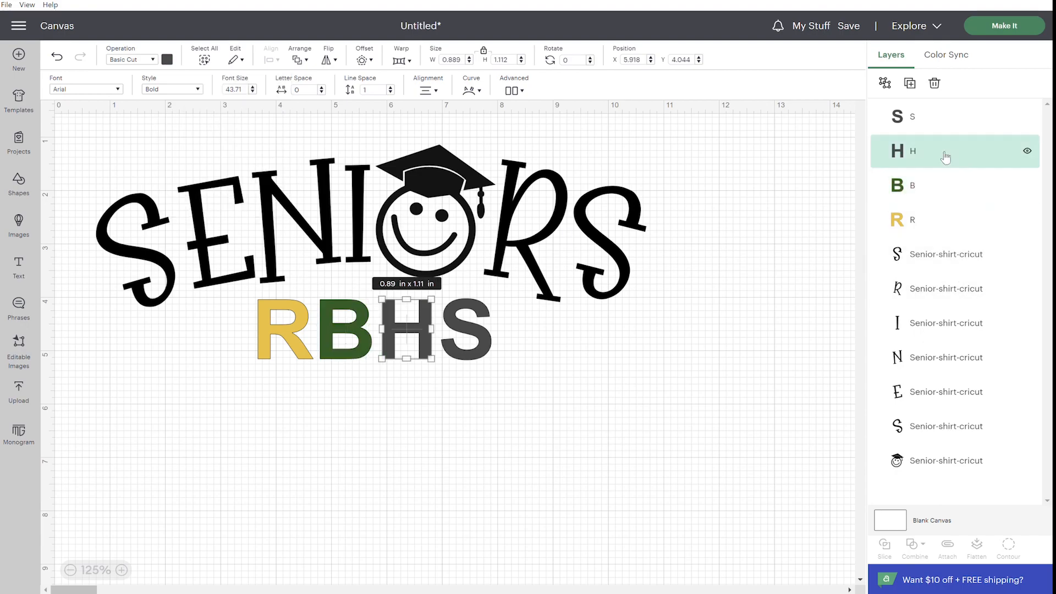
click(167, 59)
click(259, 156)
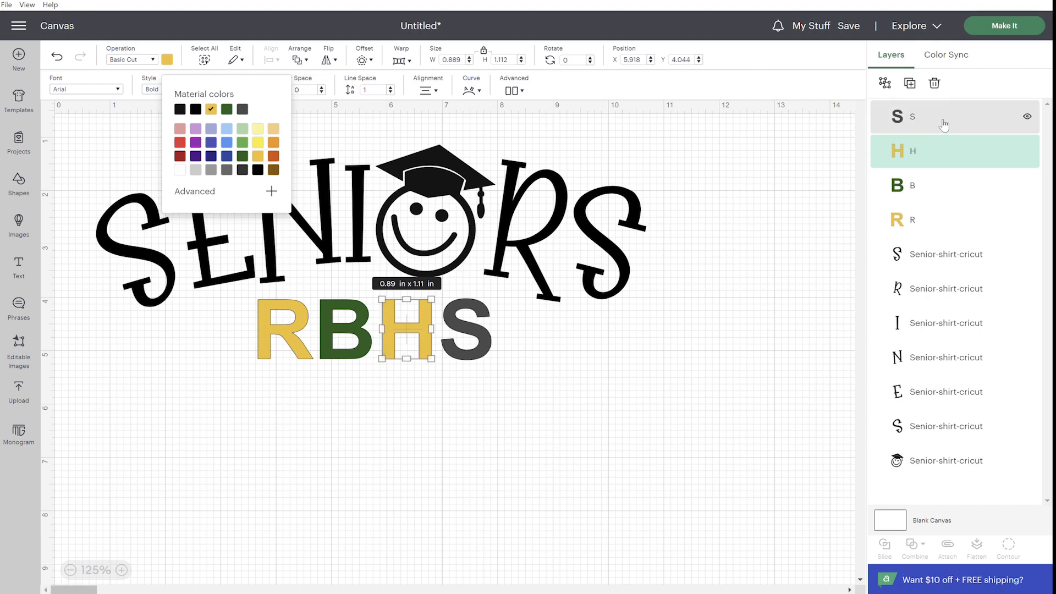
Color the S of RBHS dark green and clear the selection
click(943, 116)
click(168, 59)
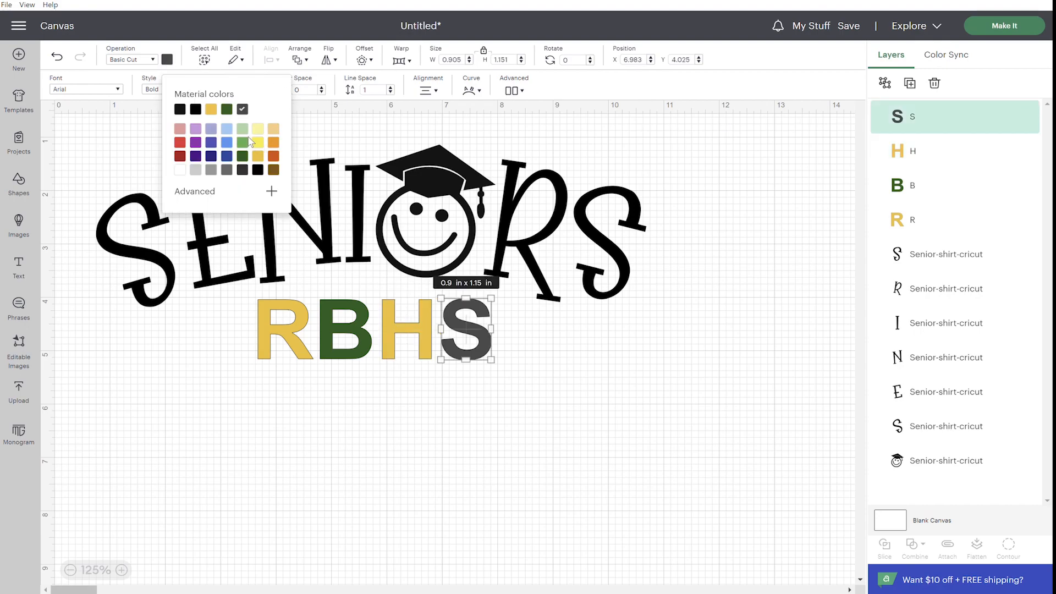
click(226, 109)
click(597, 362)
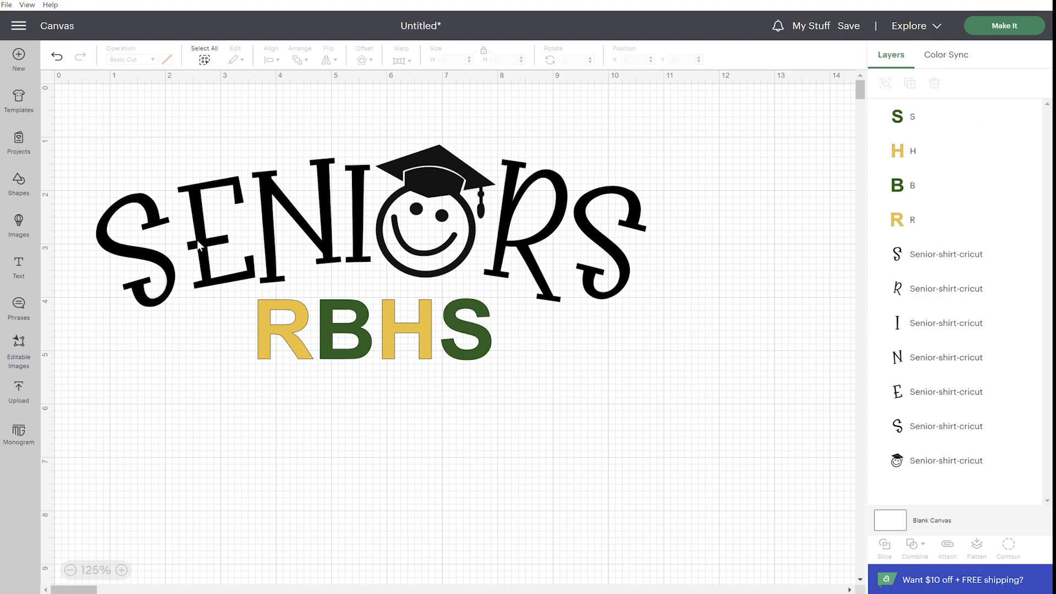
Color the first S of SENIORS dark green and the E golden yellow
click(945, 440)
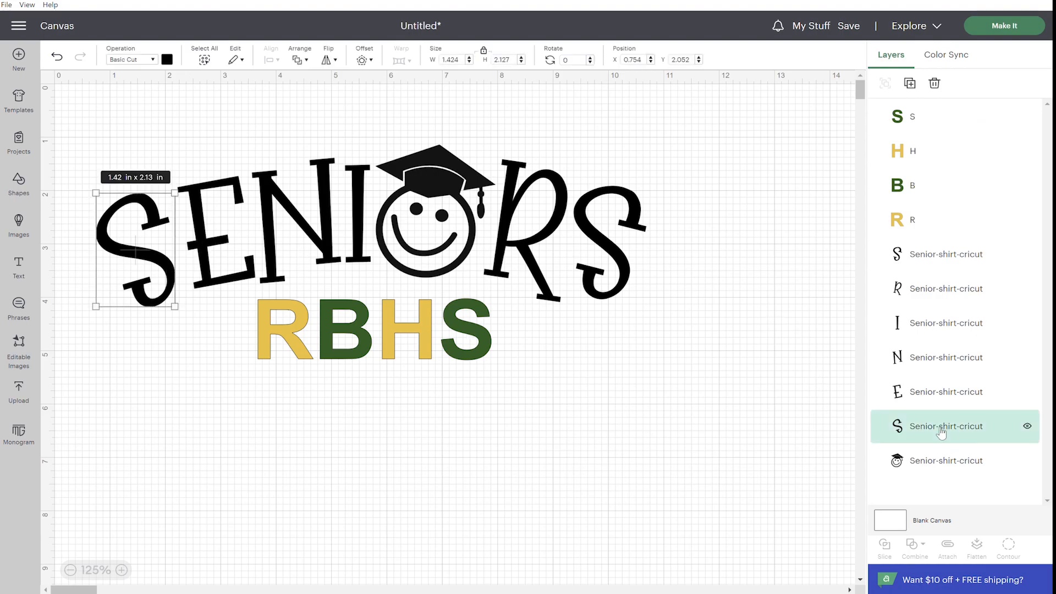
click(166, 59)
click(249, 159)
click(959, 392)
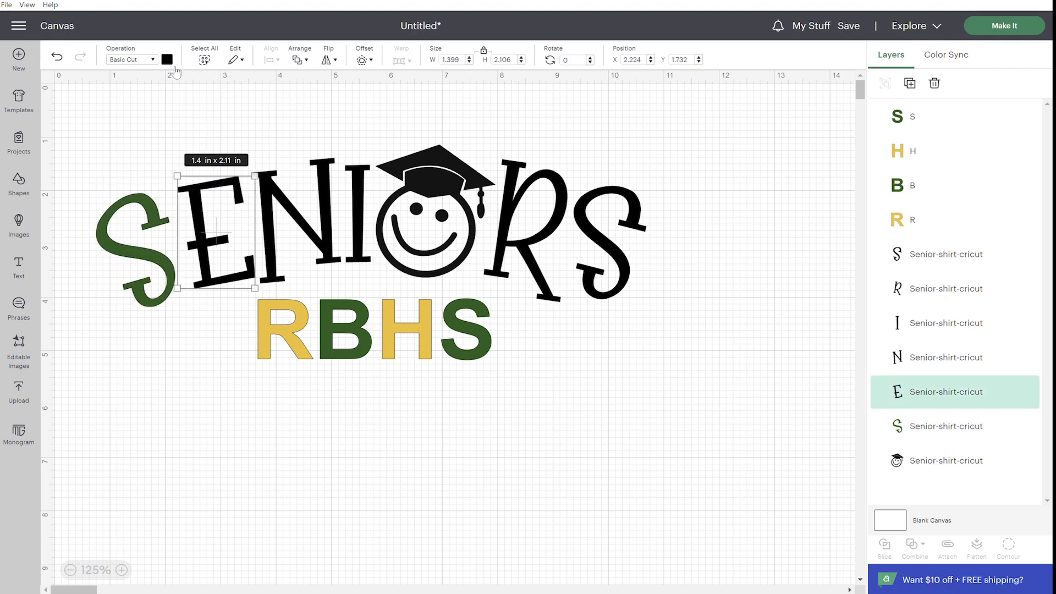
click(167, 59)
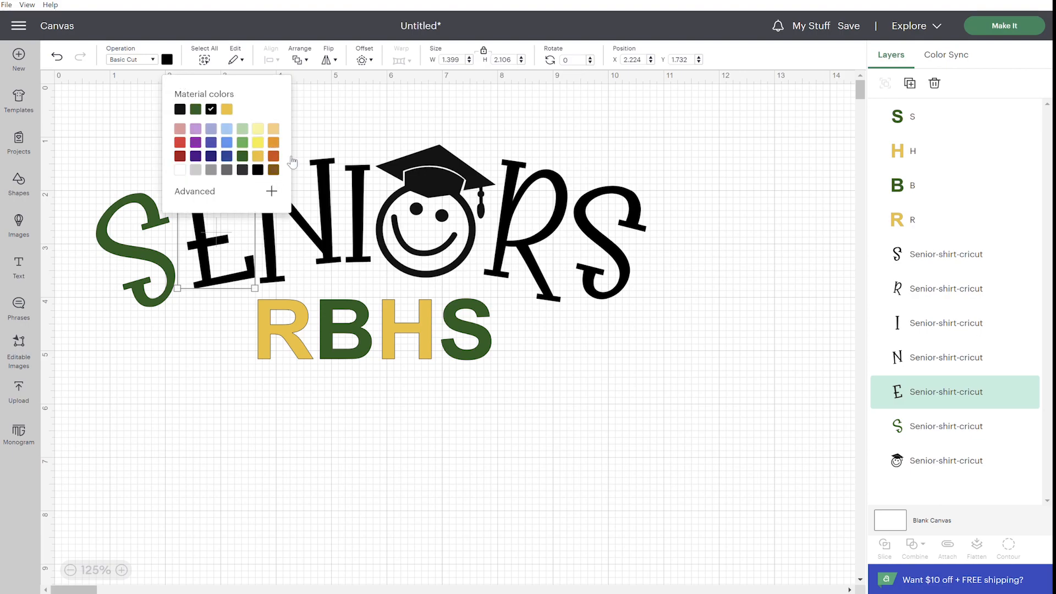
click(261, 156)
Color the N of SENIORS dark green and the I golden yellow
click(914, 359)
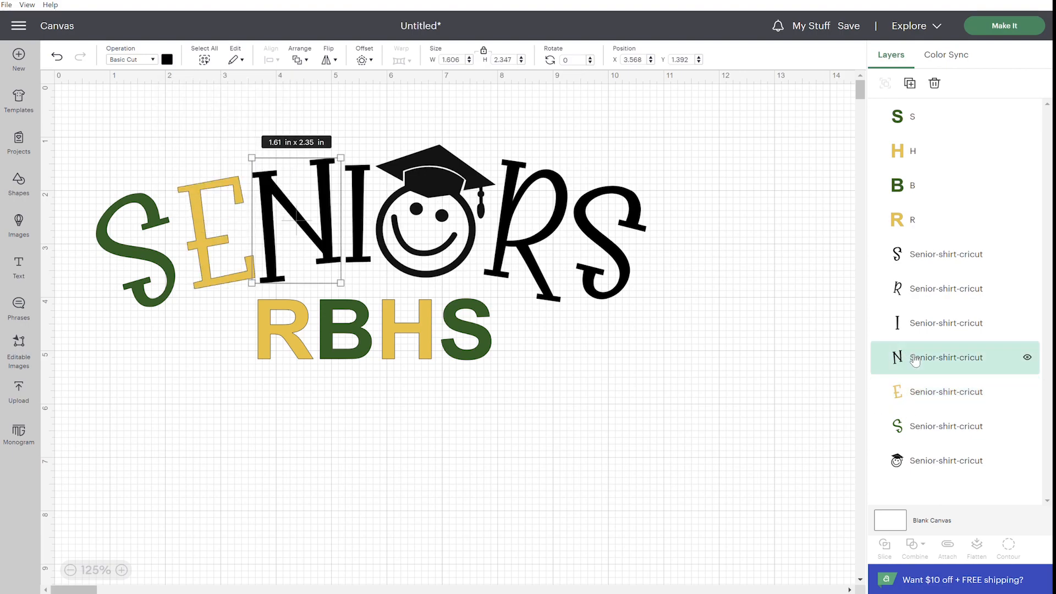
click(167, 60)
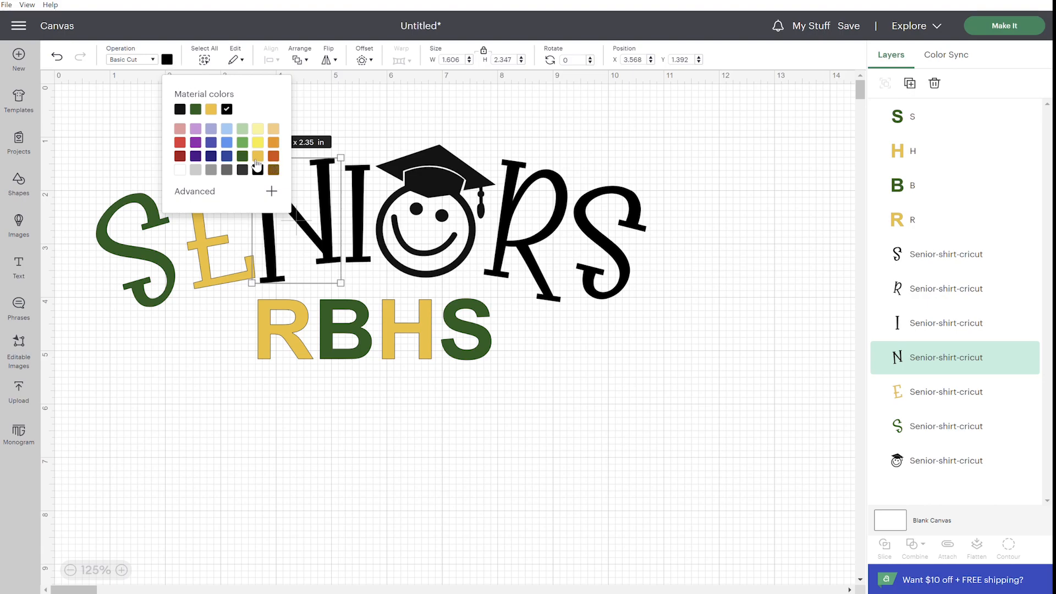
click(242, 156)
click(961, 337)
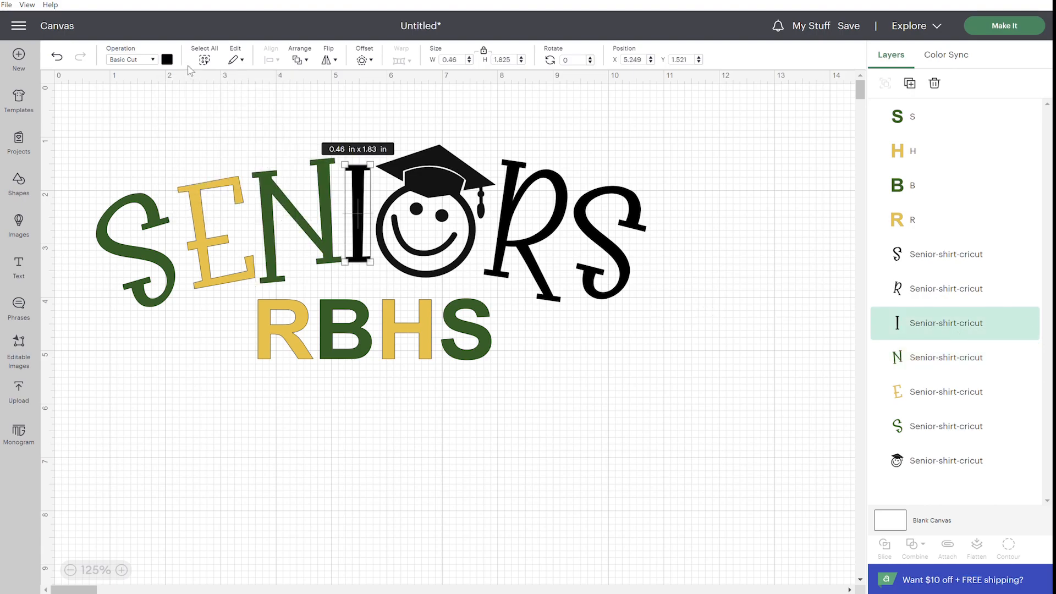
click(169, 61)
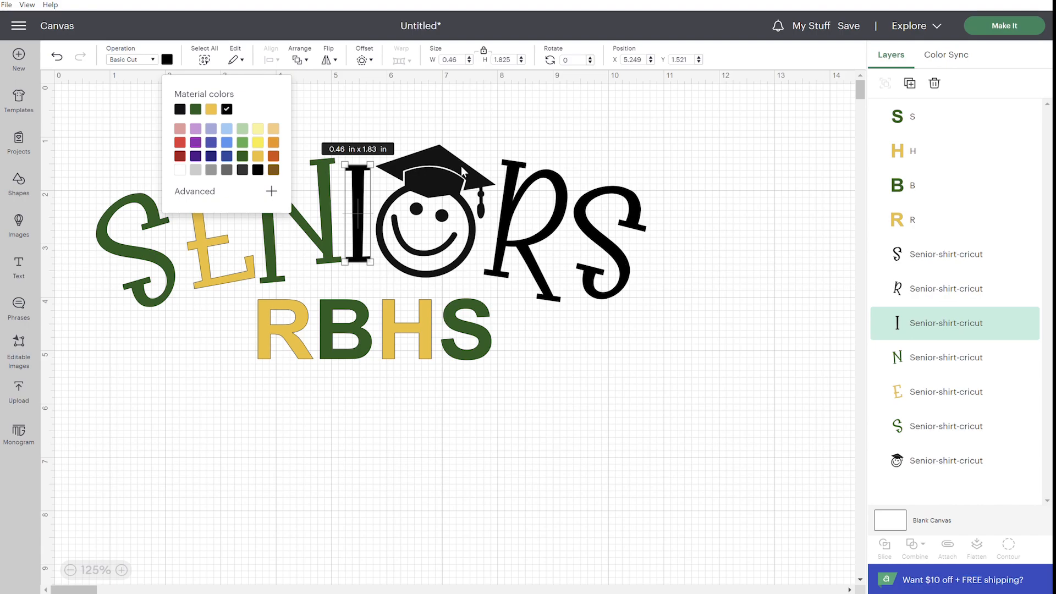
click(258, 156)
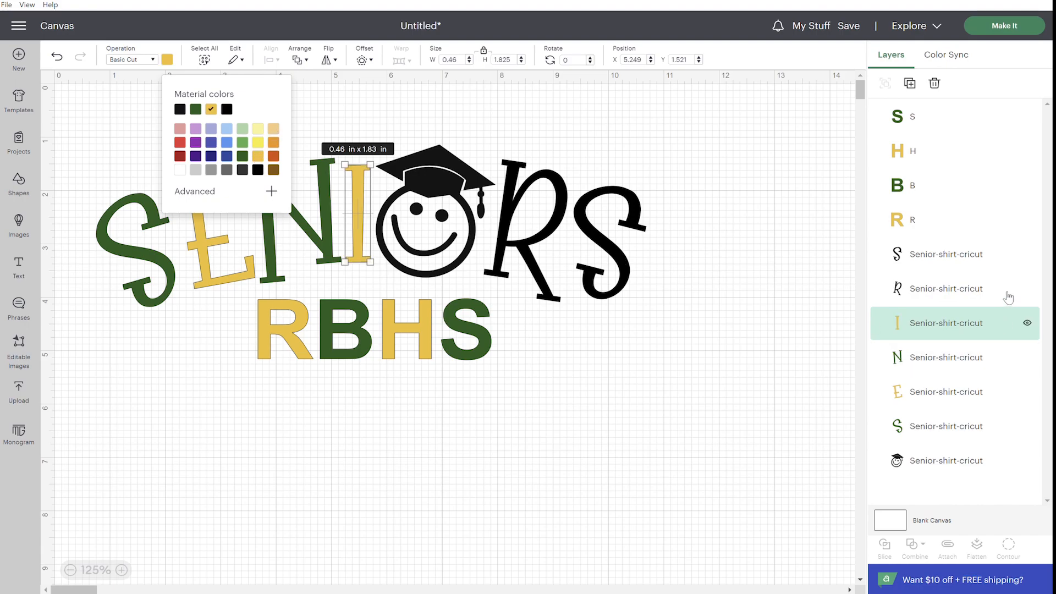
Color the smiley face with graduation cap dark green and the R of SENIORS golden yellow
click(973, 460)
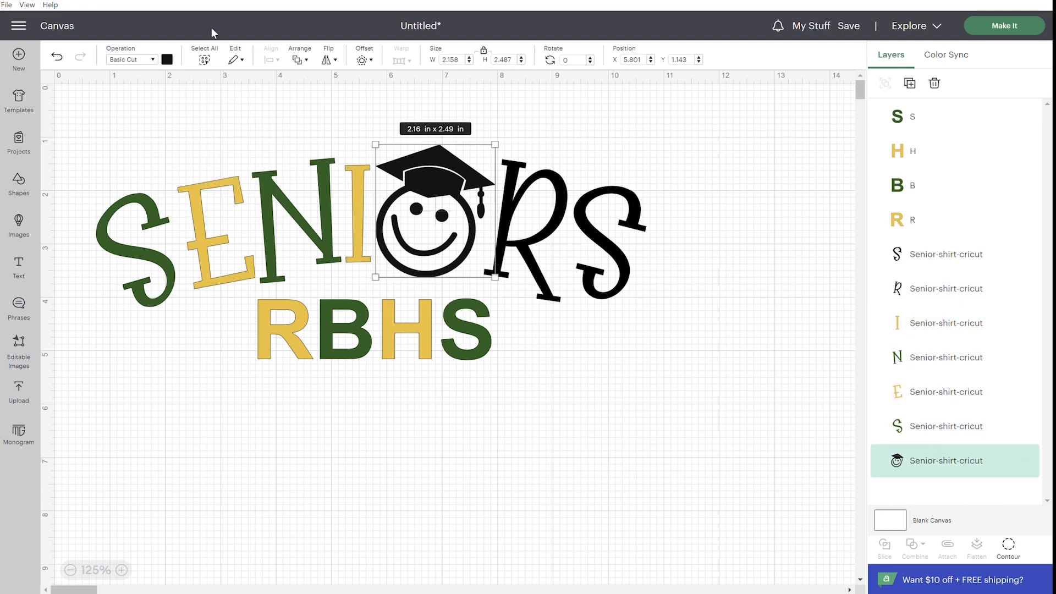
click(168, 60)
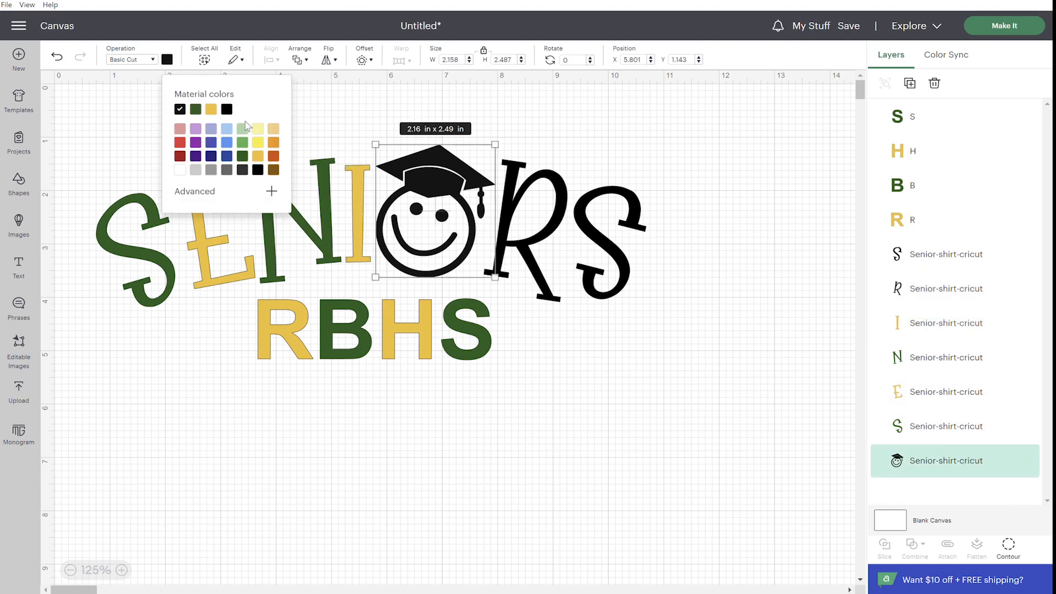
click(244, 157)
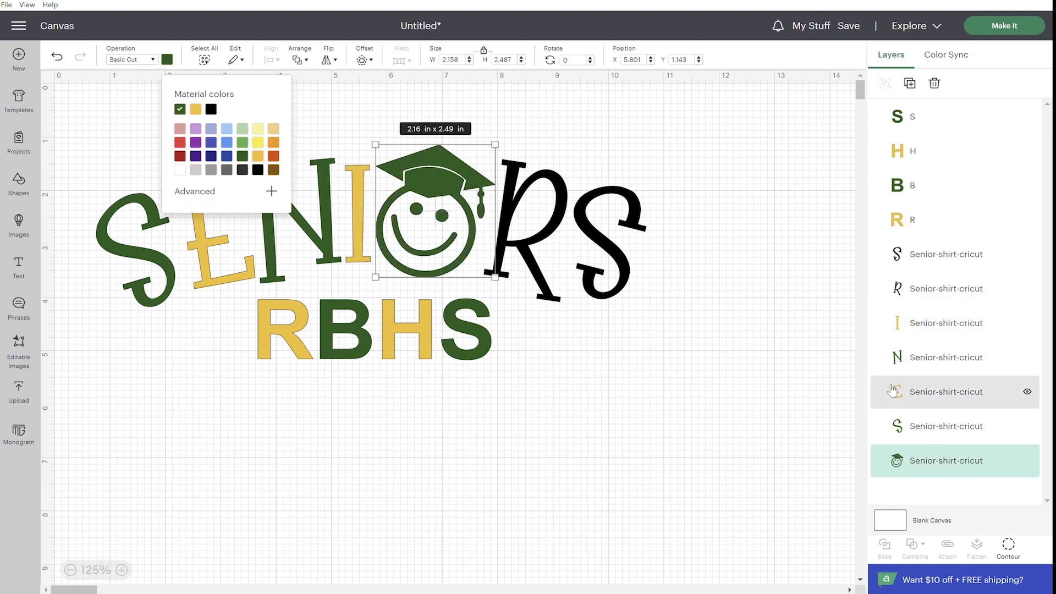
click(962, 298)
click(168, 60)
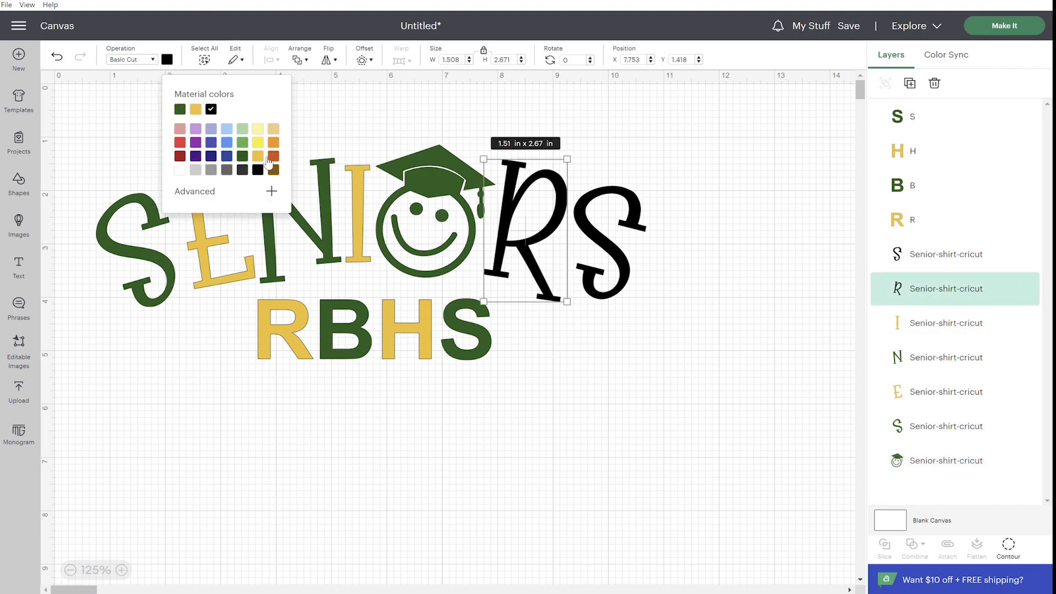
click(259, 157)
Color the last S of SENIORS dark green and clear the selection
click(962, 255)
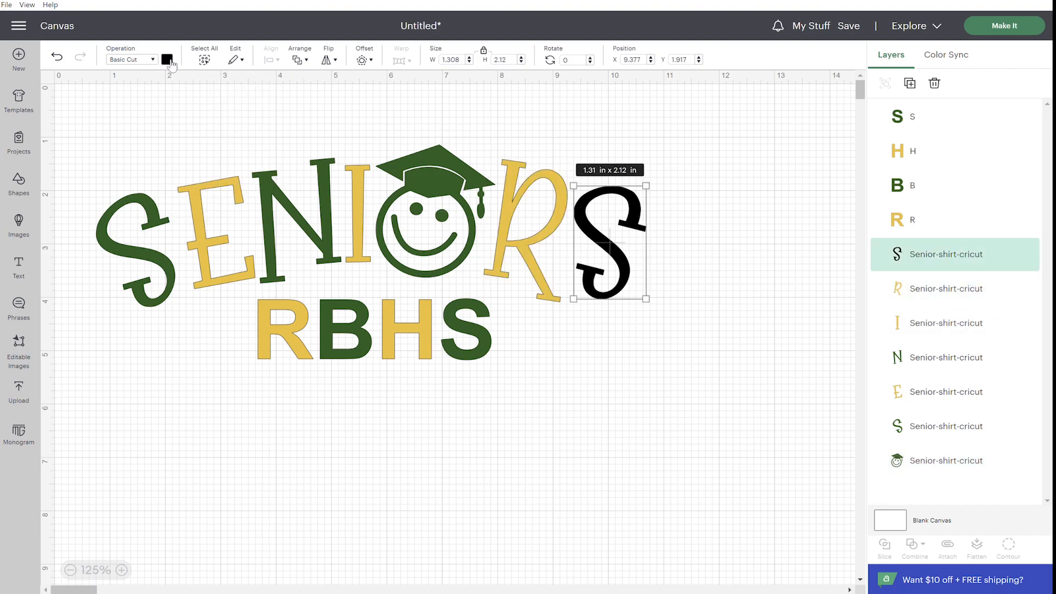
click(170, 62)
click(179, 109)
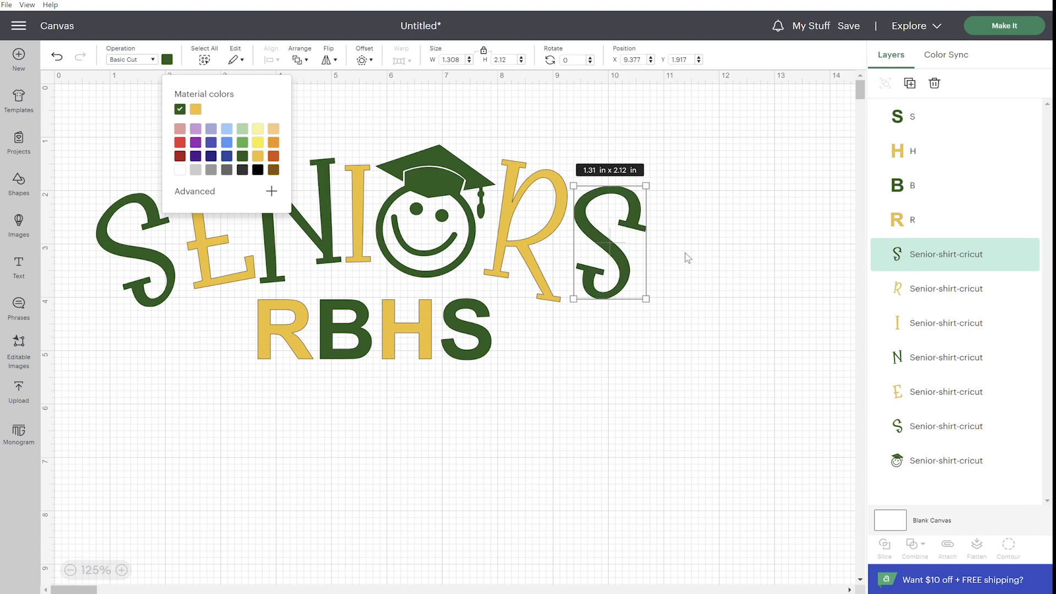
click(732, 279)
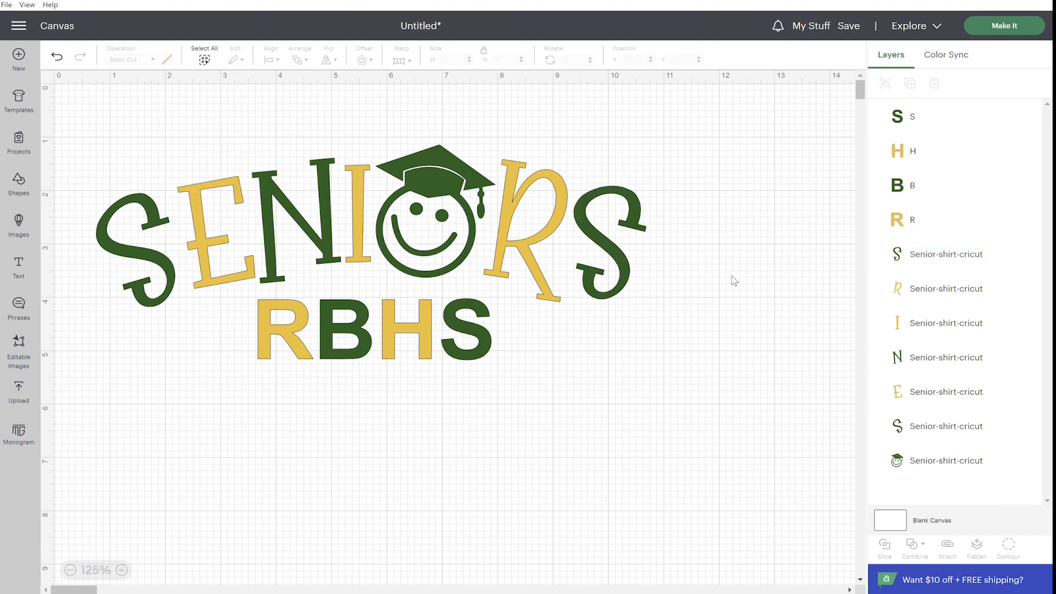
Preview the project's cutting layout for On Mat loading, examine the yellow and green mats, and return to the canvas
click(1018, 28)
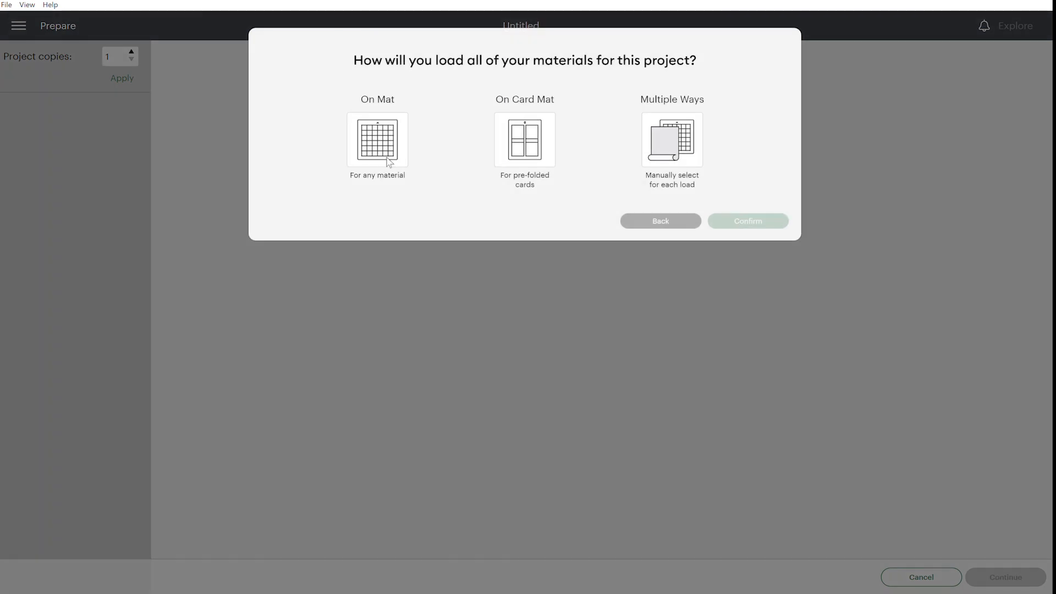
click(749, 263)
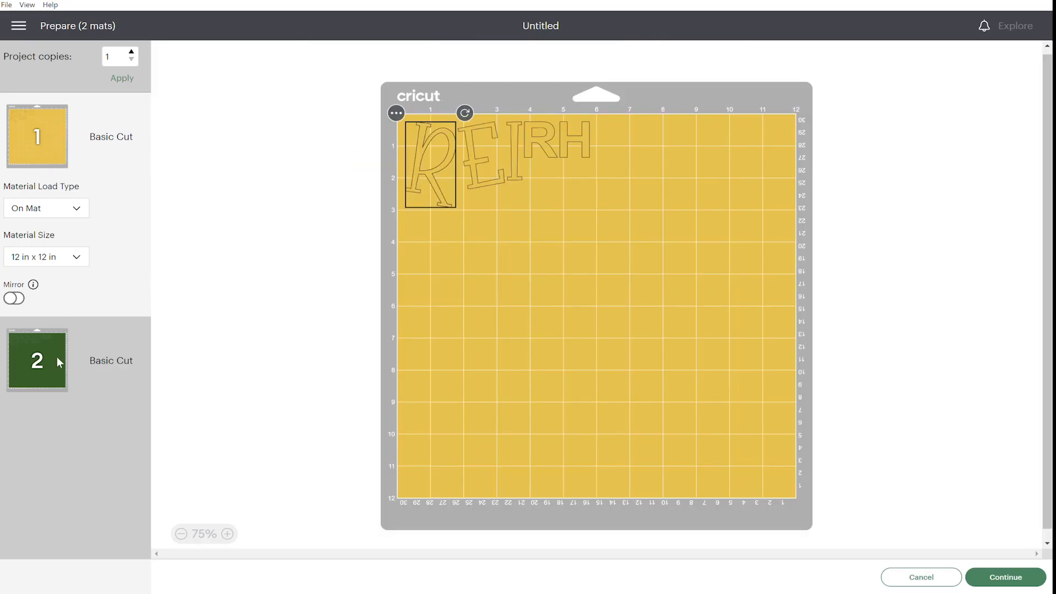
click(58, 362)
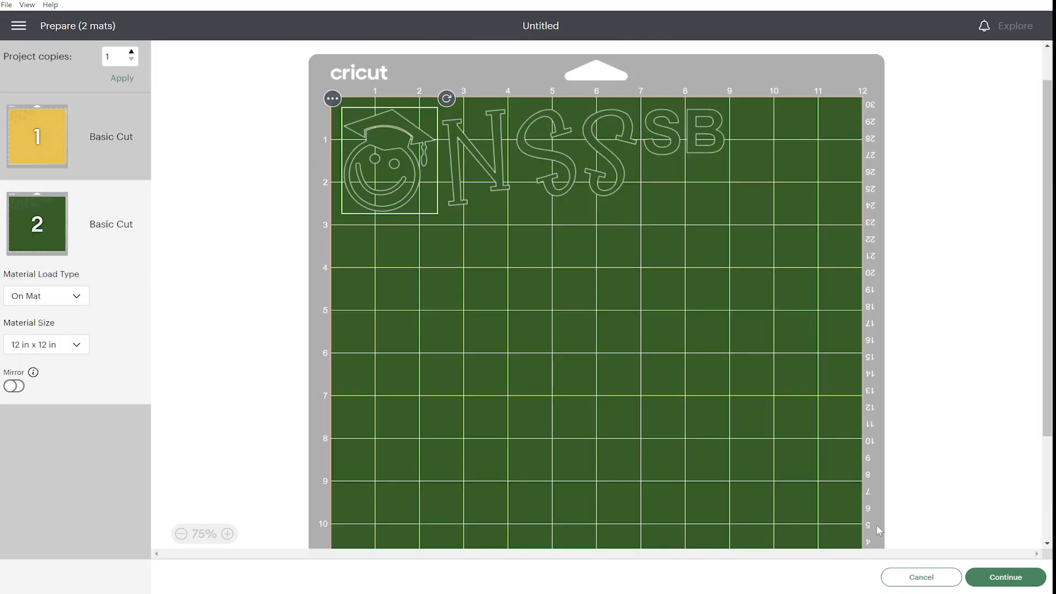
click(922, 577)
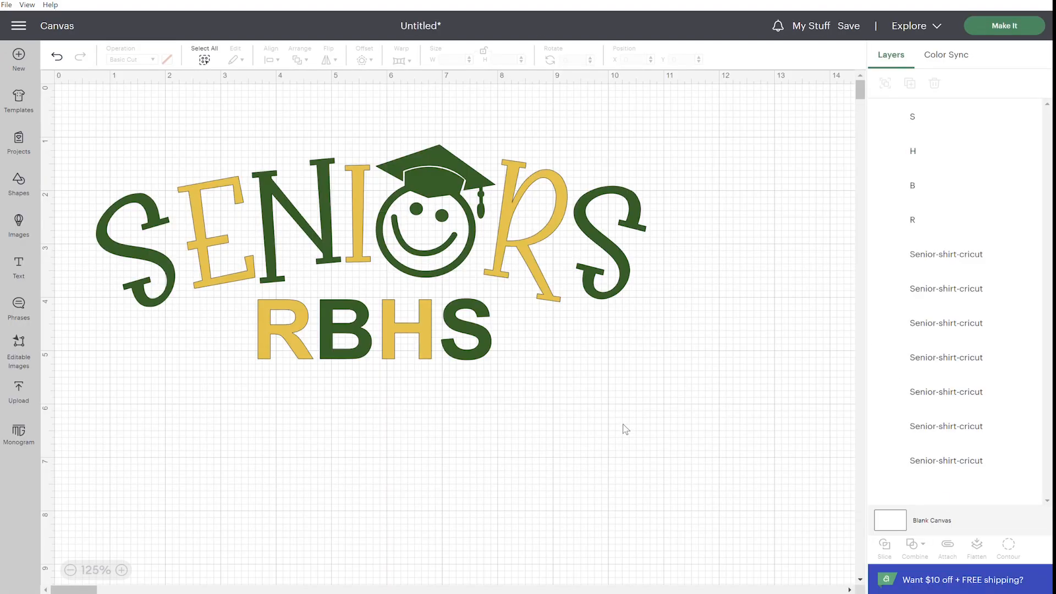
Attach all the dark green pieces together: the S and B of RBHS, both S letters and N of SENIORS, and the smiley
click(940, 115)
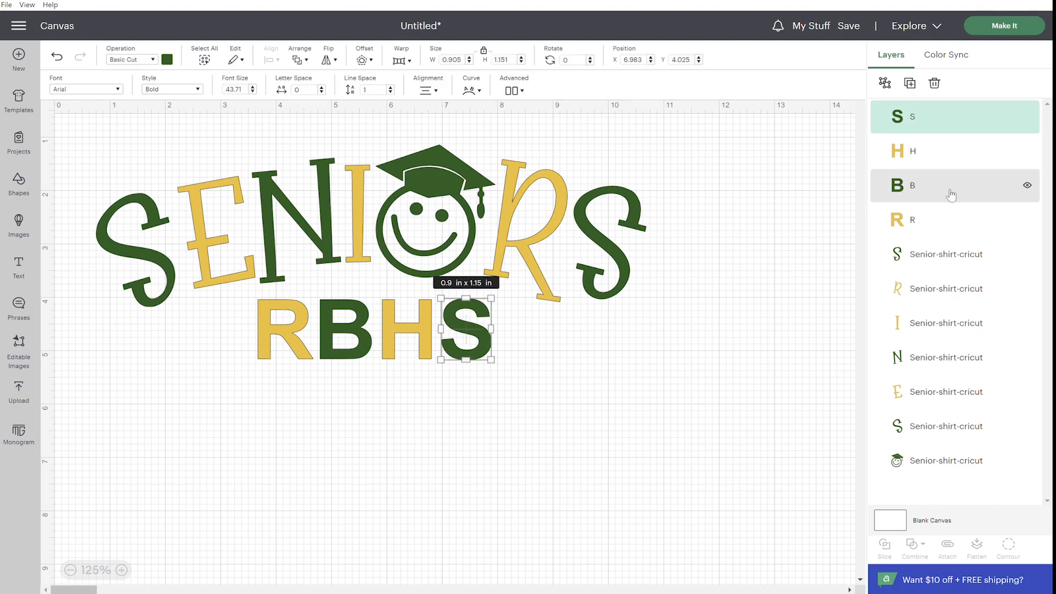
shift+click(951, 187)
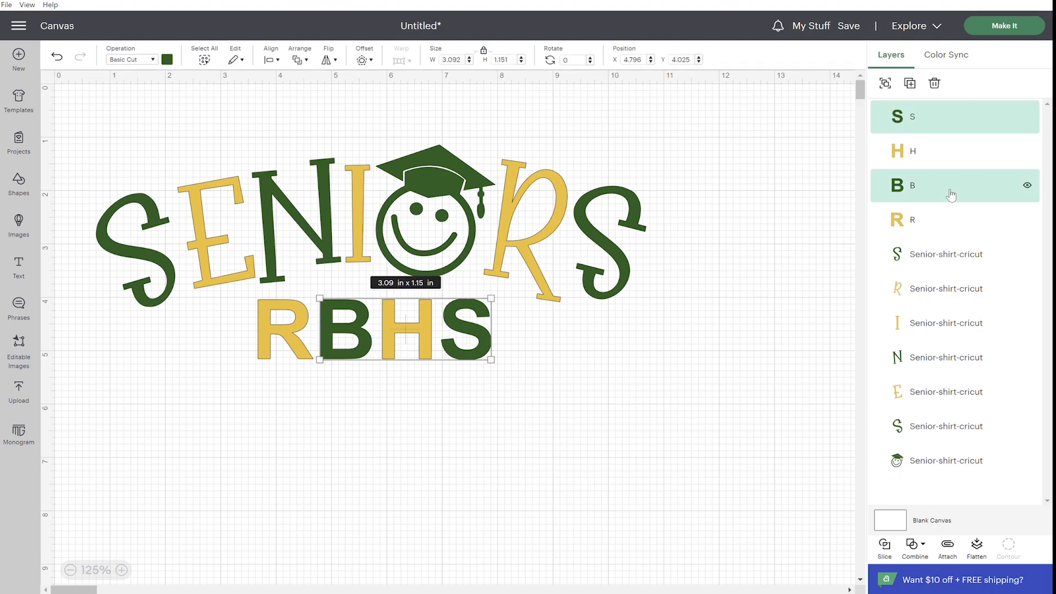
shift+click(943, 254)
shift+click(943, 359)
shift+click(945, 427)
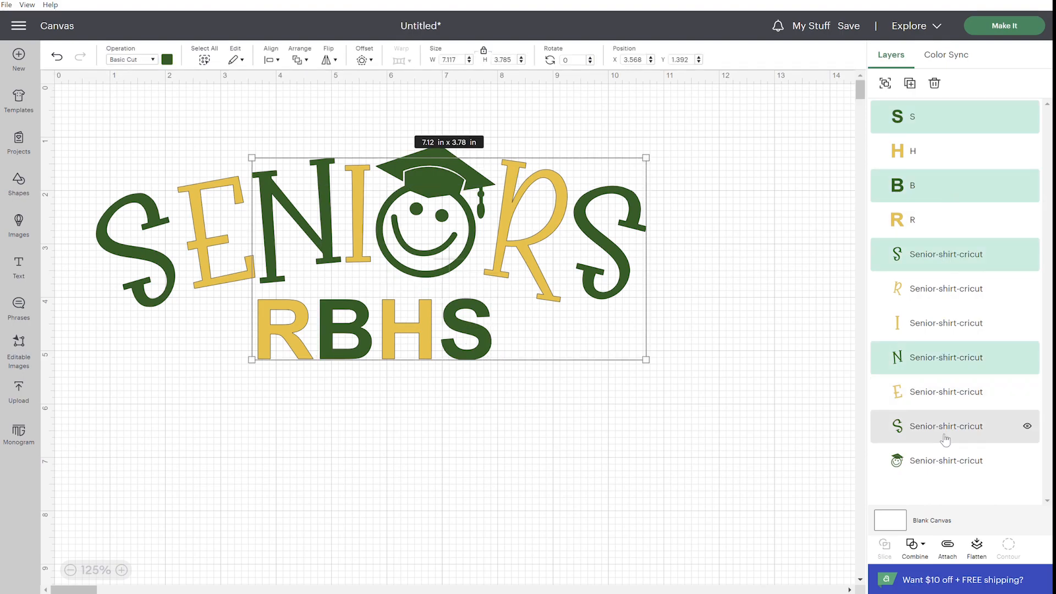
shift+click(946, 465)
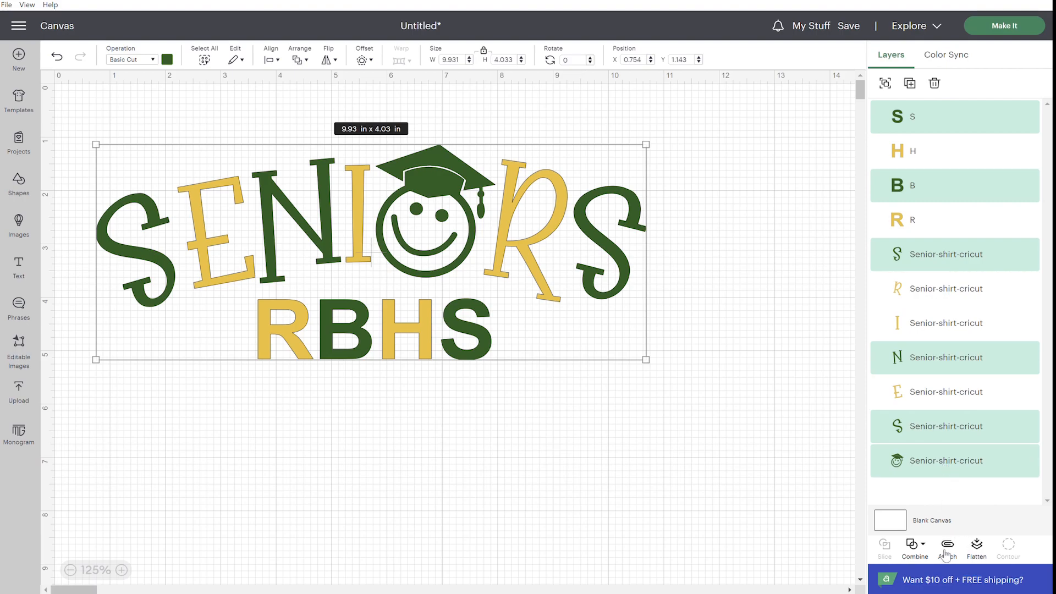
click(947, 549)
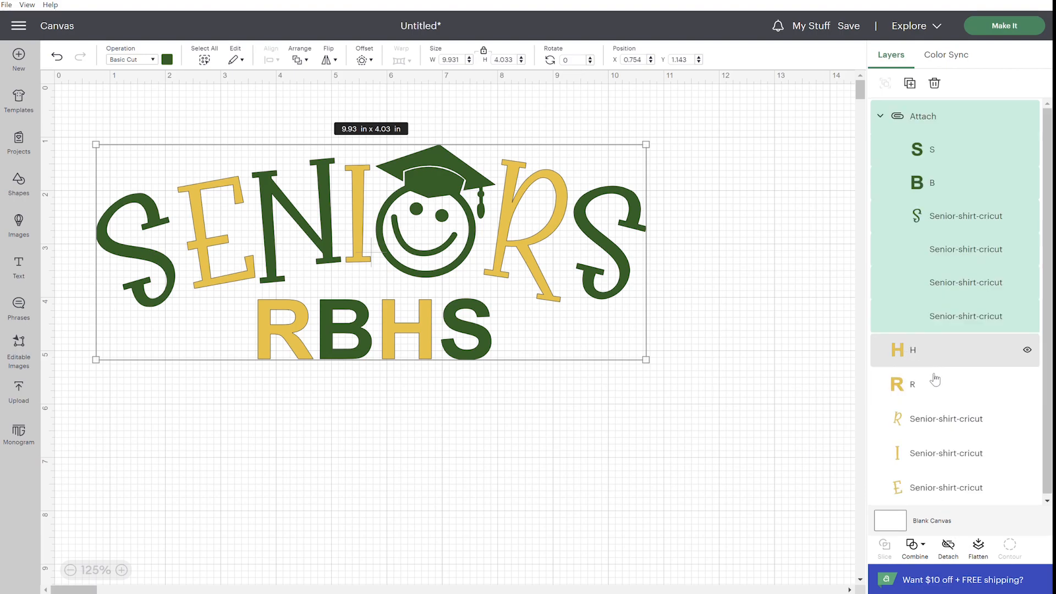
Attach all the golden yellow letters together: the H and R of RBHS and the R, I and E of SENIORS
click(937, 359)
shift+click(942, 418)
shift+click(943, 453)
shift+click(951, 489)
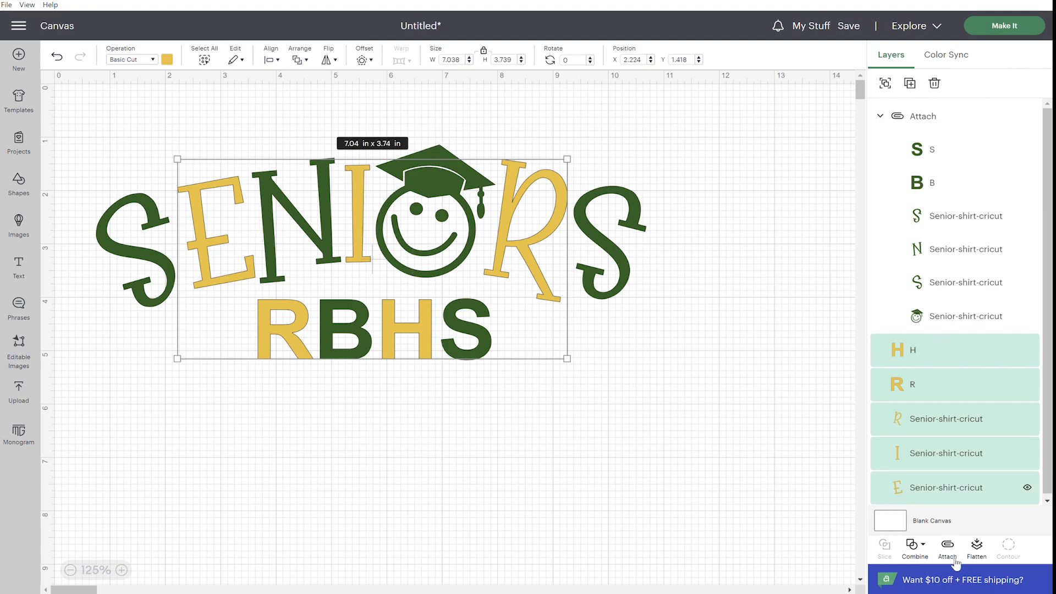
click(955, 559)
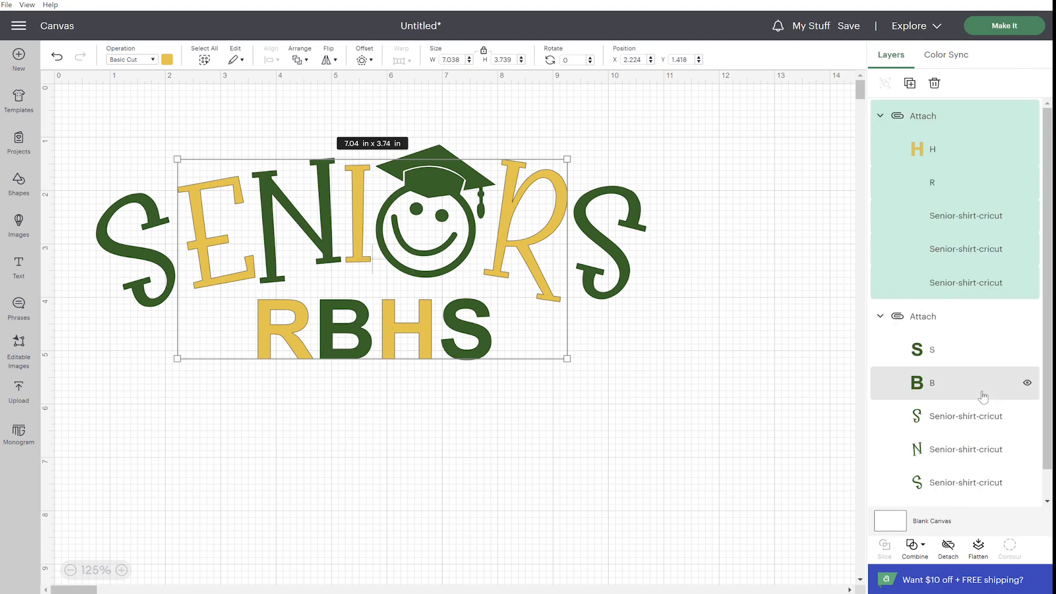
Preview the cutting layout of the attached pieces on the yellow and green mats and return to the canvas
click(1012, 25)
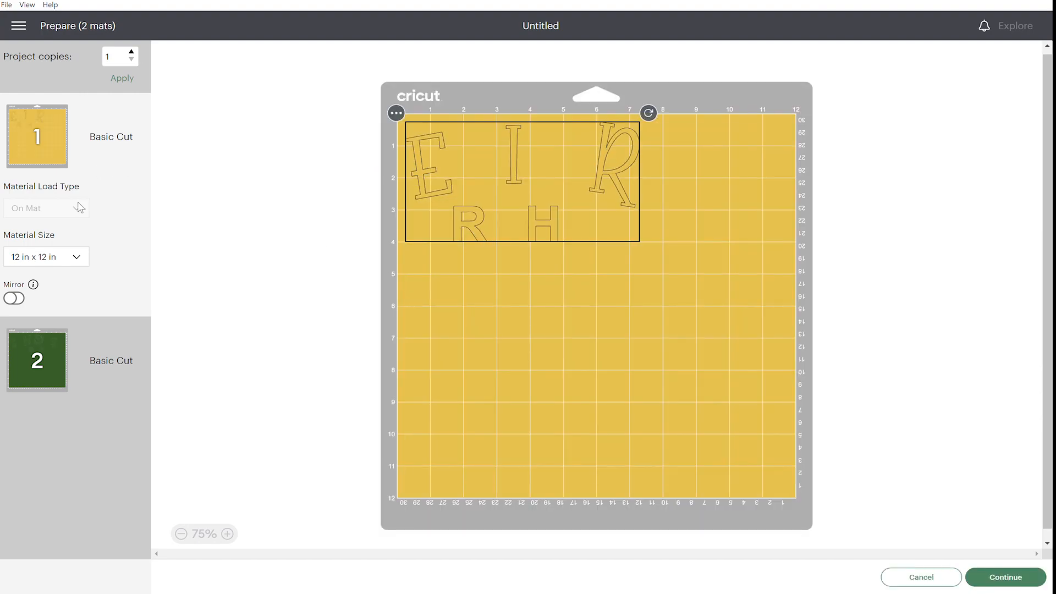
click(62, 351)
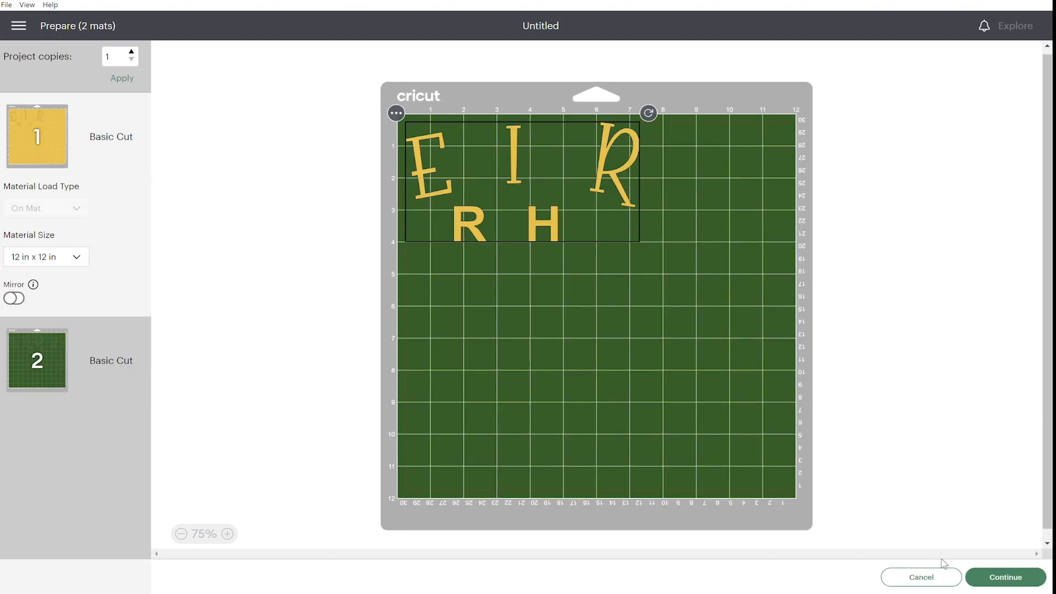
click(931, 576)
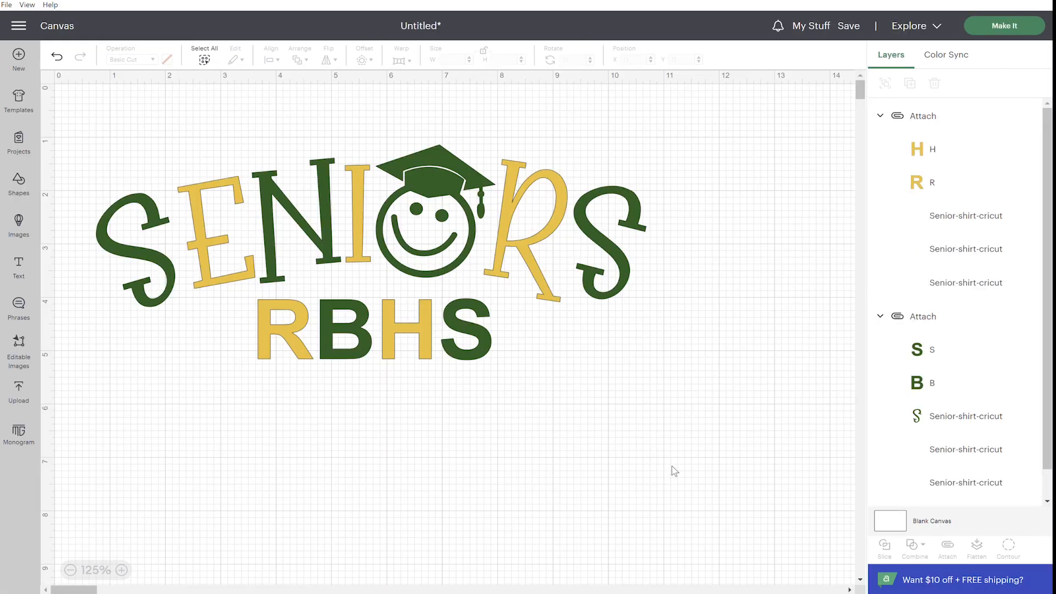
Clear the SENIORS RBHS design from the canvas and add the uploaded Proud Mom and Proud Dad of a Graduate design
drag(617, 418, 167, 148)
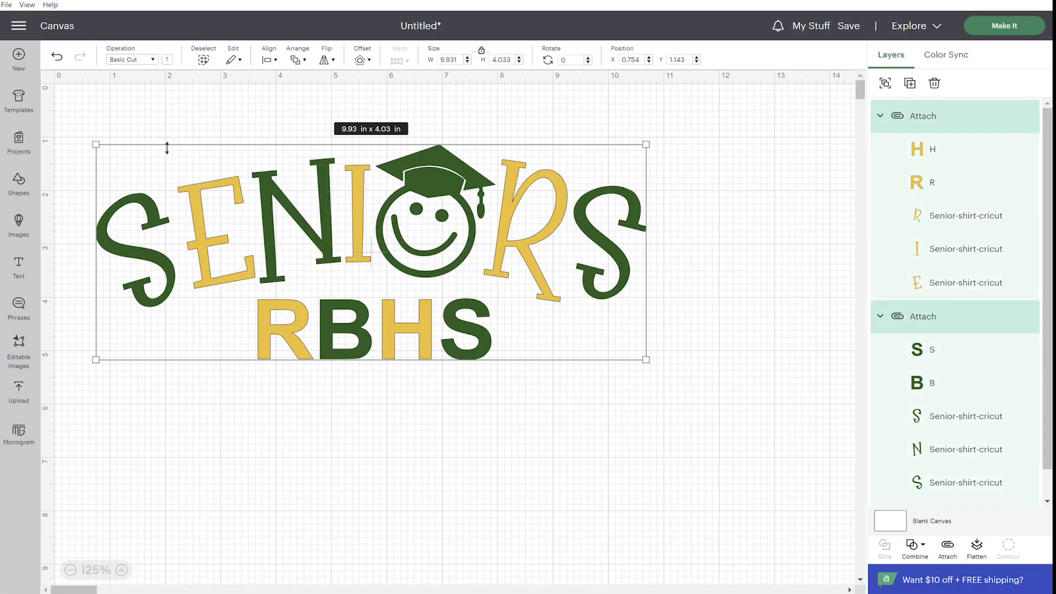
key(Delete)
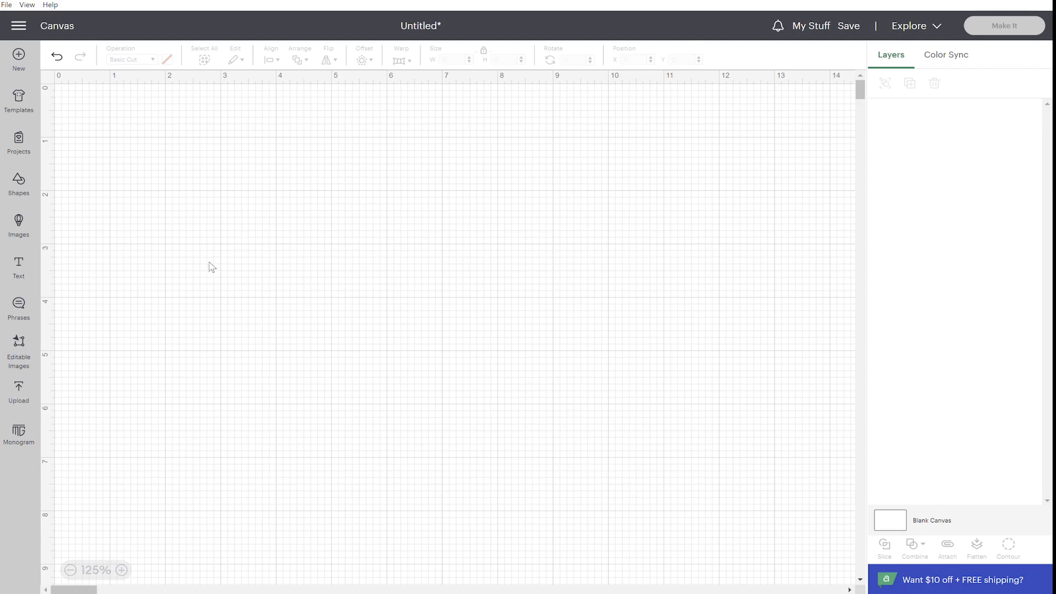
click(19, 393)
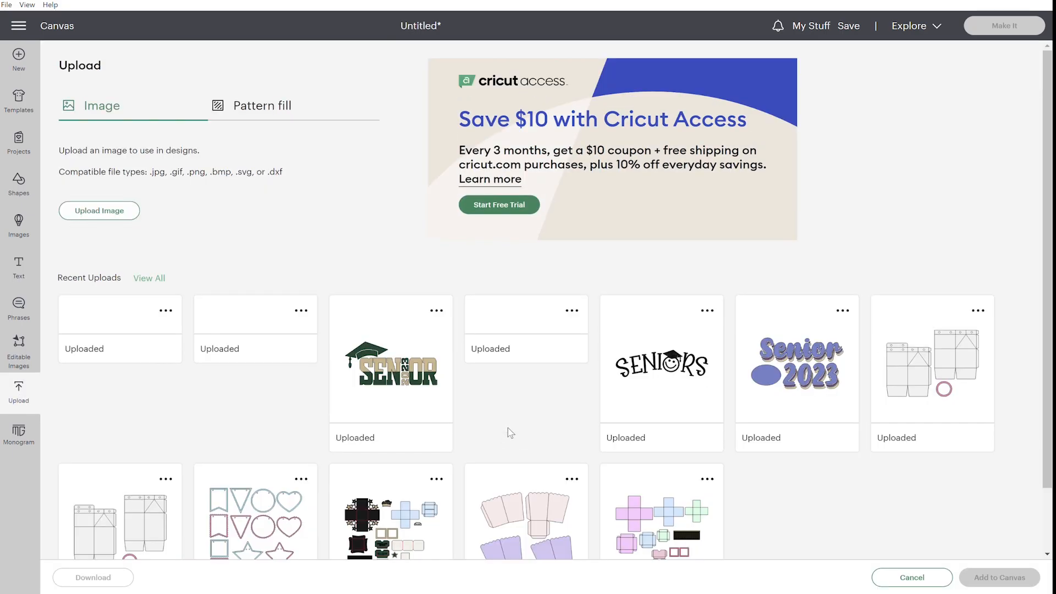
click(526, 410)
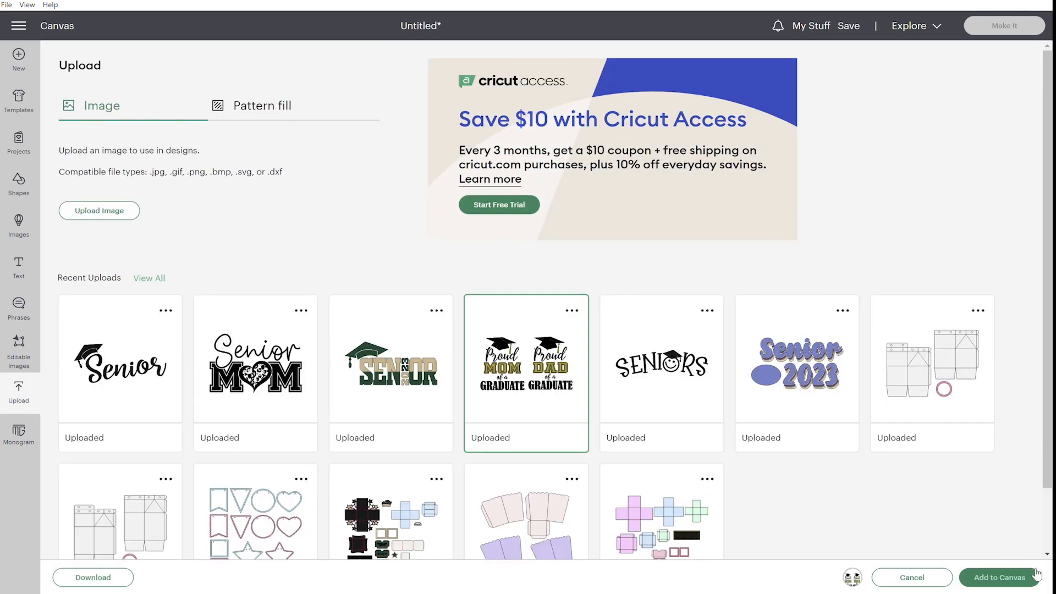
click(1000, 578)
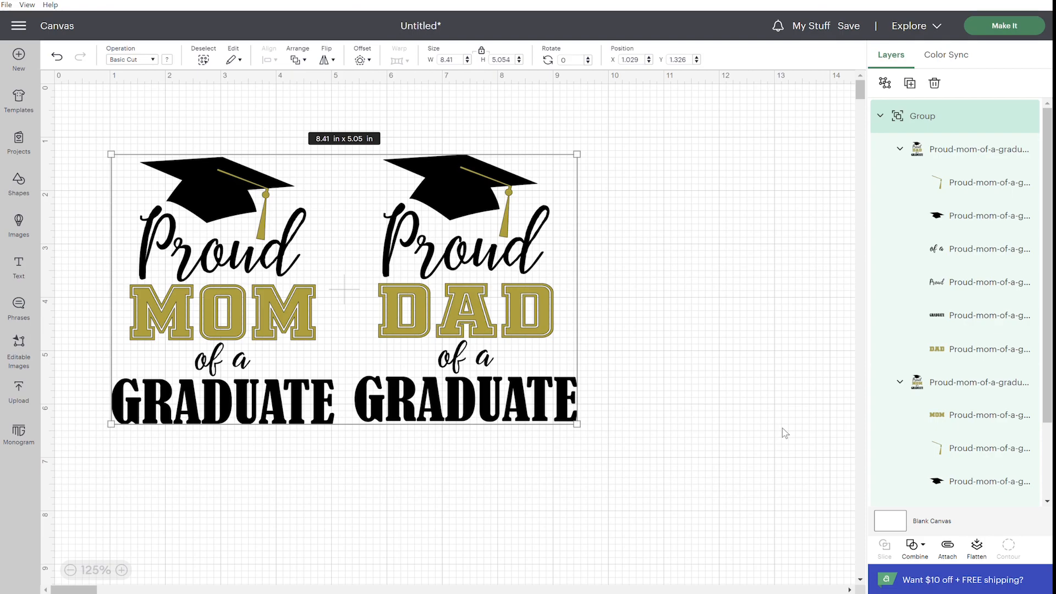
Ungroup the two graduate designs and delete the Proud Dad version
click(886, 82)
click(739, 240)
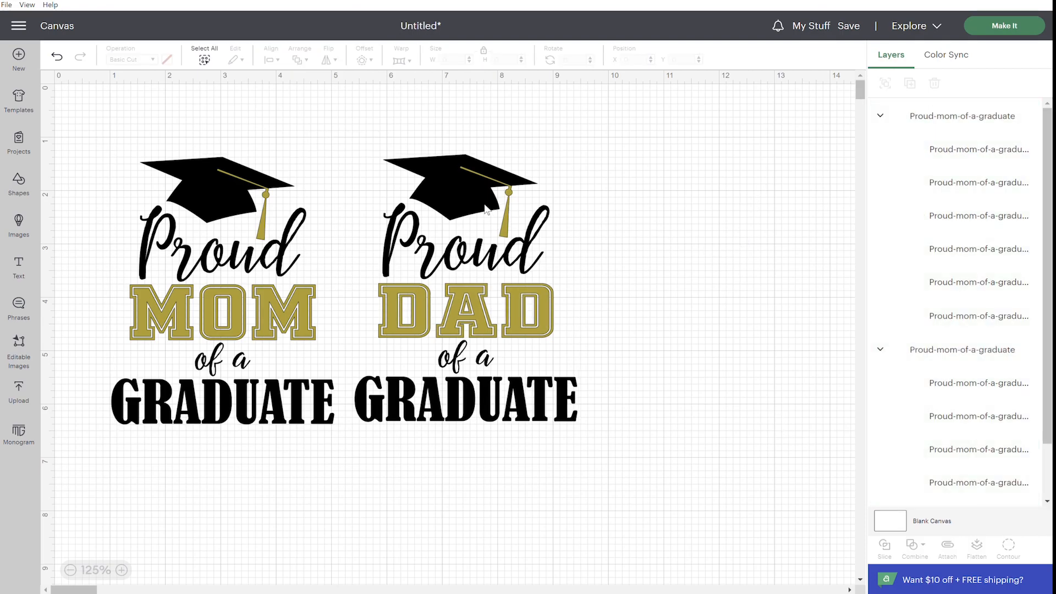
click(467, 190)
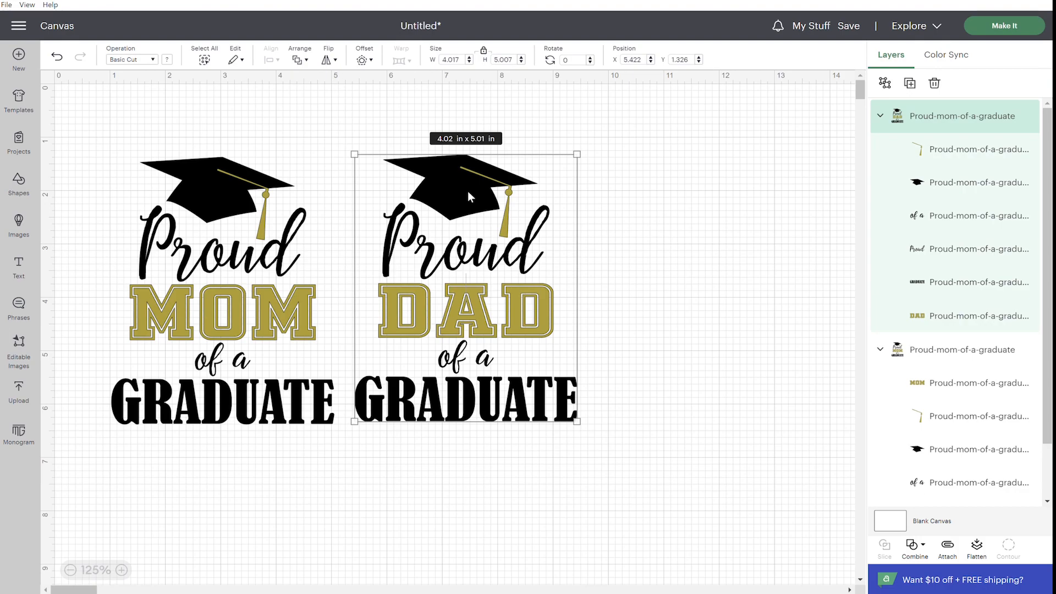
key(Delete)
Ungroup the Proud Mom of a Graduate design into separate layers and clear the selection
click(226, 195)
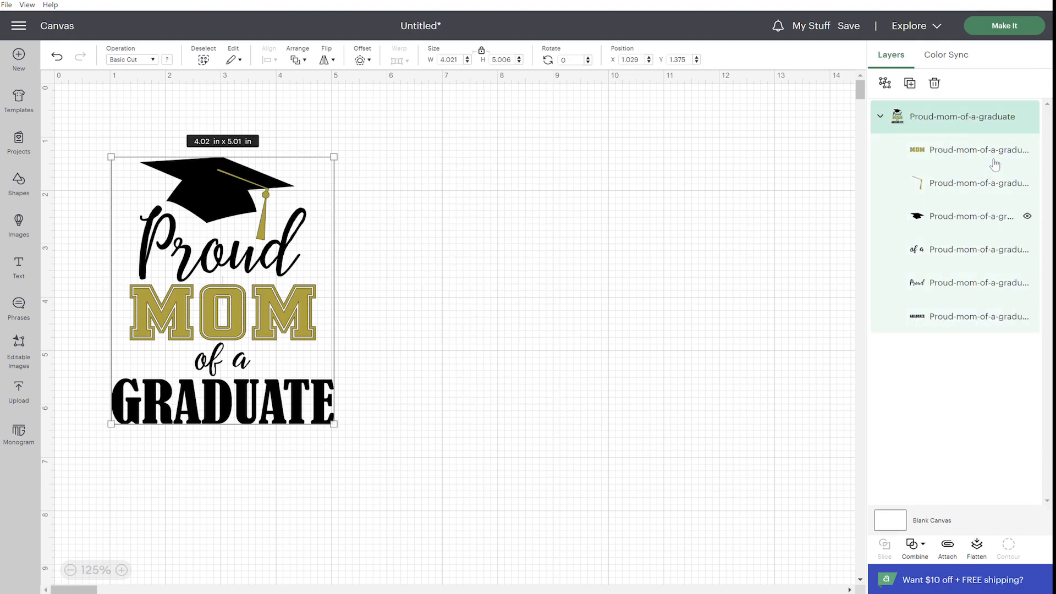
click(885, 83)
click(568, 332)
Add a text object reading SISTER to the canvas
click(30, 272)
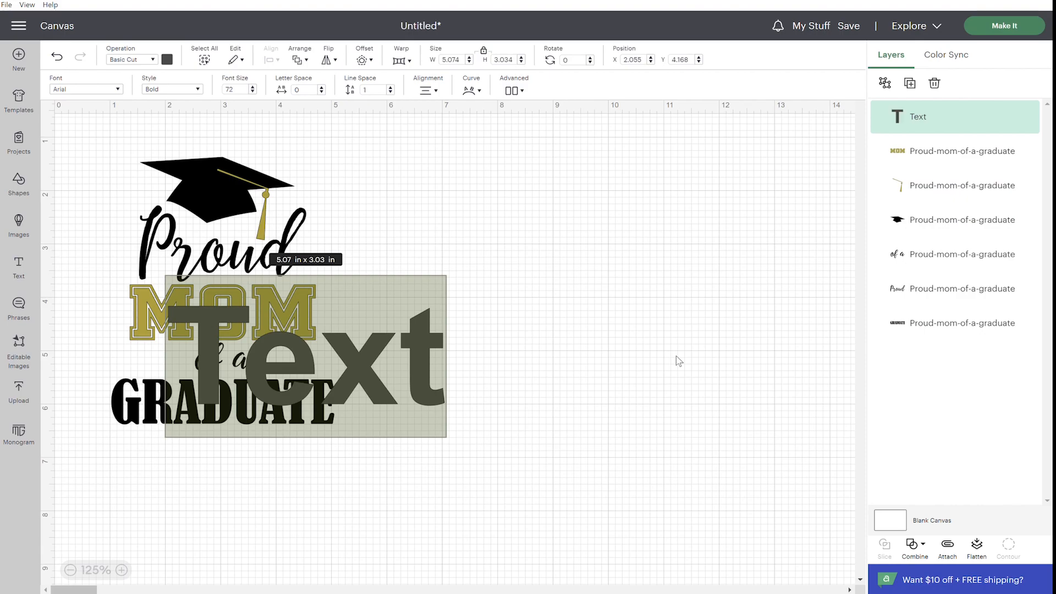
text(SISTER)
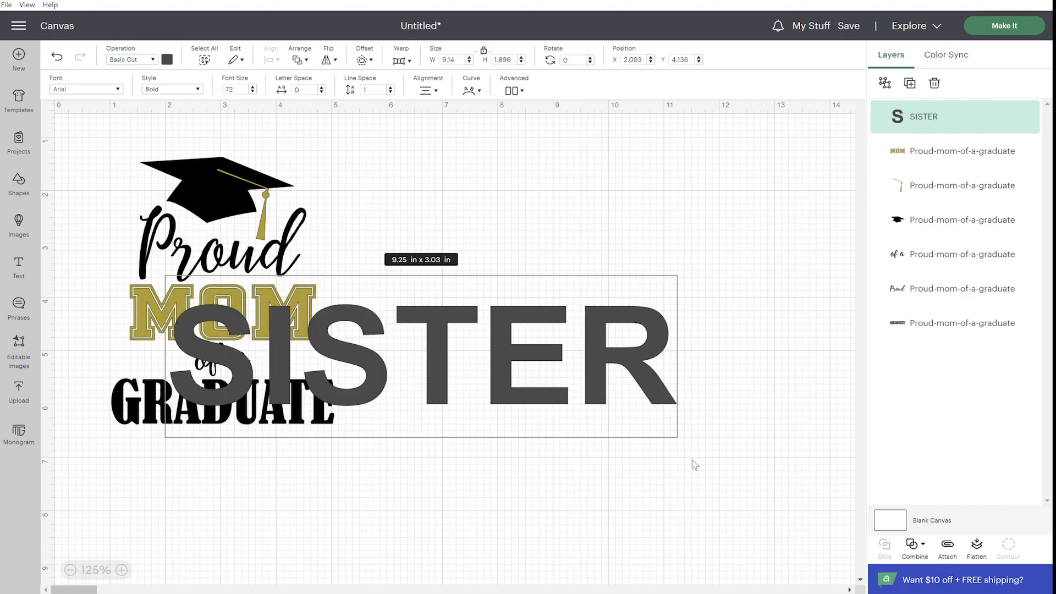
click(657, 391)
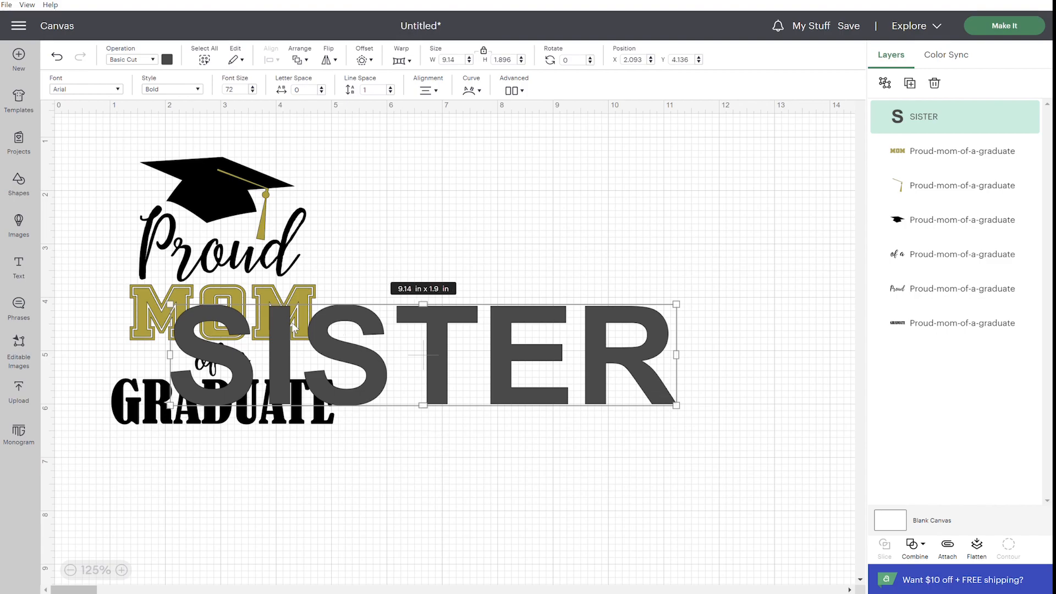
Search the system fonts for "old sport" and set the SISTER text to the OLD SPORT 01 COLLEGE font
click(117, 91)
double_click(146, 183)
text(ol)
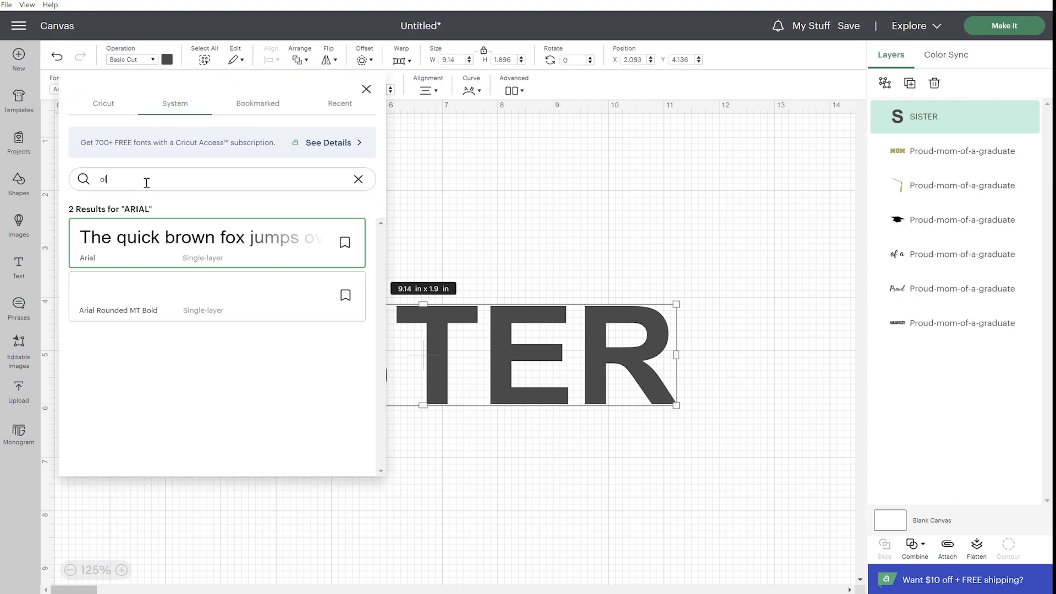
key(Return)
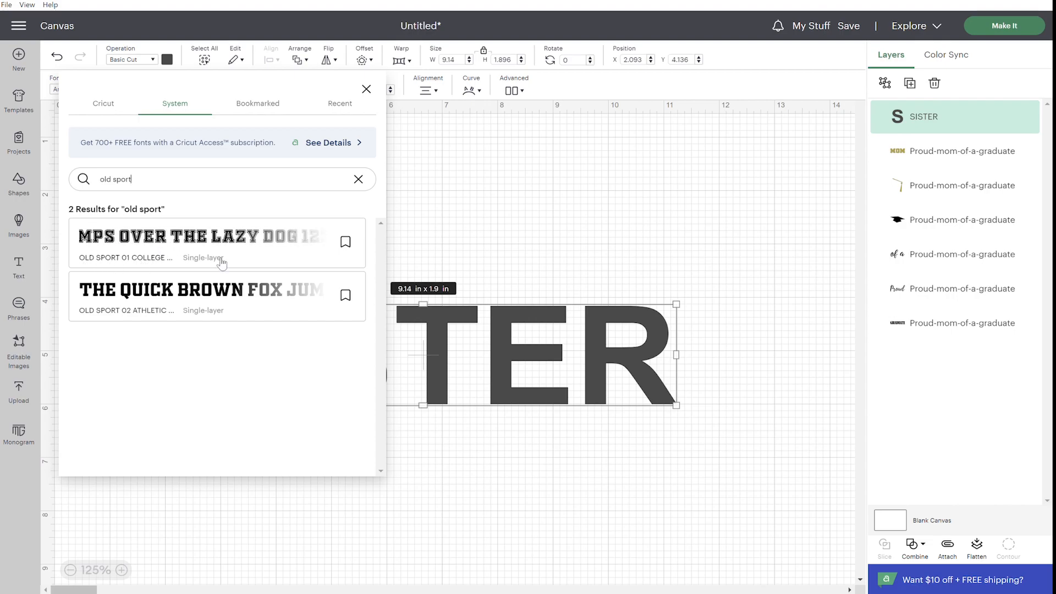
click(188, 243)
click(579, 330)
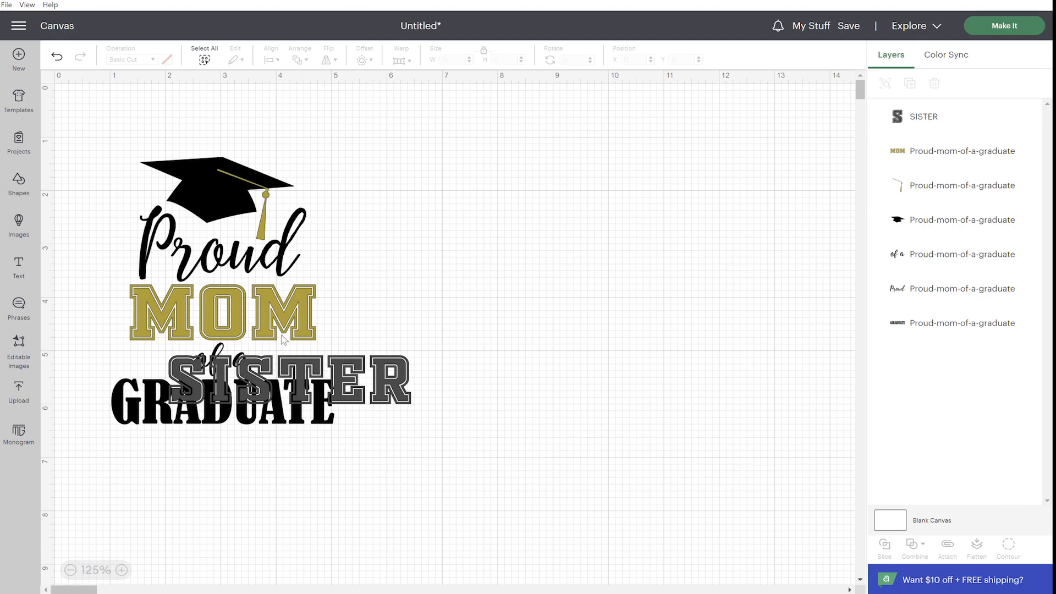
Place SISTER over MOM and, with proportions unlocked, resize it to about 4.18 in wide by 1.04 in high
drag(424, 359, 460, 325)
drag(423, 359, 354, 329)
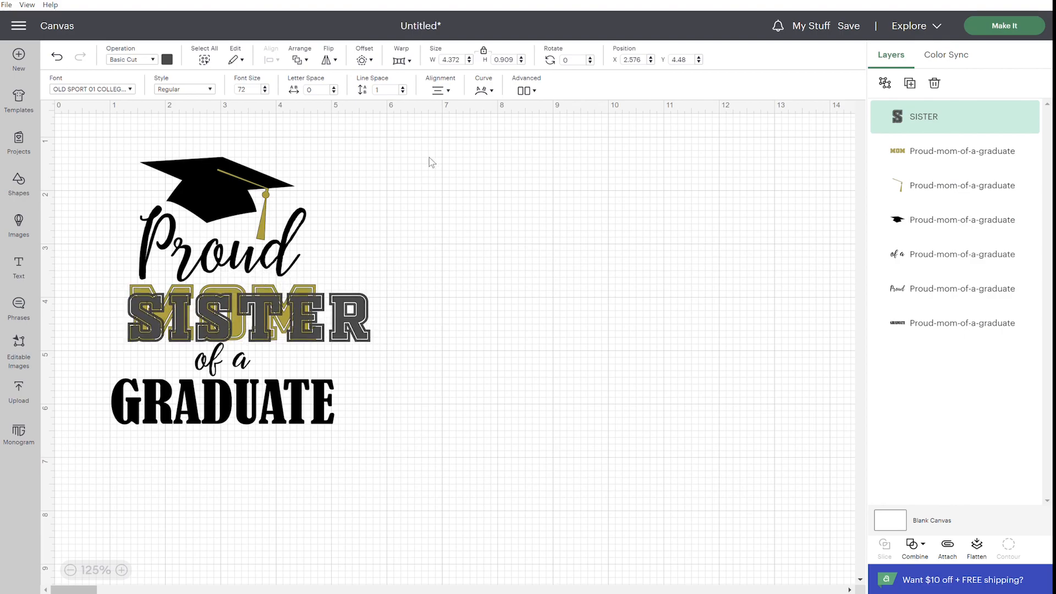
click(484, 51)
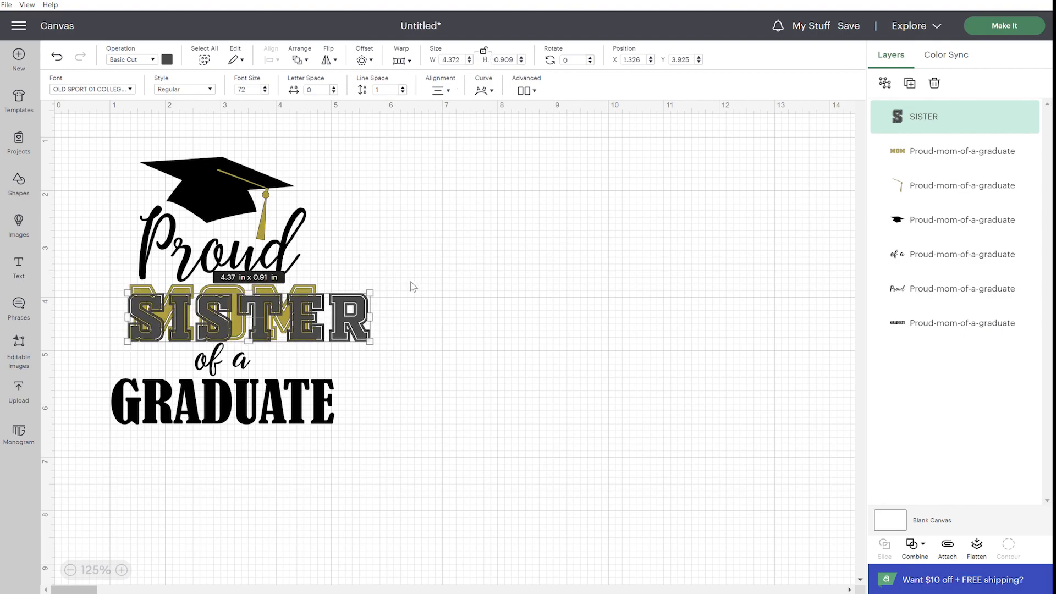
drag(377, 298, 366, 289)
click(368, 292)
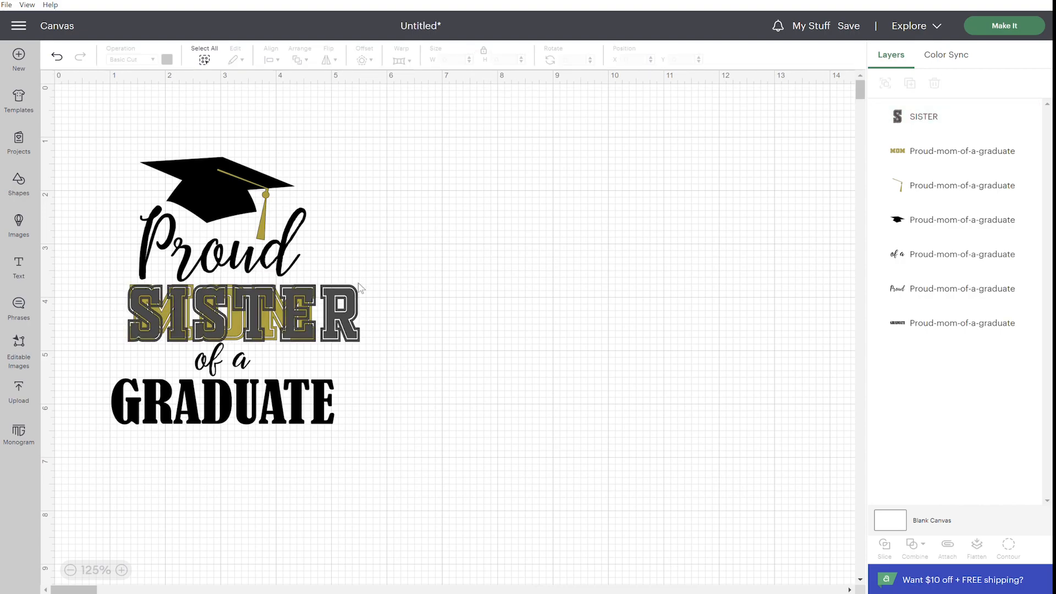
click(358, 284)
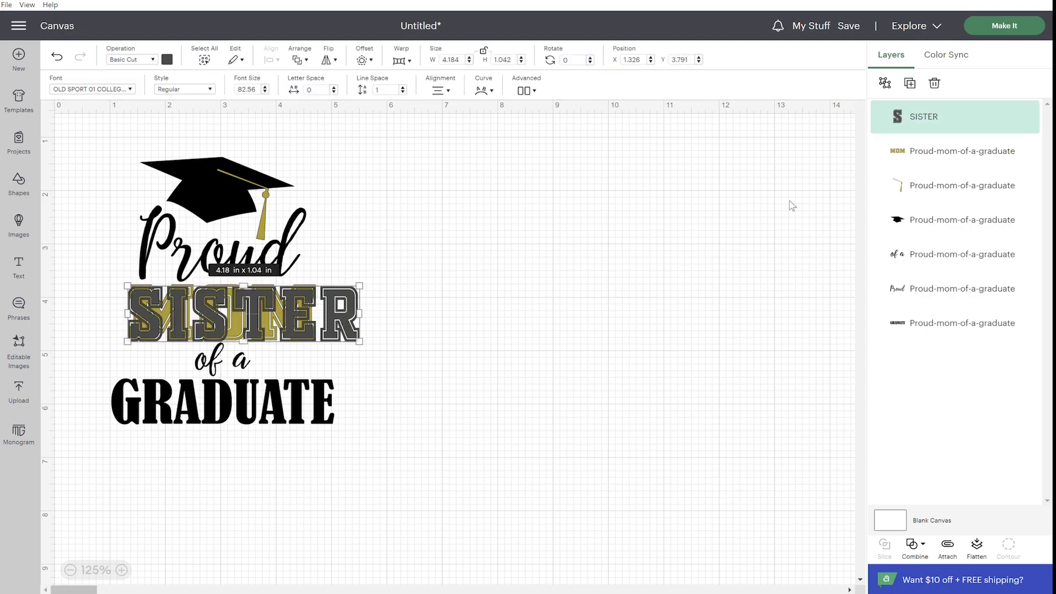
Delete the MOM layer and recolor SISTER to the tassel's gold, #B79F25, using Color Sync
click(963, 158)
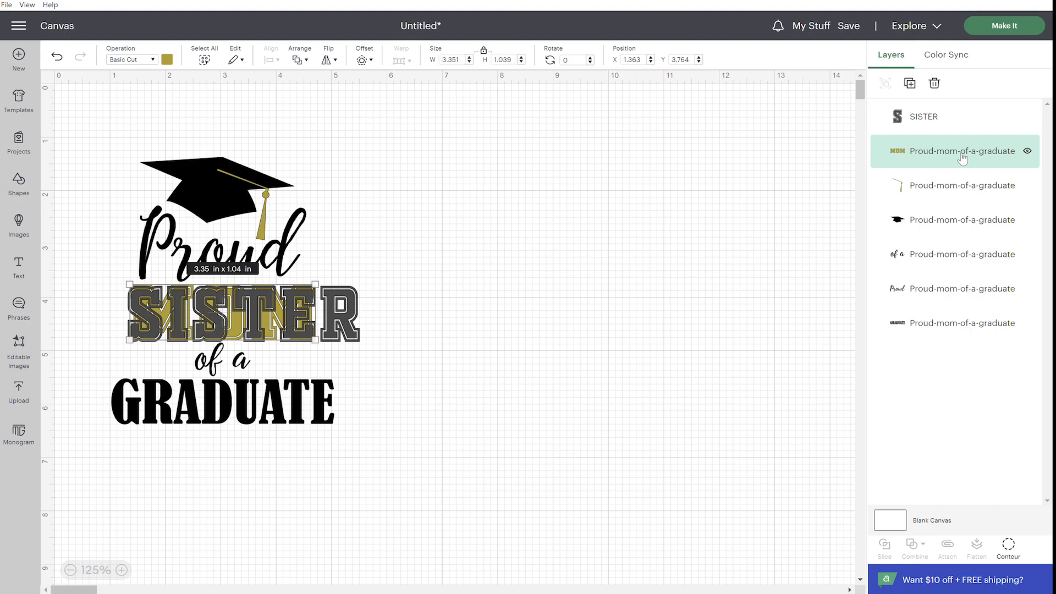
key(Delete)
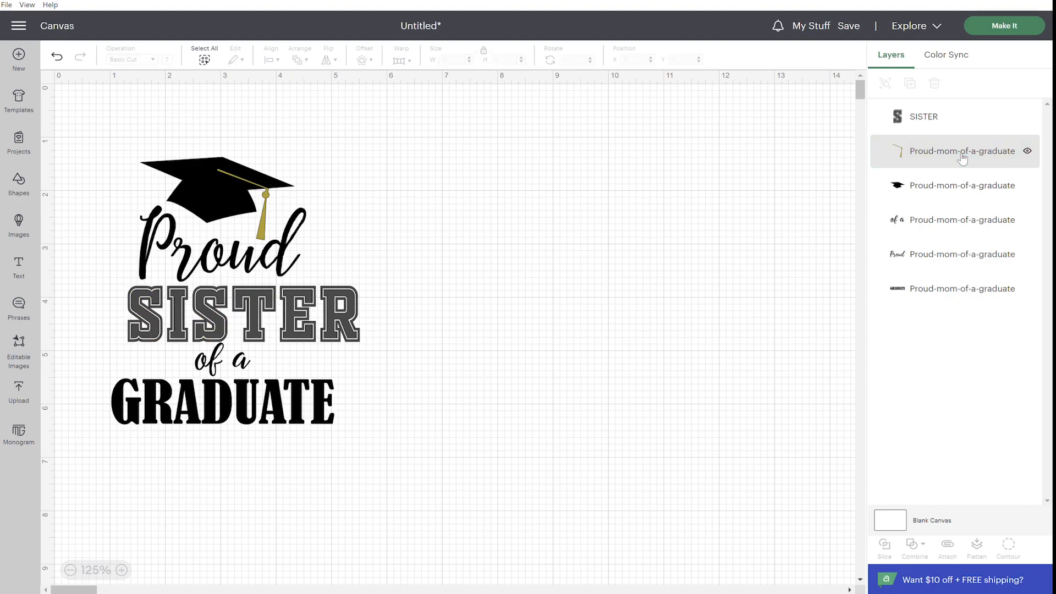
click(961, 65)
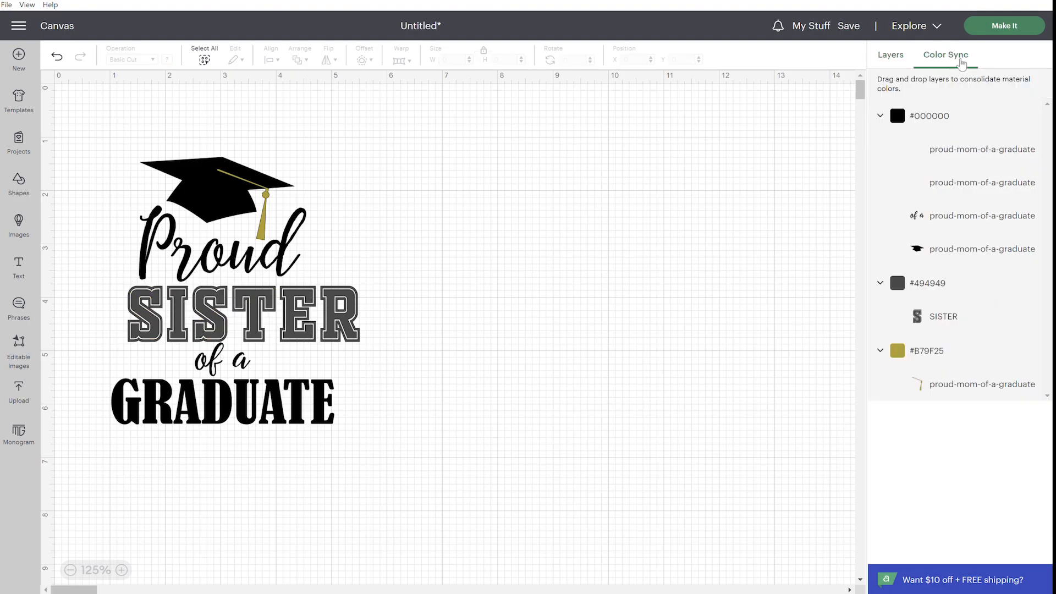
mouse_move(940, 336)
mouse_down()
mouse_move(939, 368)
mouse_move(942, 318)
mouse_up()
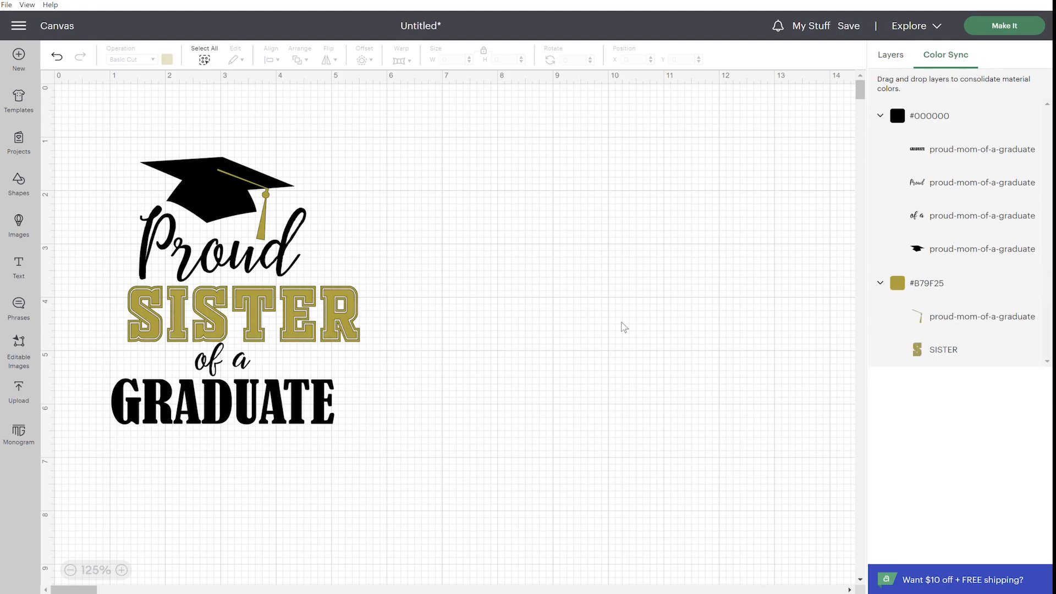
Center all pieces of the Proud Sister of a Graduate design horizontally and clear the selection
drag(425, 499, 139, 183)
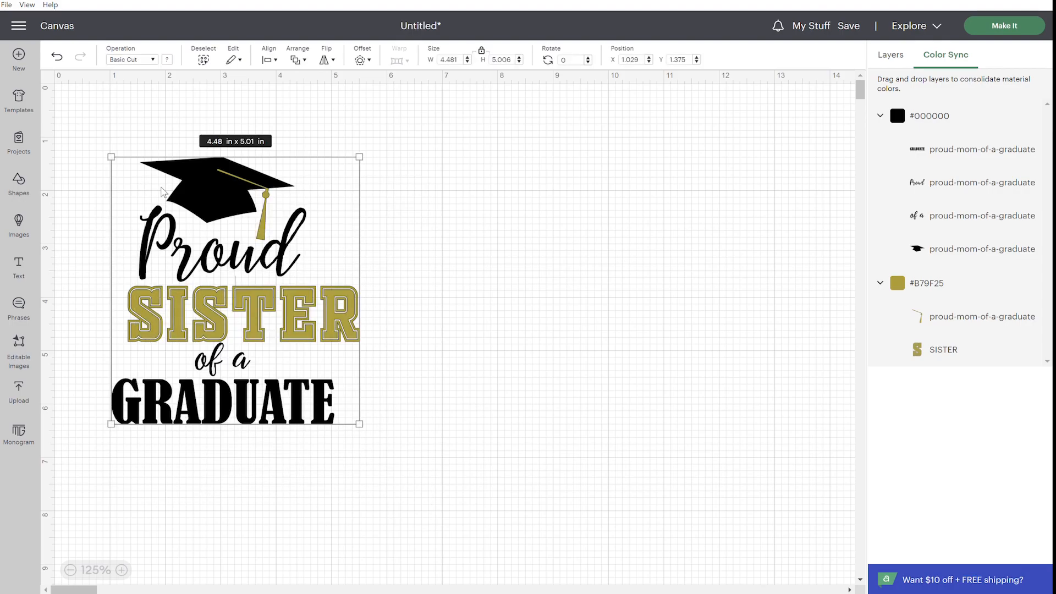
click(269, 59)
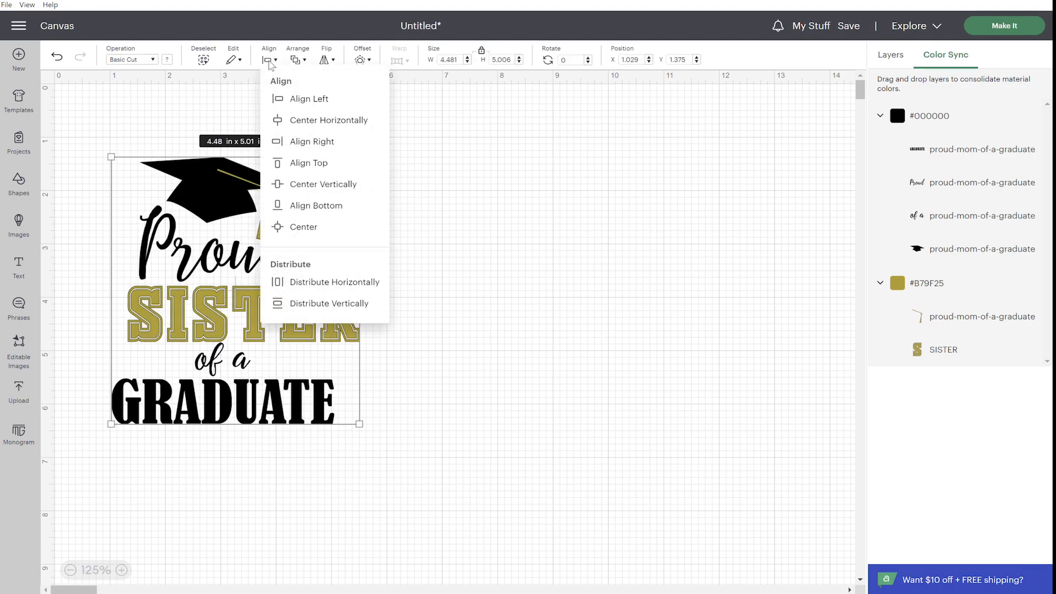
click(670, 354)
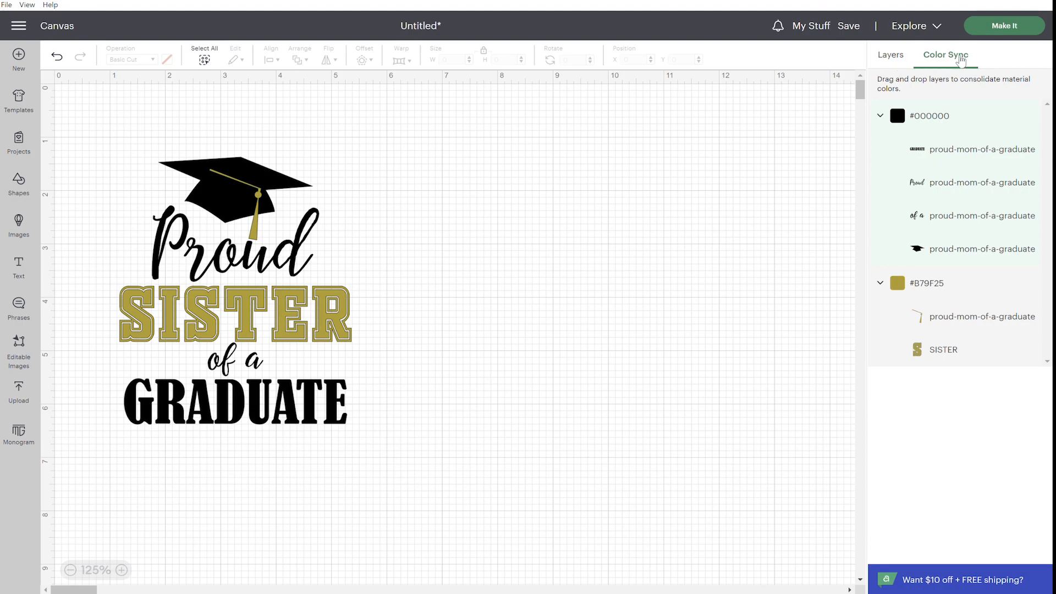
Attach the black pieces together: the cap, "Proud", "of a" and "GRADUATE"
click(906, 61)
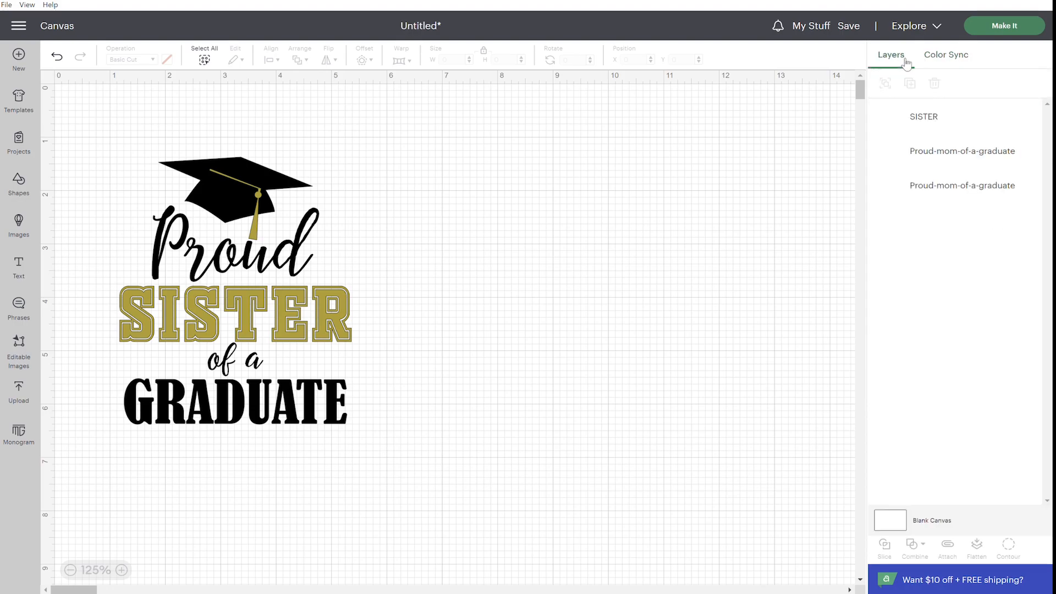
click(923, 193)
shift+click(931, 227)
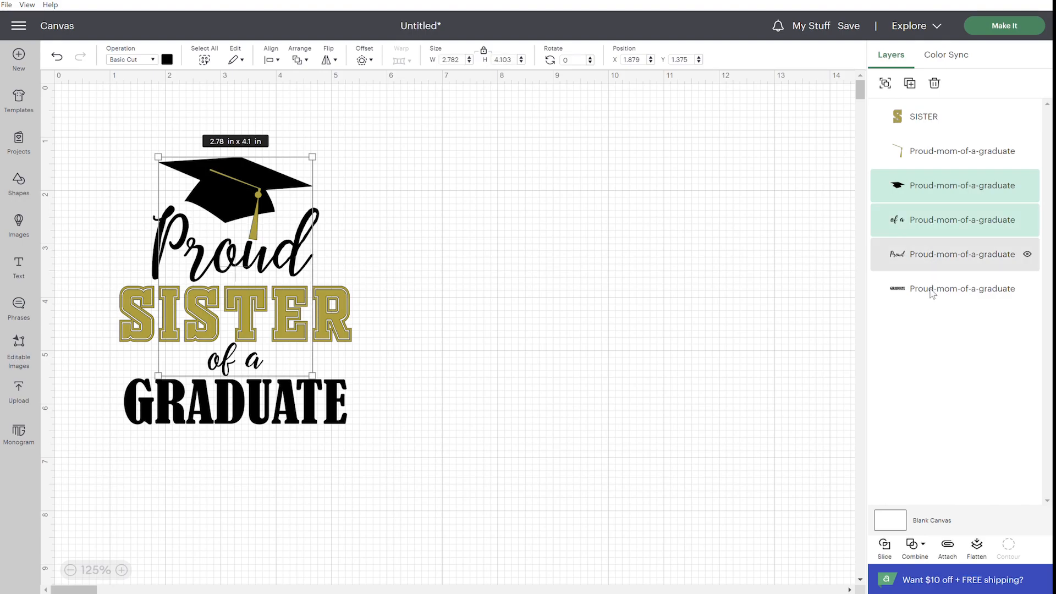
shift+click(932, 292)
click(947, 546)
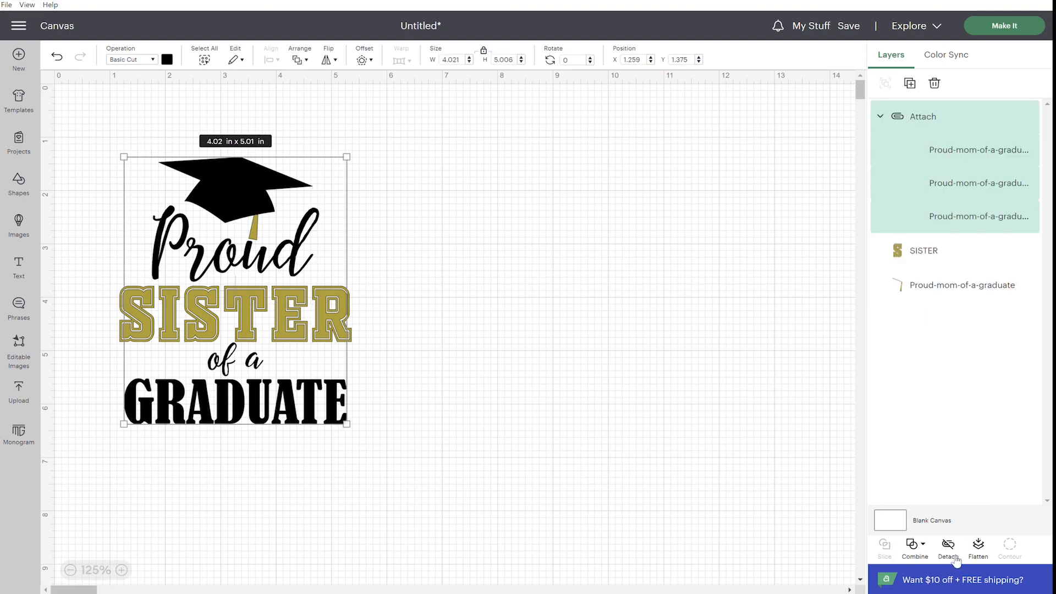
click(942, 287)
shift+click(946, 318)
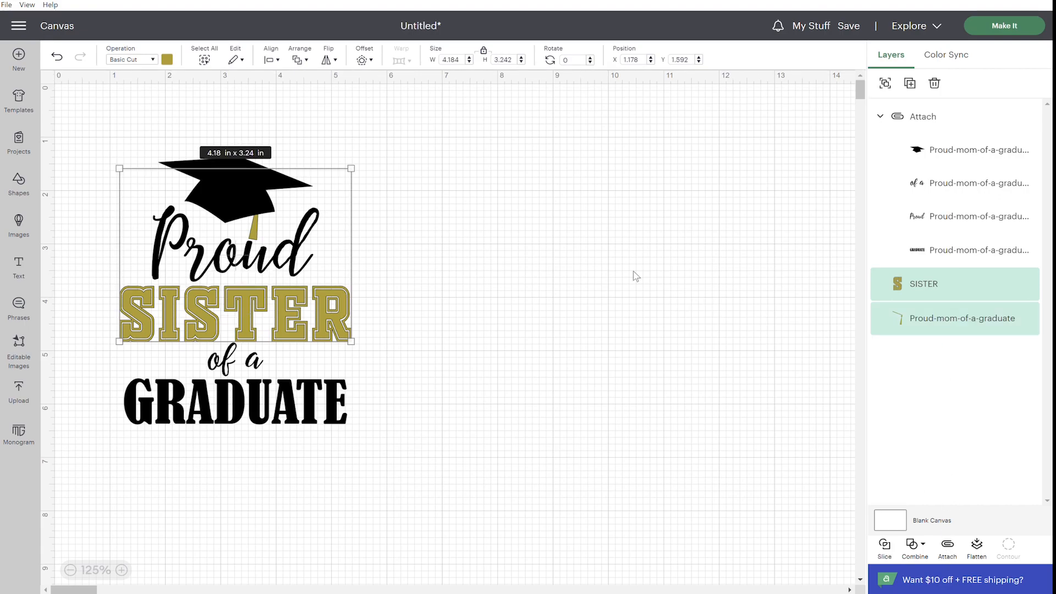
click(611, 273)
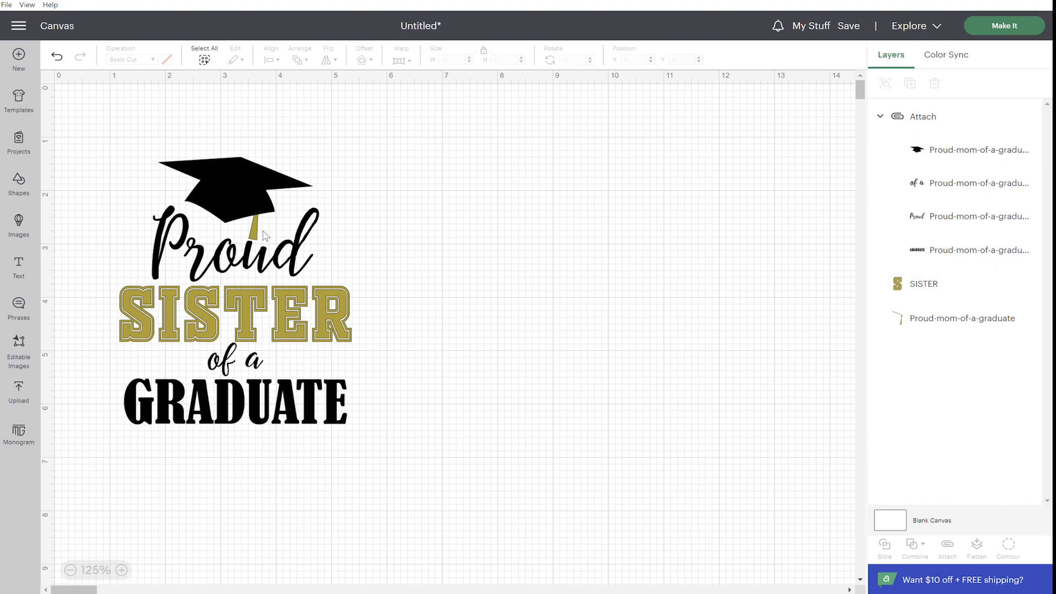
Send the attached black pieces to the back, behind the gold tassel, and clear the selection
click(938, 119)
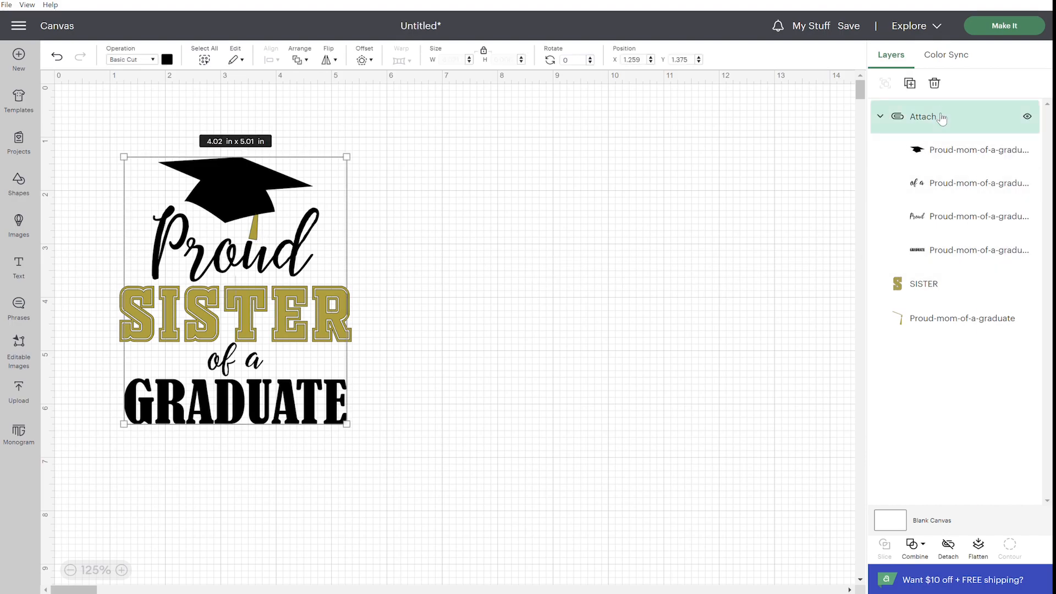
right_click(938, 120)
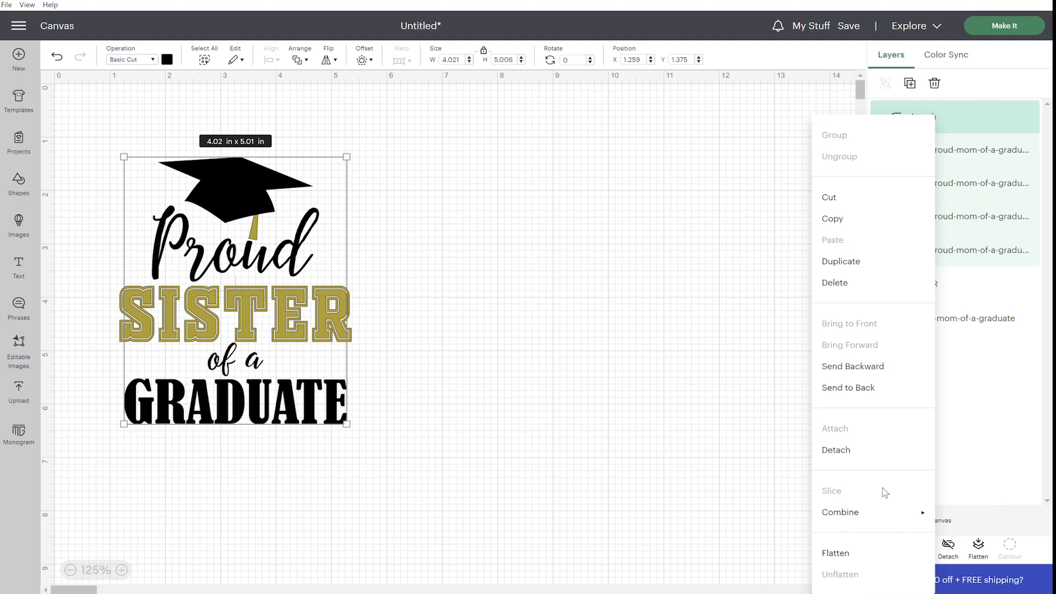
click(852, 386)
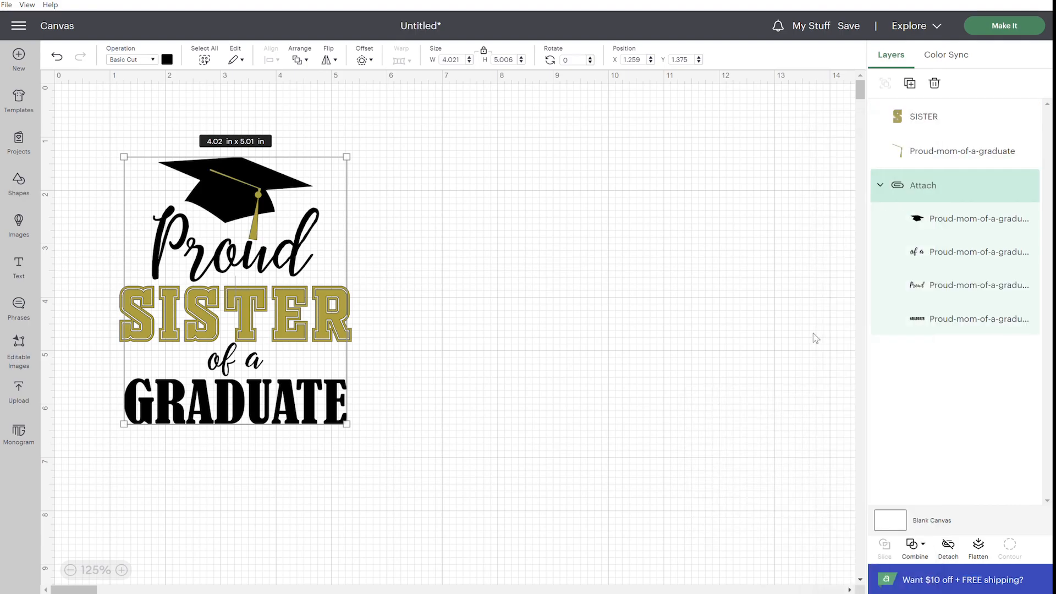
click(672, 273)
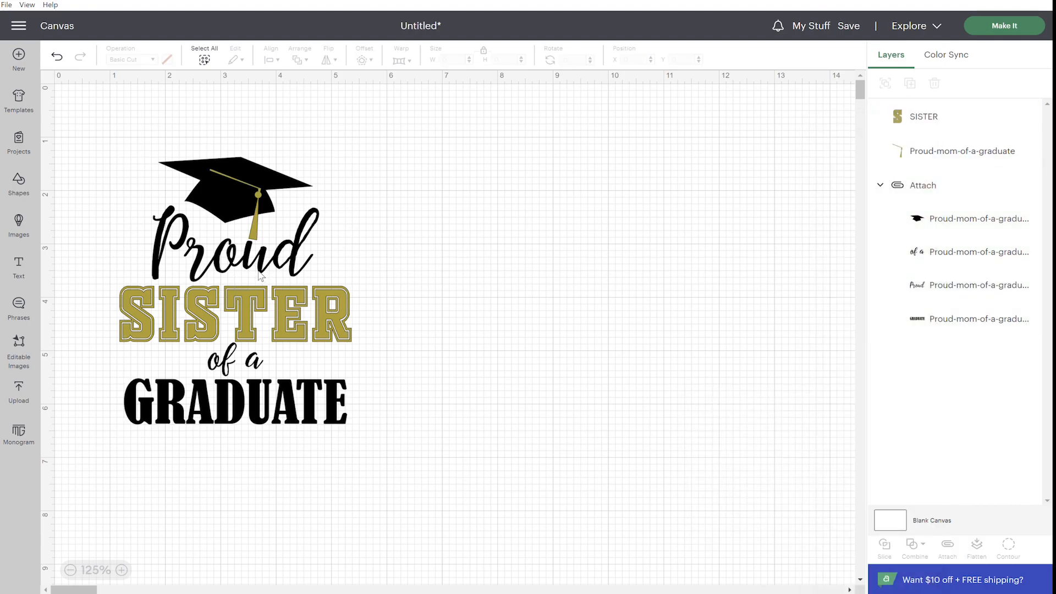
click(292, 264)
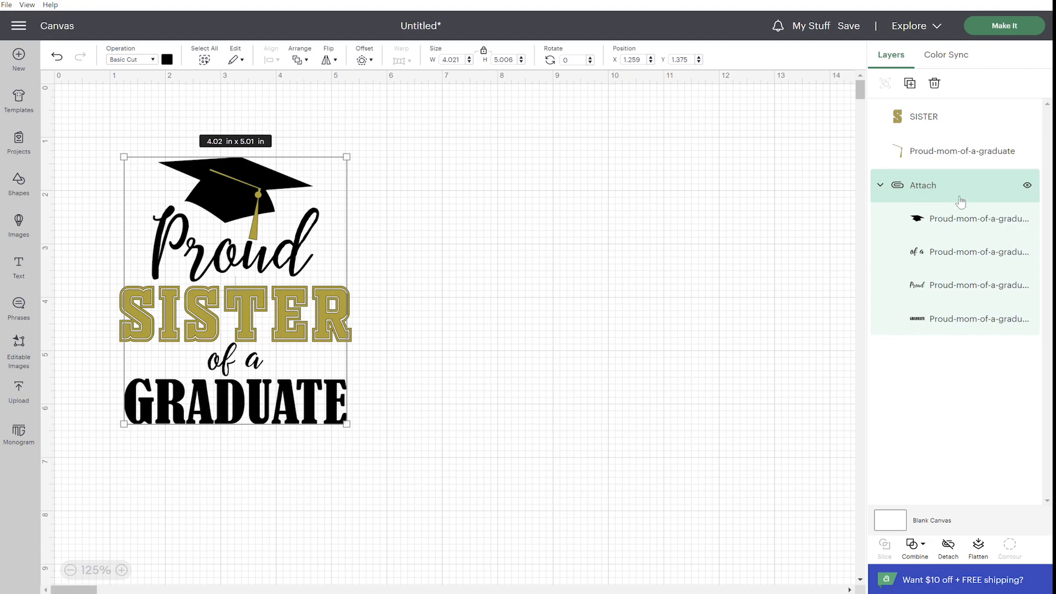
click(960, 152)
click(953, 116)
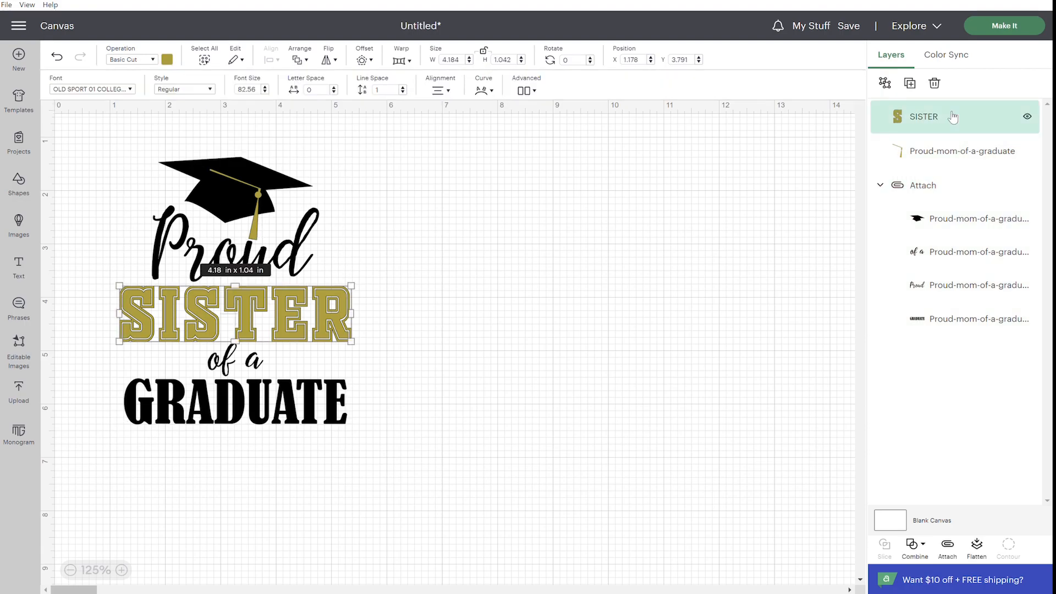
click(528, 288)
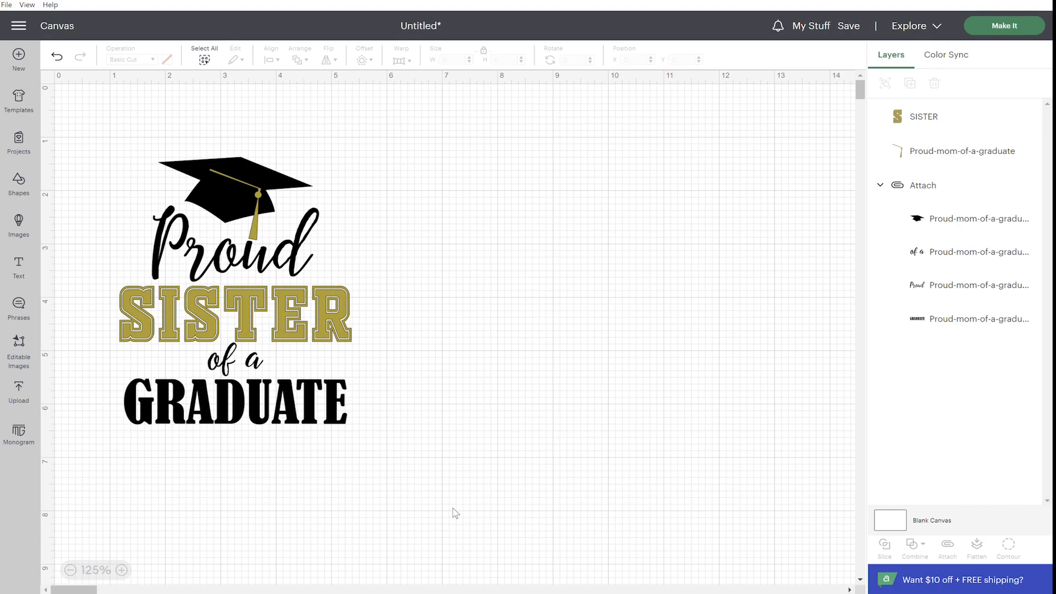
Delete the entire Proud Sister of a Graduate design from the canvas
drag(471, 499, 104, 139)
drag(163, 196, 126, 145)
key(Delete)
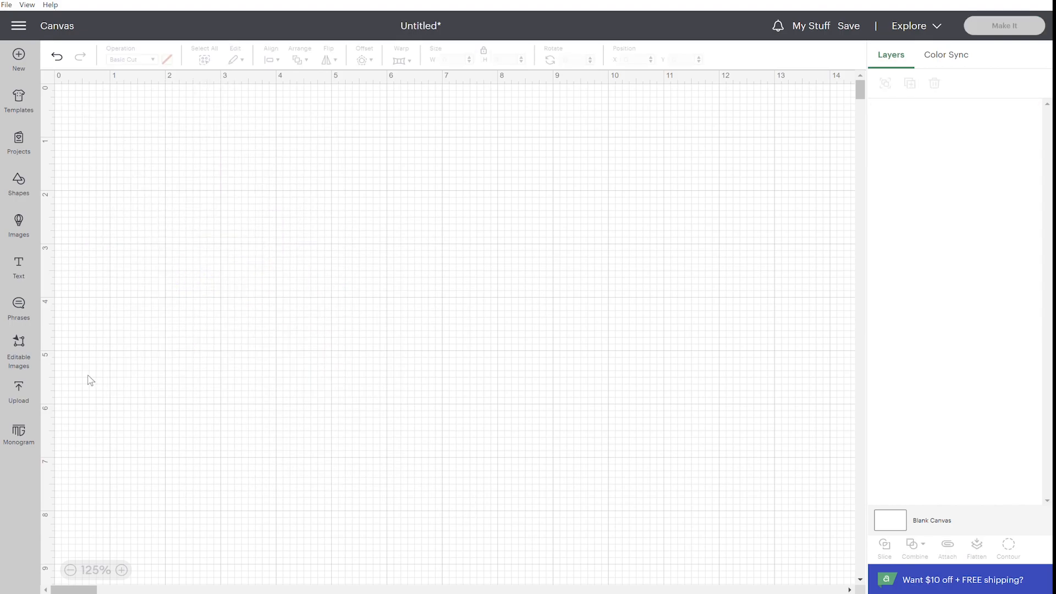
Add the uploaded green and tan Senior 2023 graduation cap design to the canvas
click(19, 392)
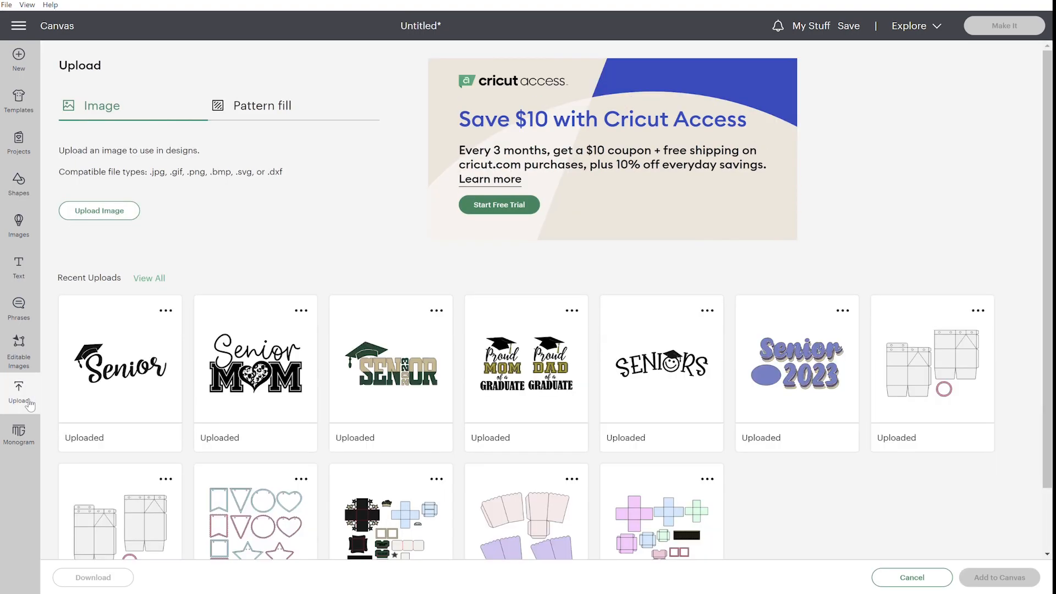
click(407, 391)
click(1013, 577)
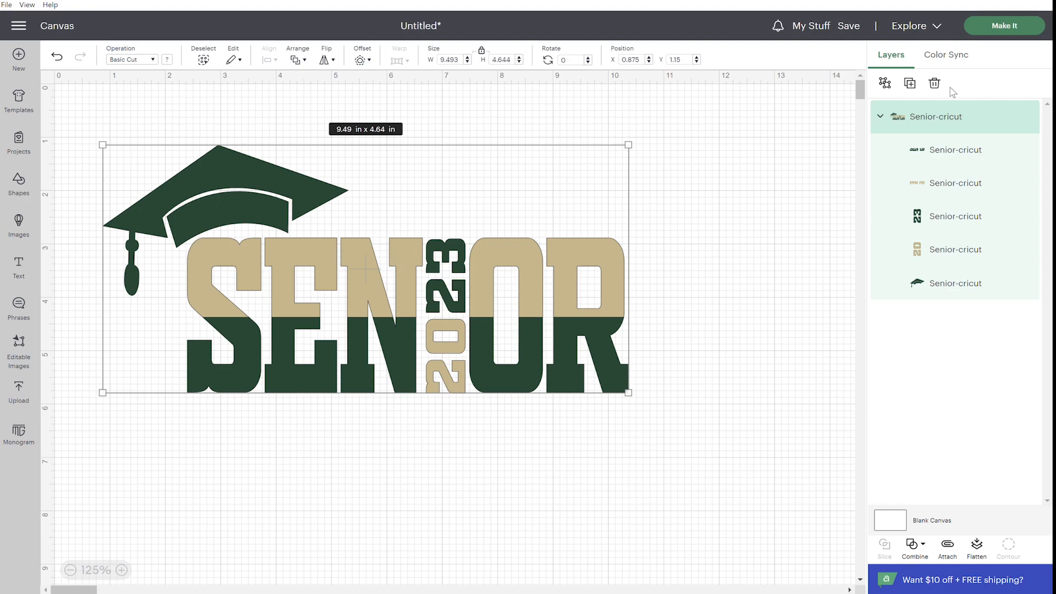
Ungroup the Senior 2023 design and delete its green "23" layer
click(886, 83)
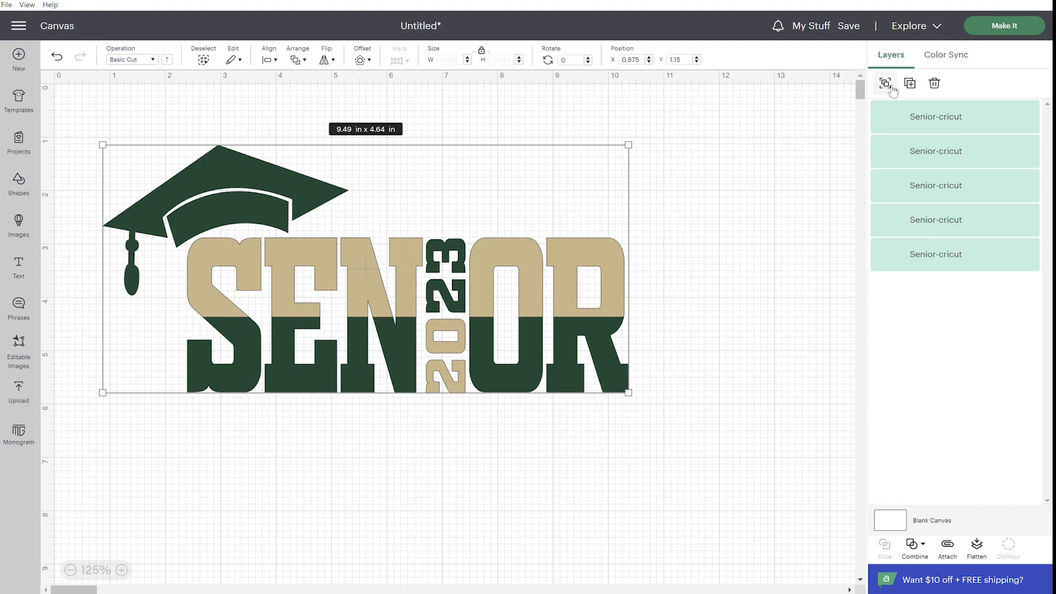
click(972, 187)
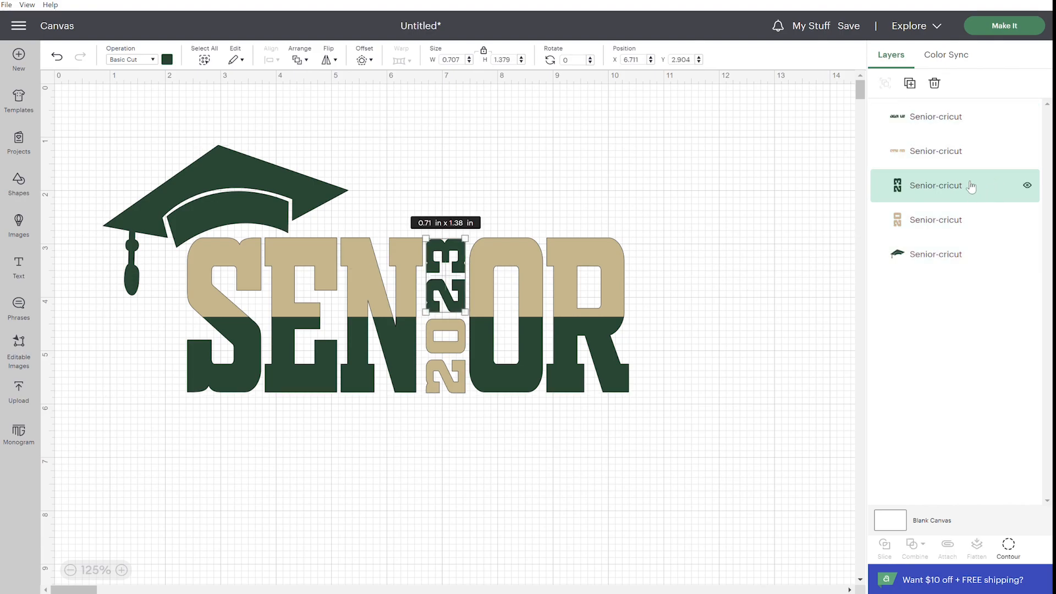
key(Delete)
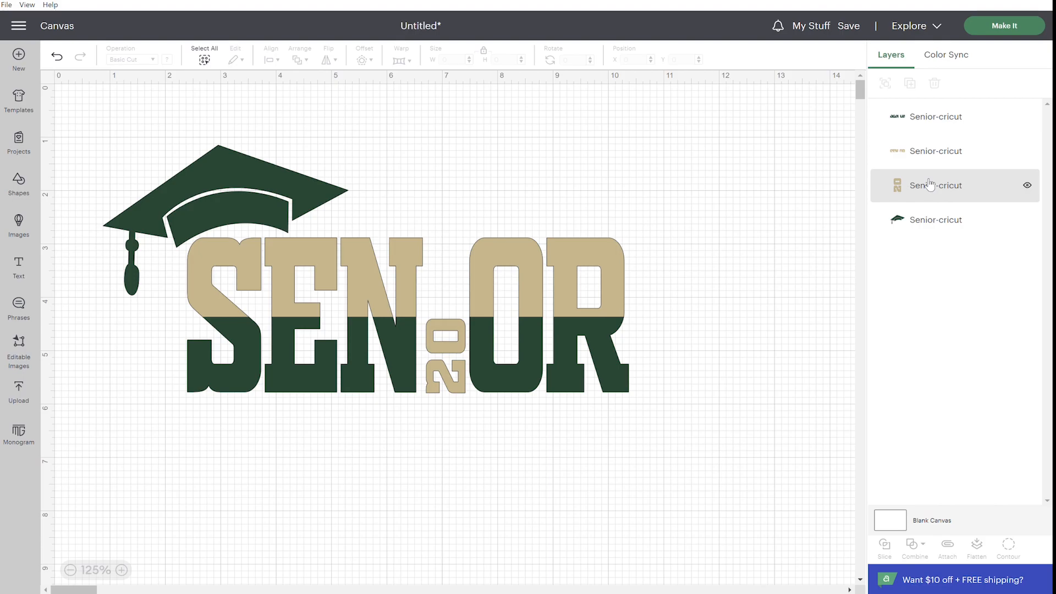
Add the text "24" in the OLD SPORT 02 ATHLETIC font
click(25, 269)
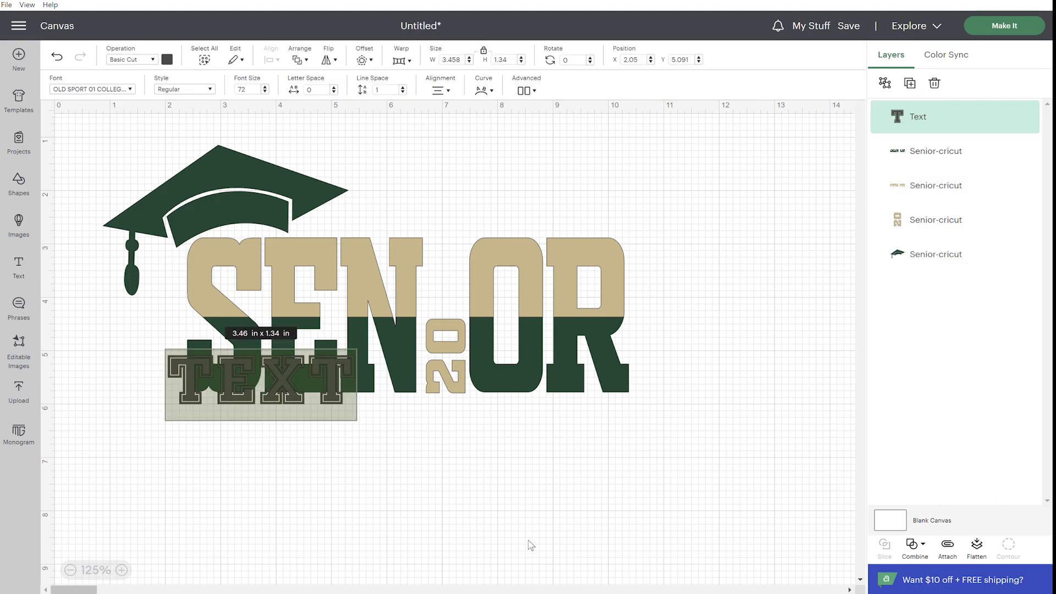
text(24)
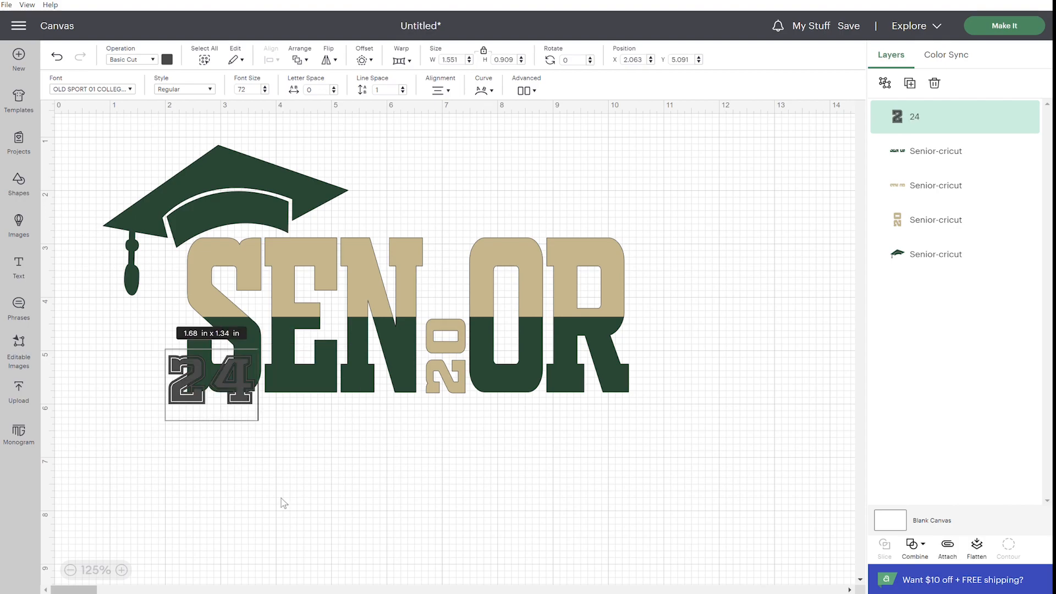
click(133, 91)
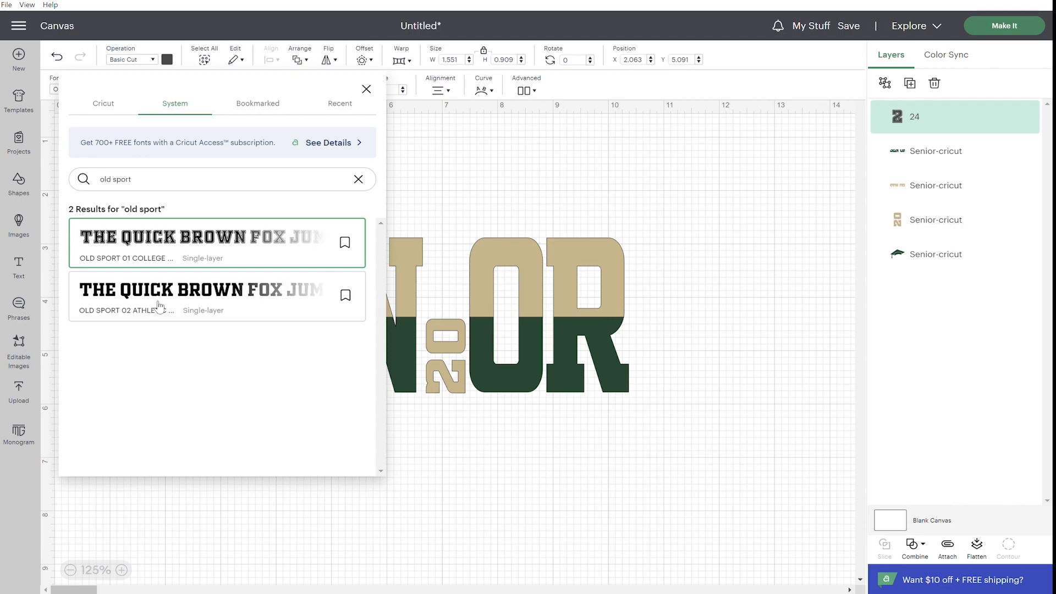
click(163, 292)
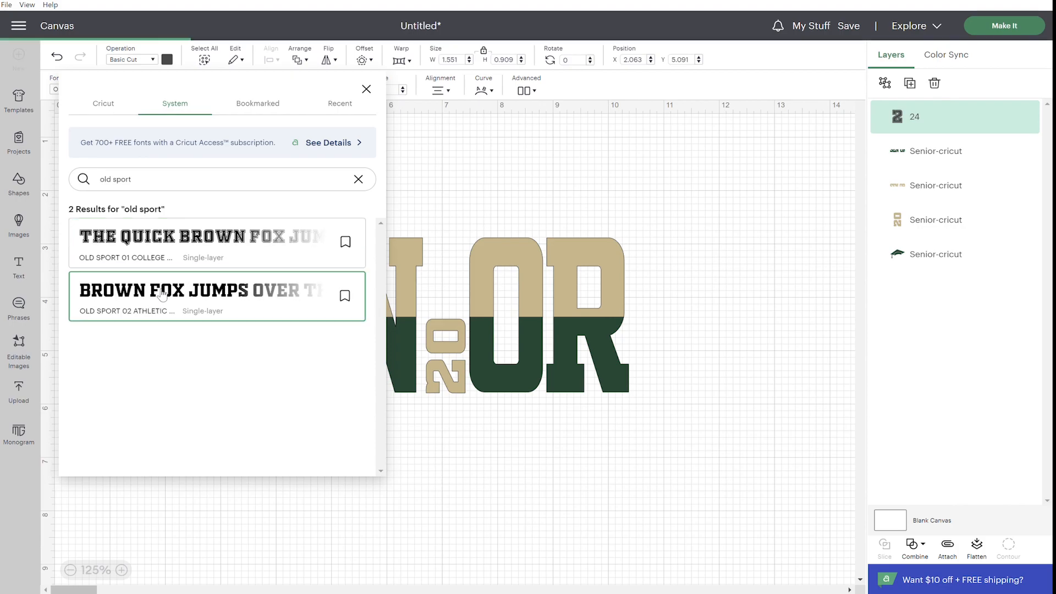
click(645, 472)
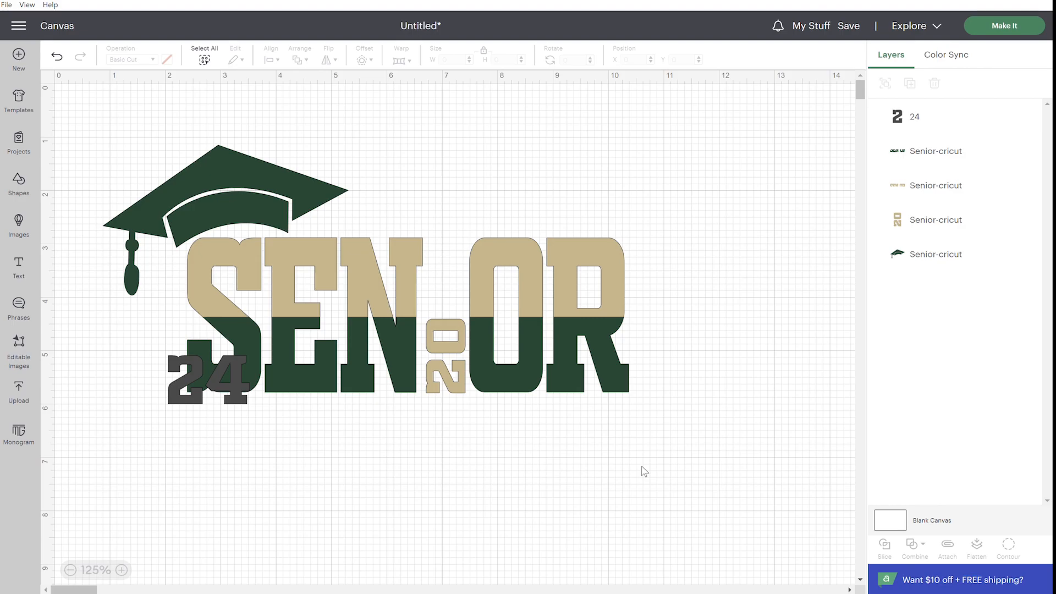
Move the "24" just below the SENIOR lettering and rotate it to 270° so it reads vertically
drag(246, 410, 309, 449)
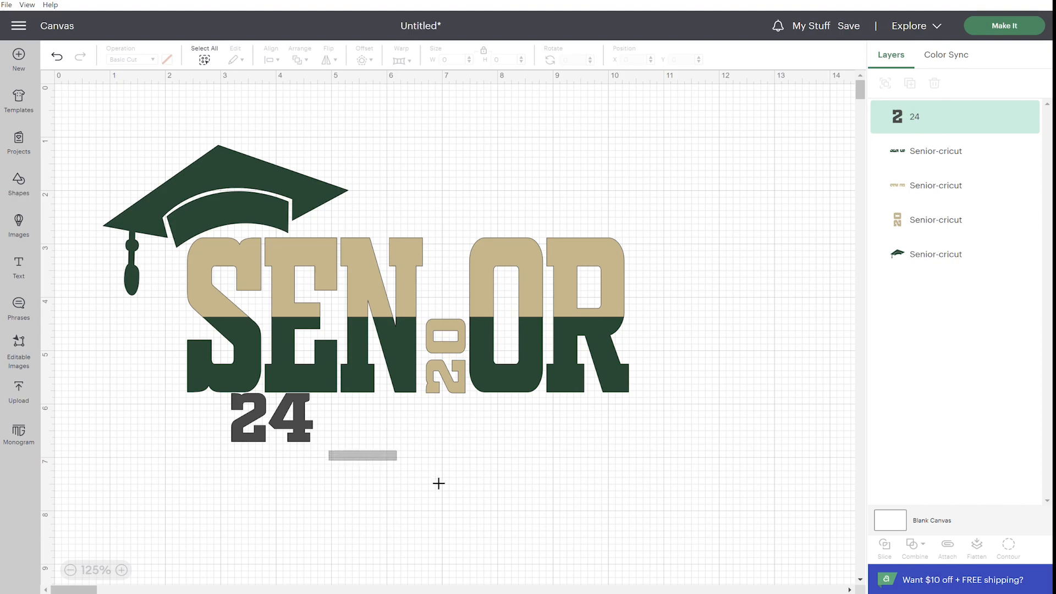
click(305, 433)
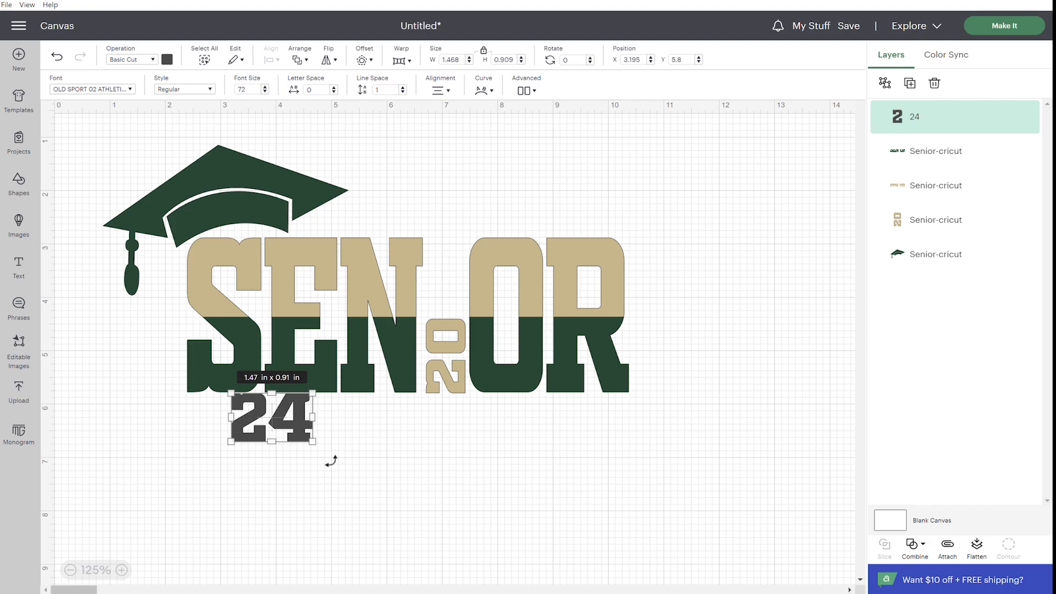
drag(332, 461, 329, 403)
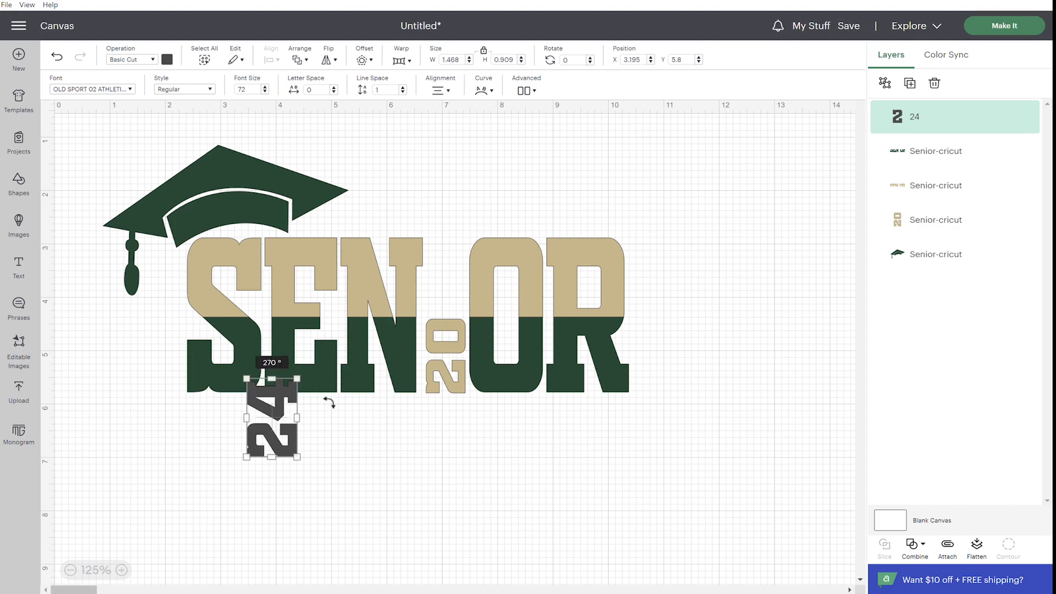
click(377, 481)
Place the "24" over the tan "20" and, with proportions unlocked, resize it to match, about 1.48 in by 0.75 in
drag(284, 451, 458, 393)
click(487, 51)
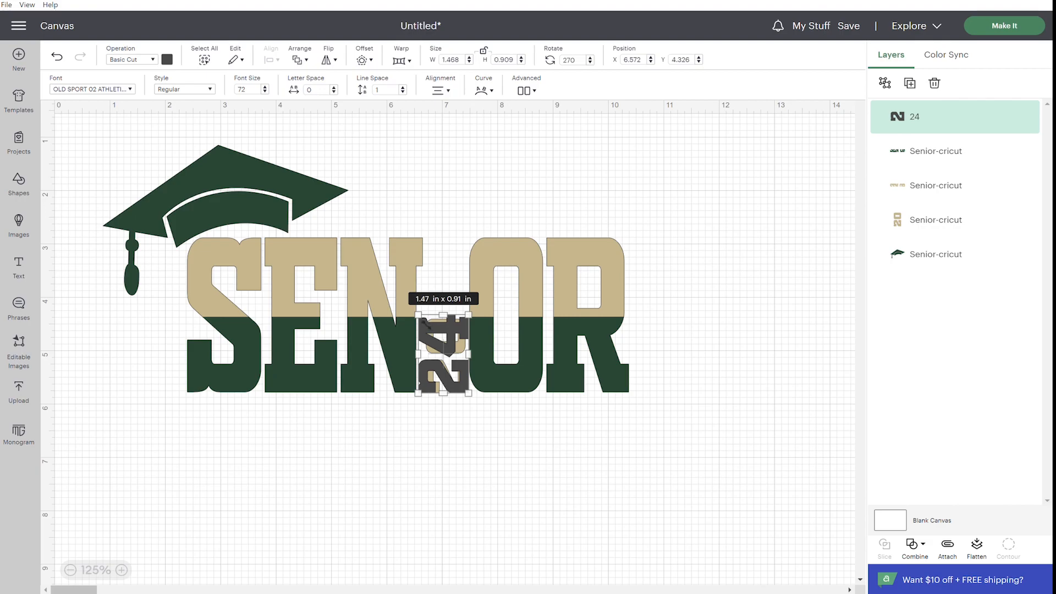
mouse_move(419, 317)
mouse_down()
mouse_move(433, 318)
mouse_move(424, 314)
mouse_up()
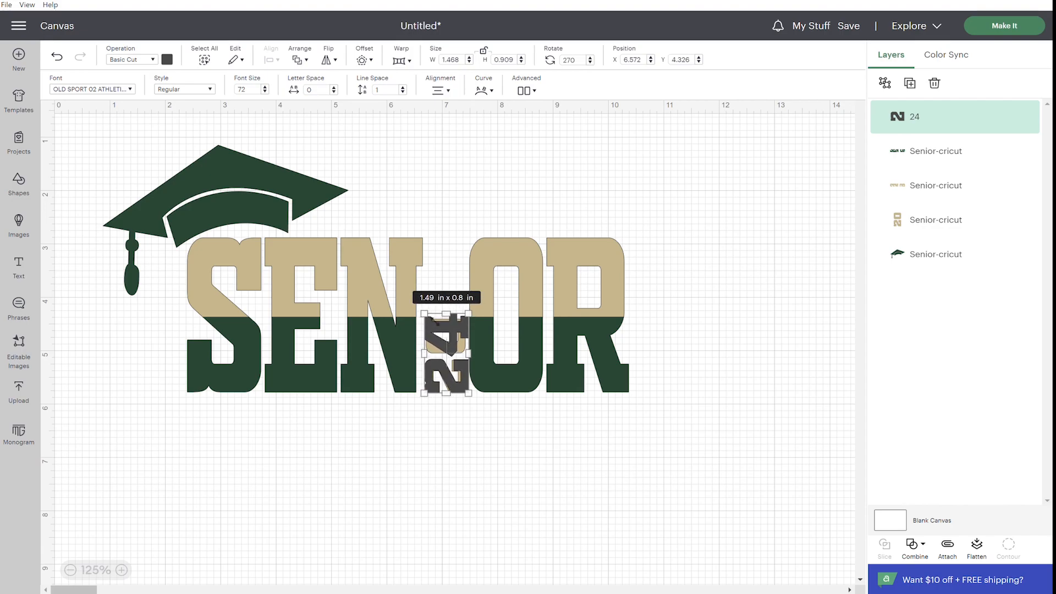
drag(470, 394, 476, 400)
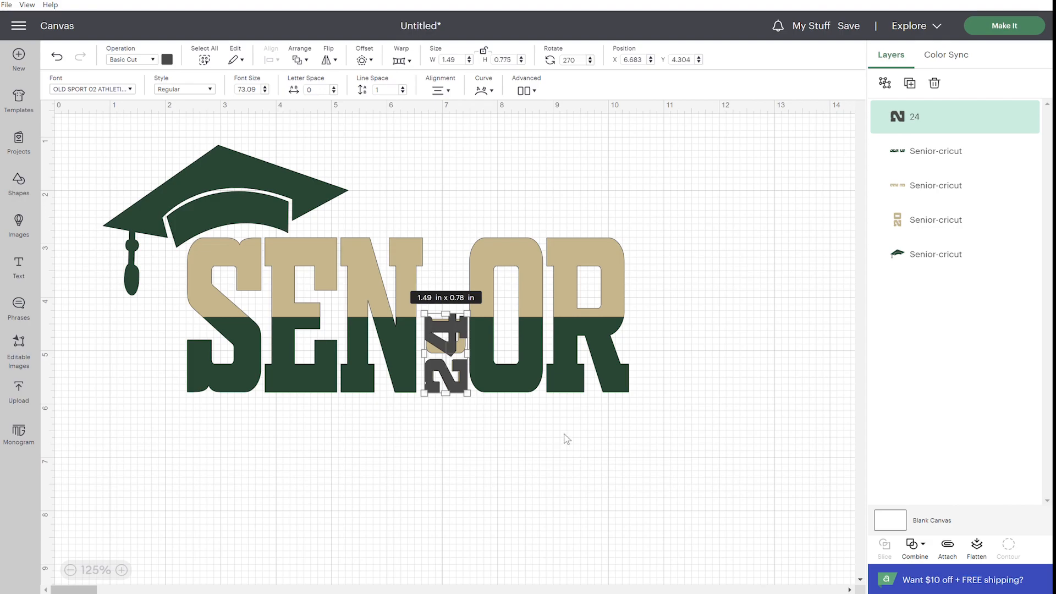
drag(477, 403, 471, 397)
key(Up)
key(Up)
key(Up)
key(Up)
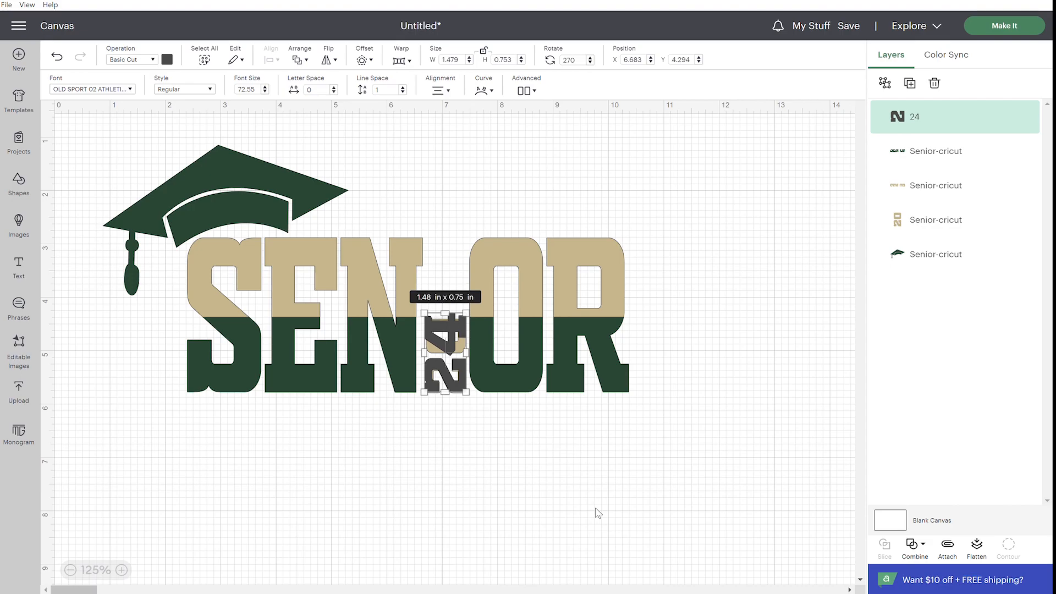
Move the "24" directly above the "20" between the N and O, at about X 6.683, Y 2.851
drag(460, 339, 451, 266)
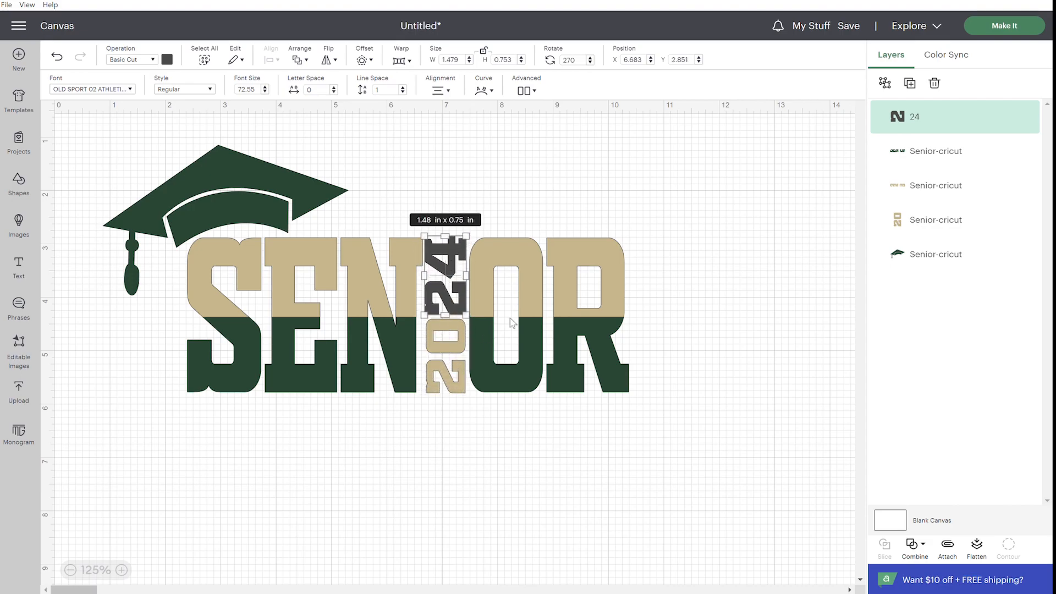
click(680, 366)
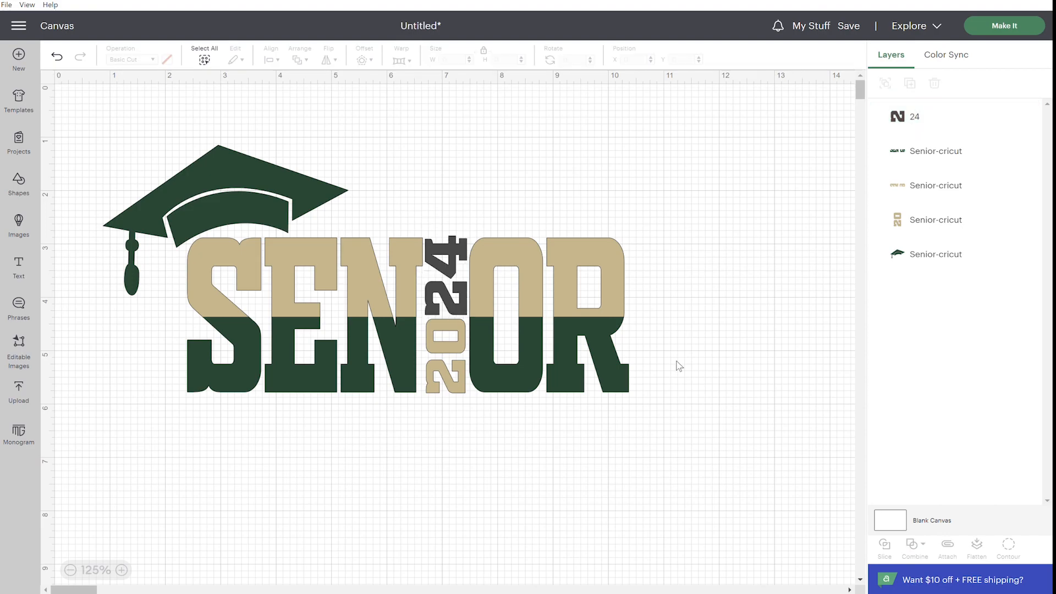
click(444, 305)
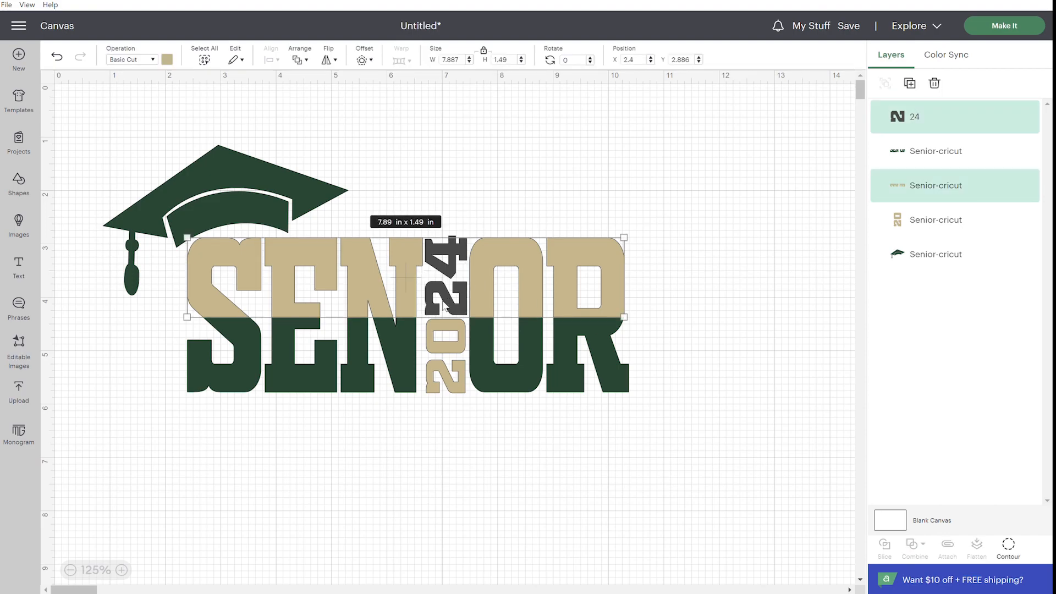
click(979, 117)
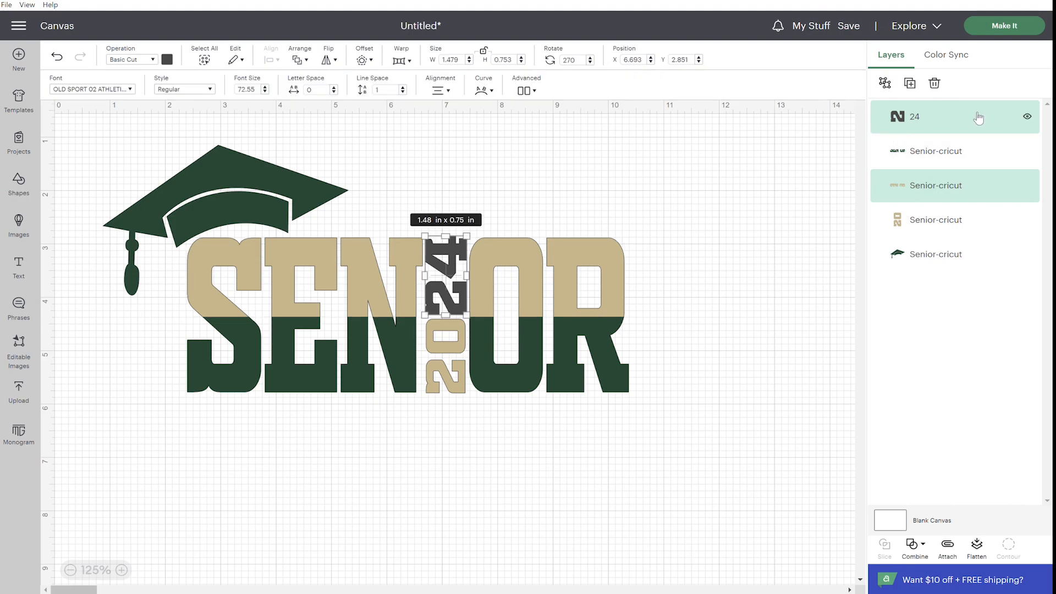
key(Left)
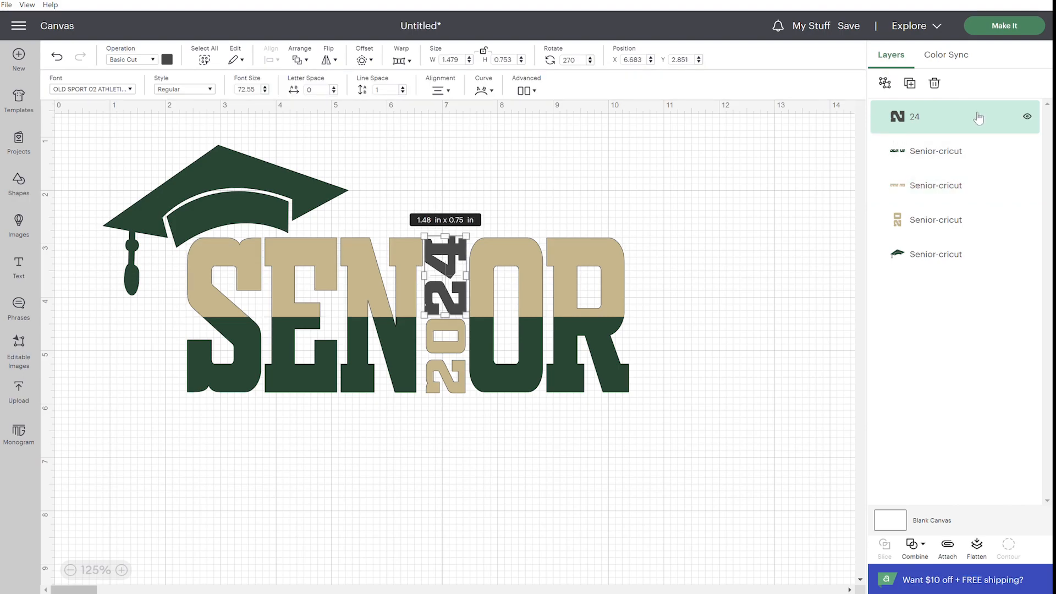
Recolor the "24" to the design's green, #144734, using Color Sync
click(955, 53)
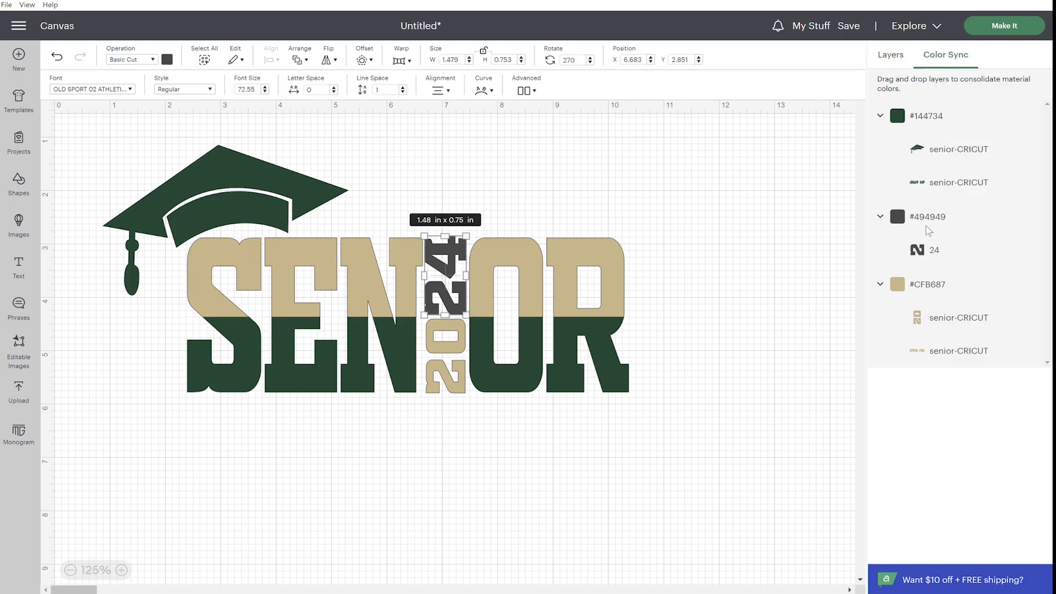
drag(930, 221, 933, 154)
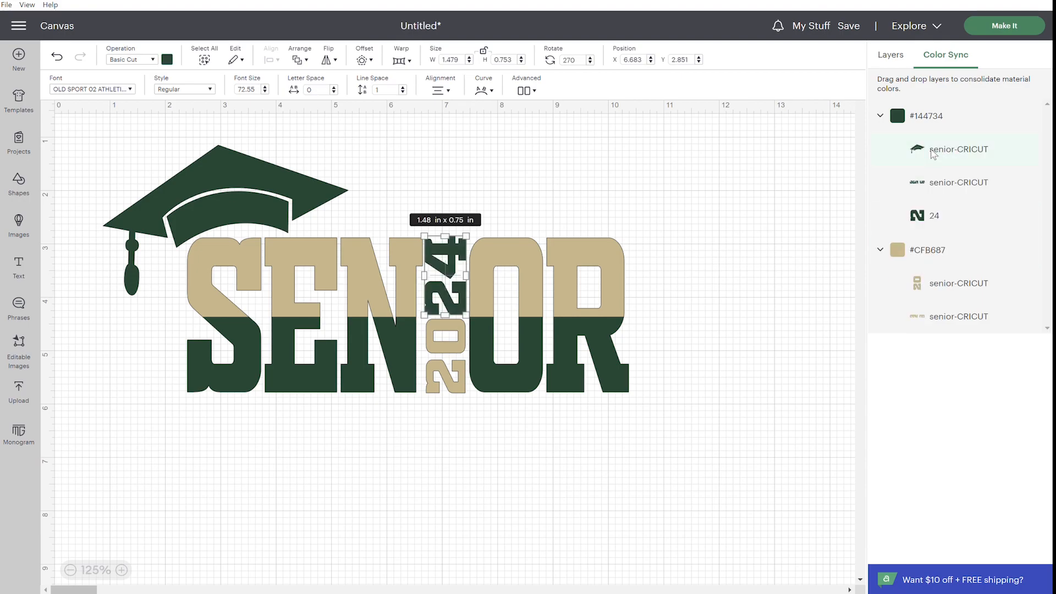
click(698, 162)
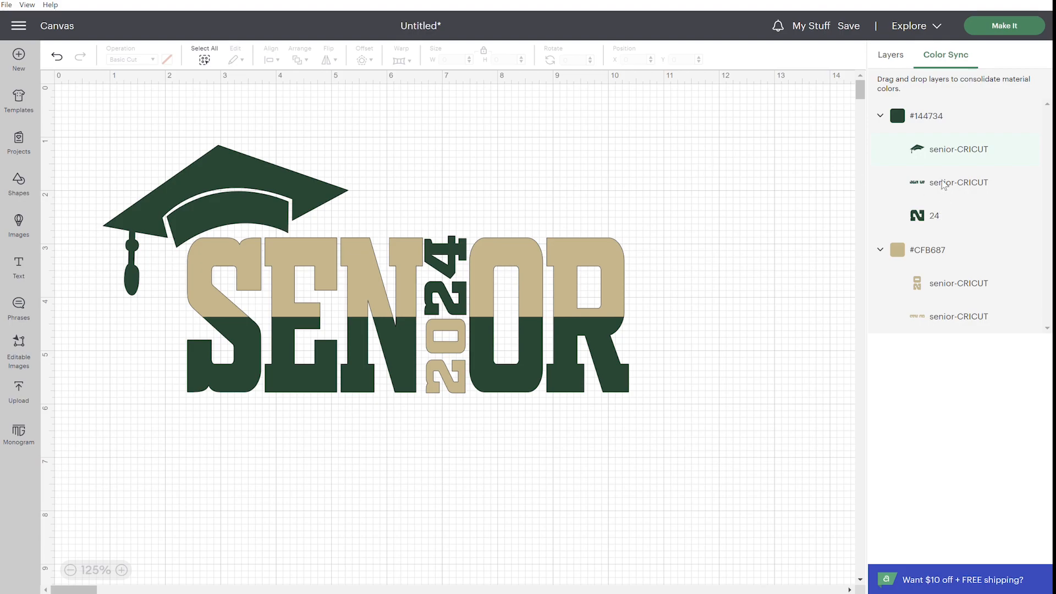
Fine-tune the "24" above the tan "20" to about 1.5 in by 0.73 in, at about X 6.698, Y 2.837
click(894, 54)
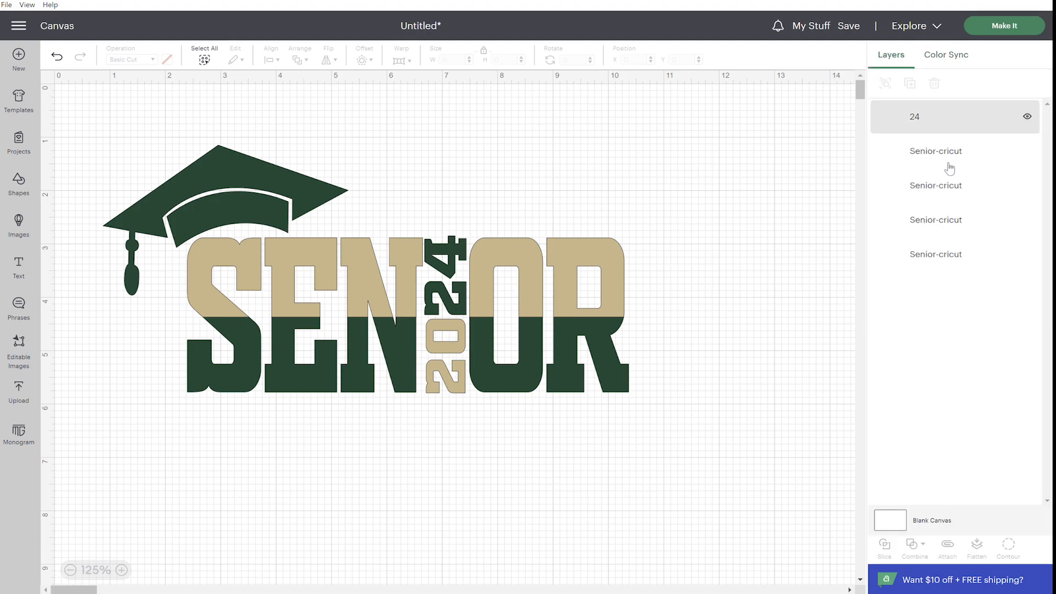
click(951, 120)
drag(477, 246, 476, 245)
click(470, 243)
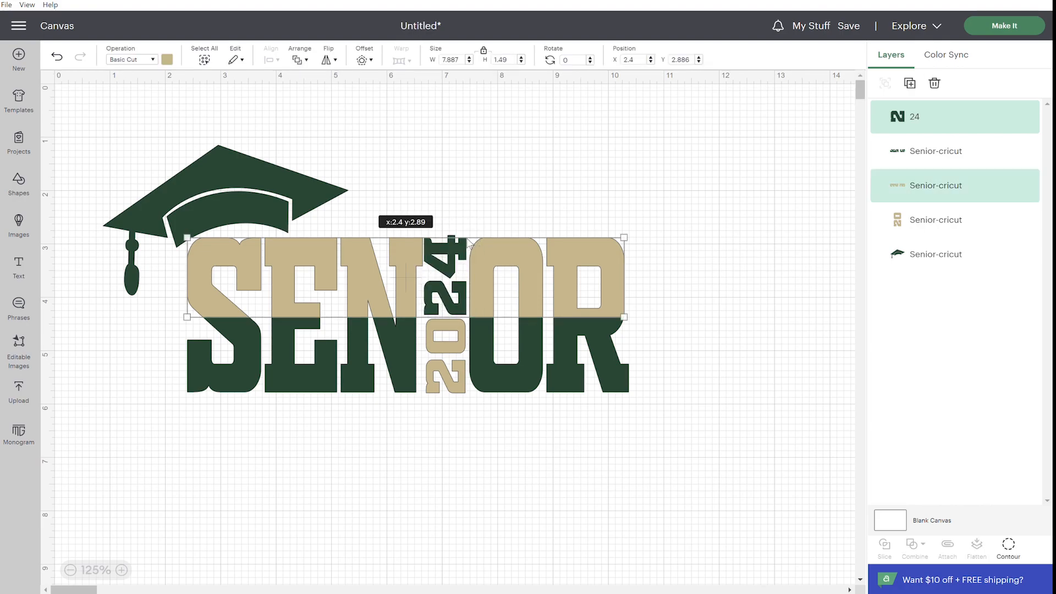
click(752, 549)
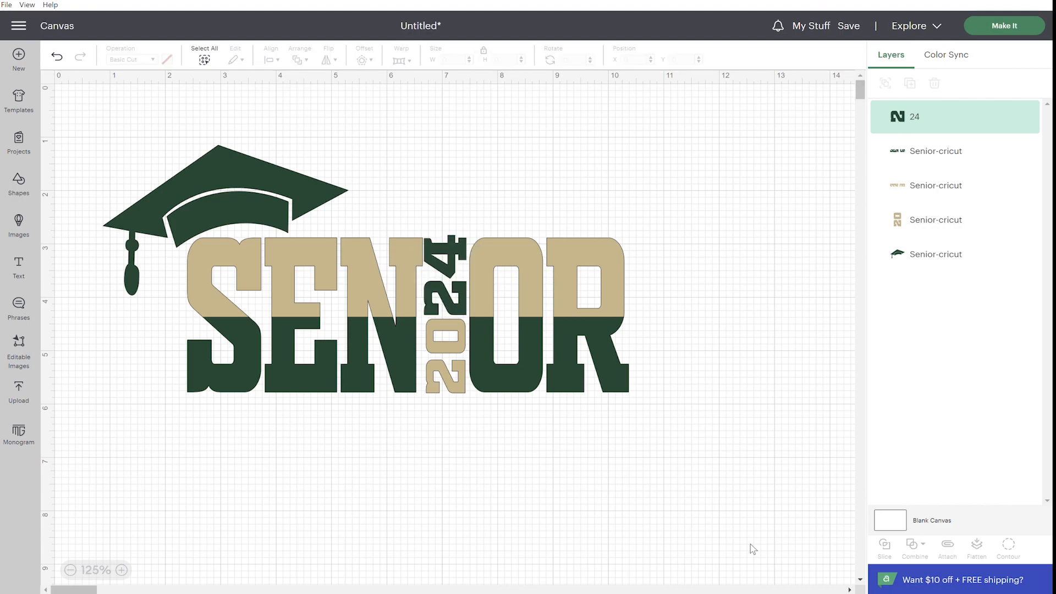
click(606, 556)
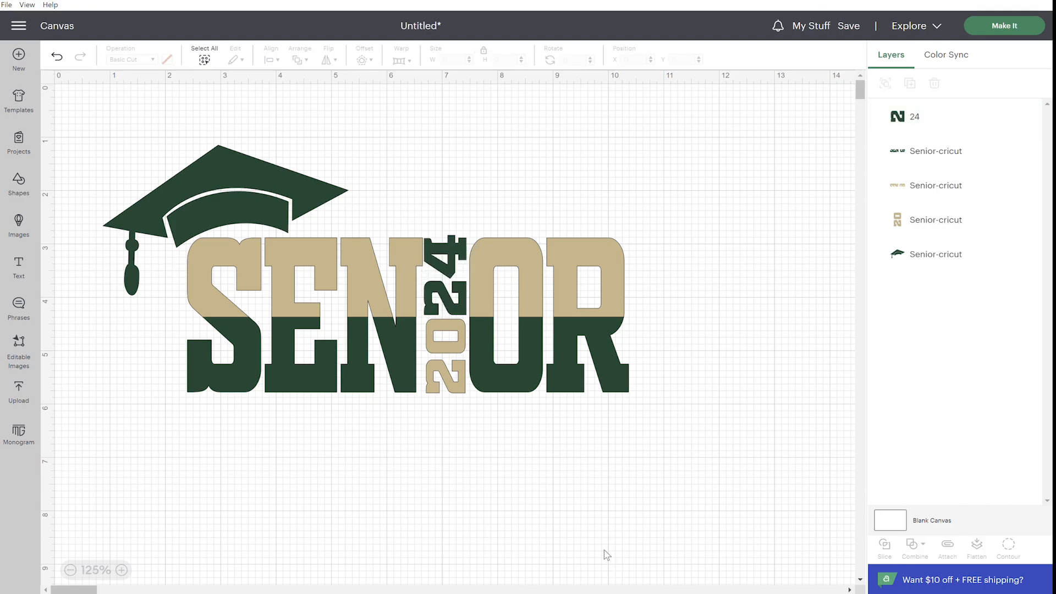
click(123, 571)
click(122, 571)
click(122, 571)
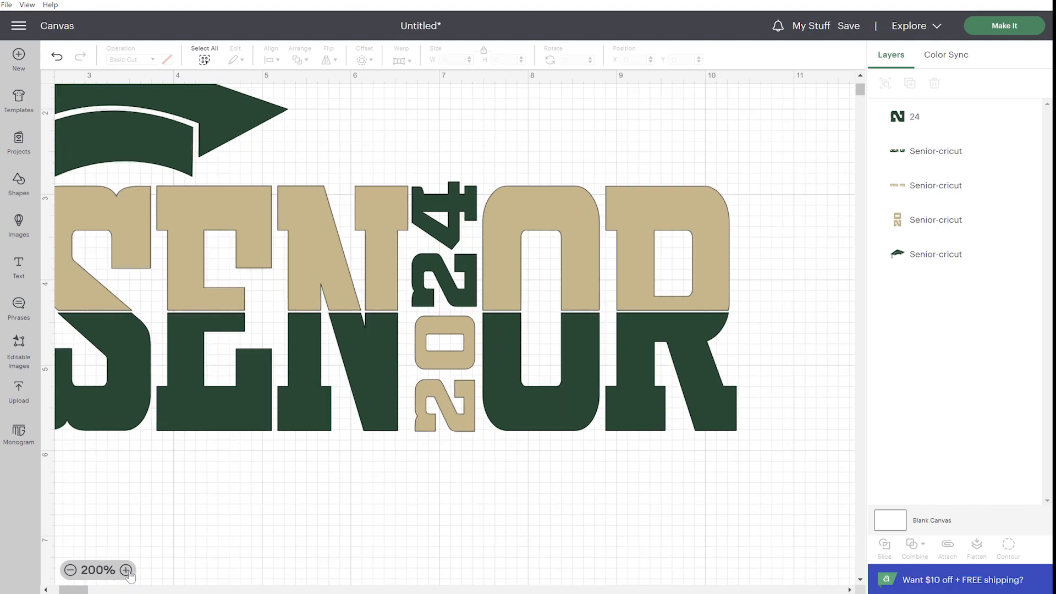
click(126, 570)
click(459, 170)
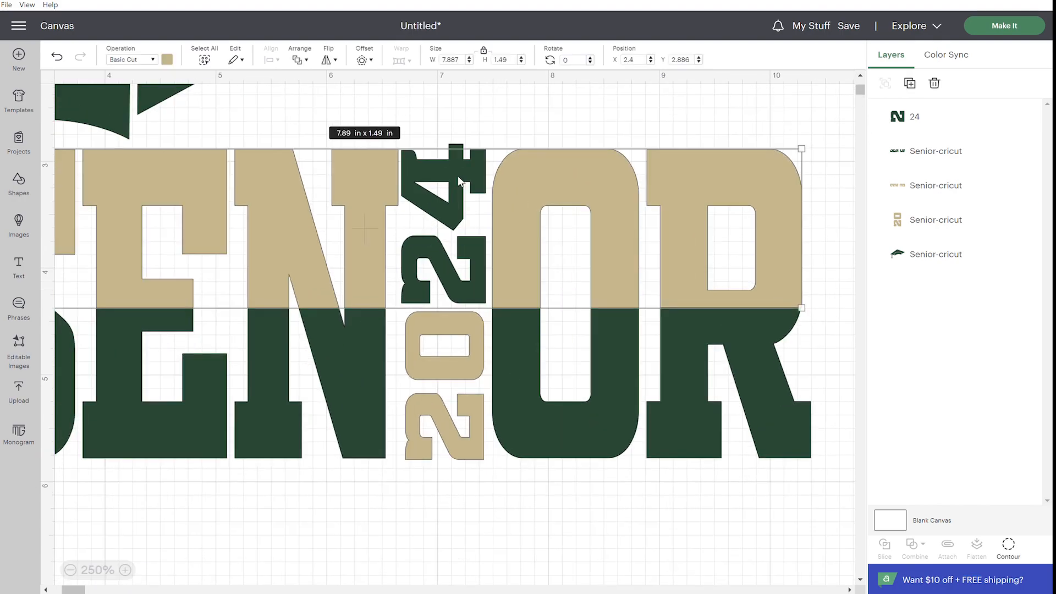
click(926, 117)
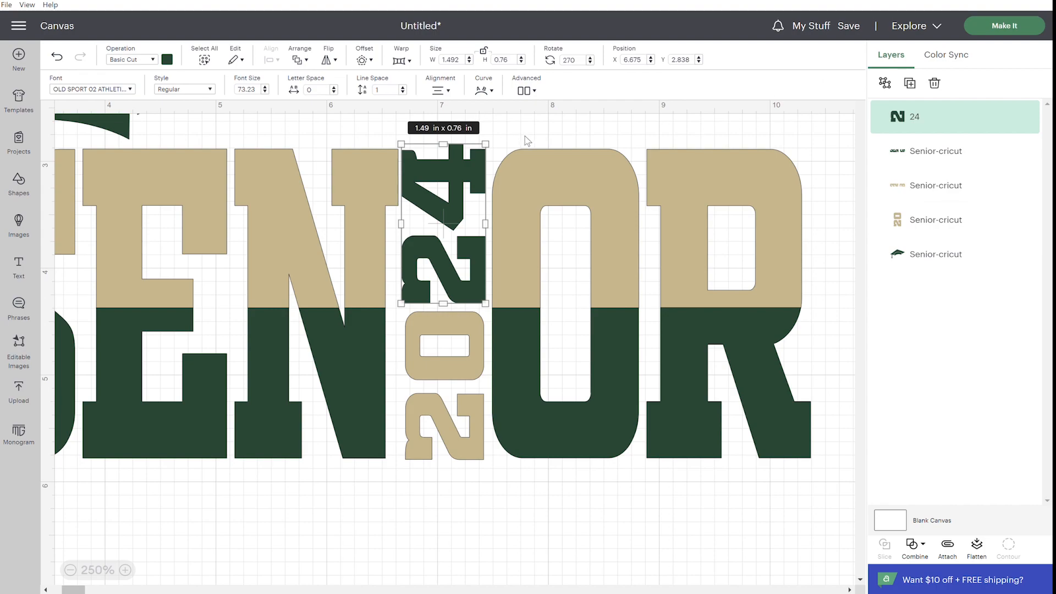
drag(403, 146, 409, 145)
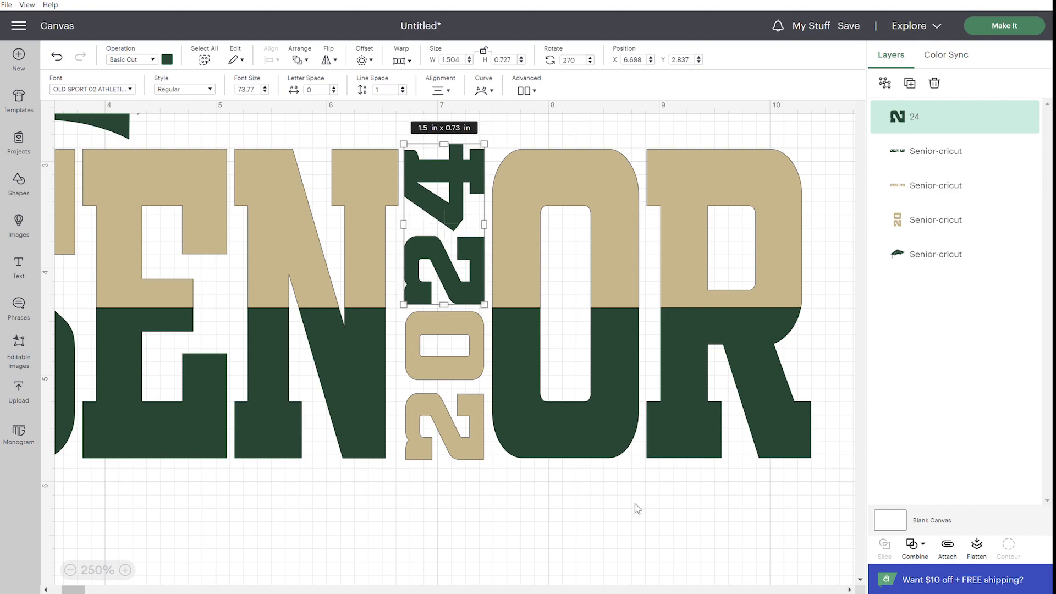
click(642, 522)
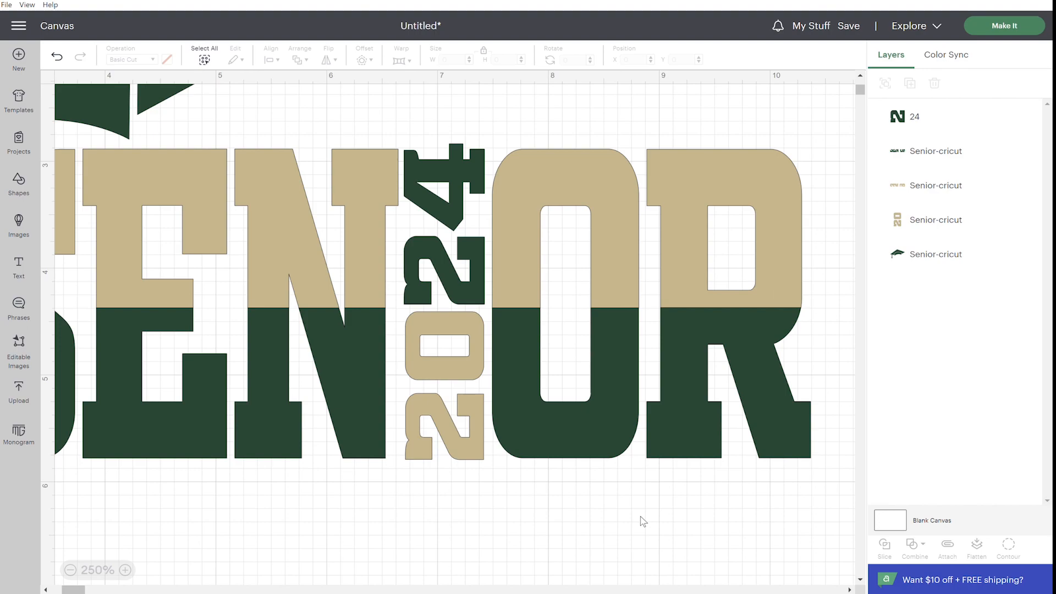
Attach the tan upper SENIOR lettering and the tan "20" to each other
click(937, 193)
shift+click(937, 221)
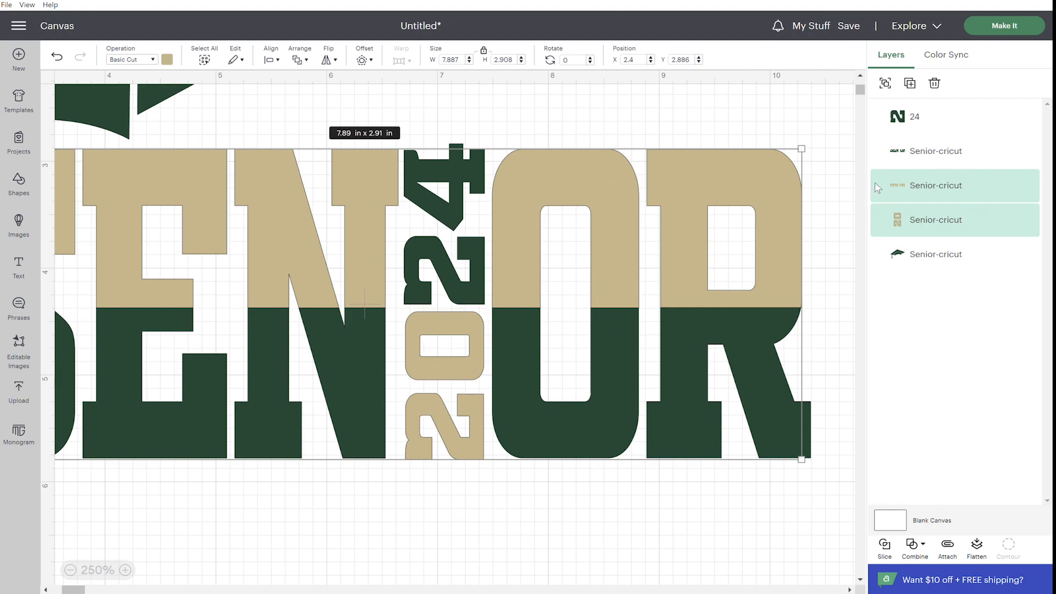
click(947, 546)
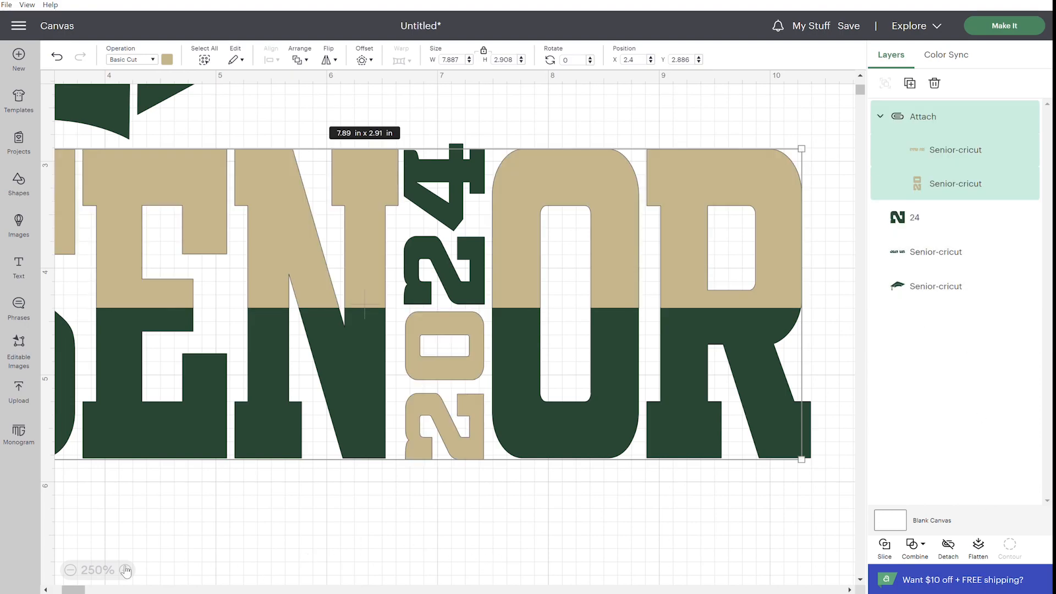
Attach the green graduation cap, the green lower SENIOR lettering and the green "24" together
click(72, 571)
click(70, 571)
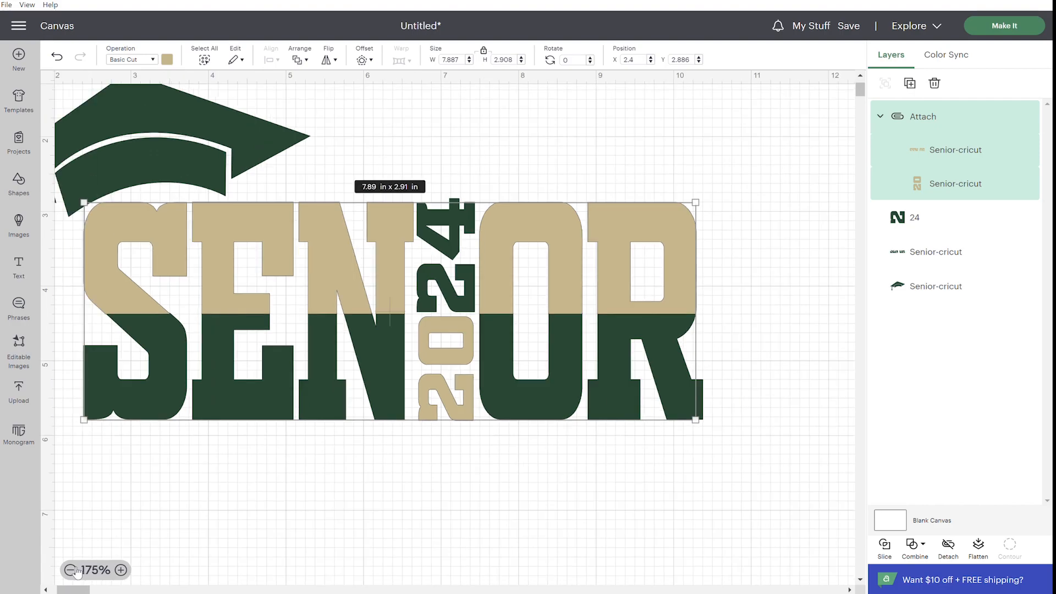
click(71, 570)
click(946, 287)
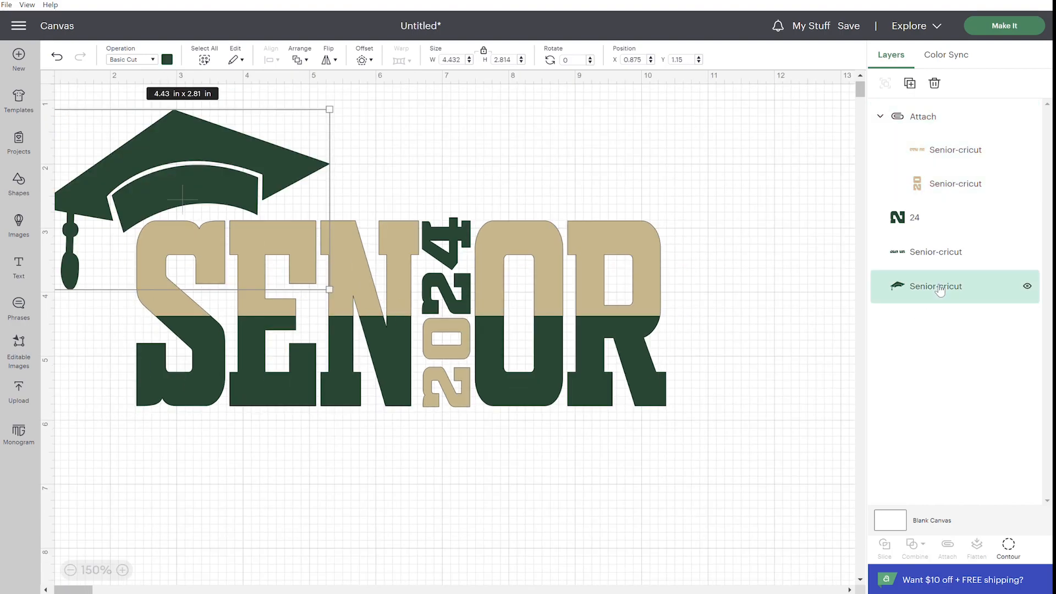
shift+click(943, 256)
shift+click(936, 227)
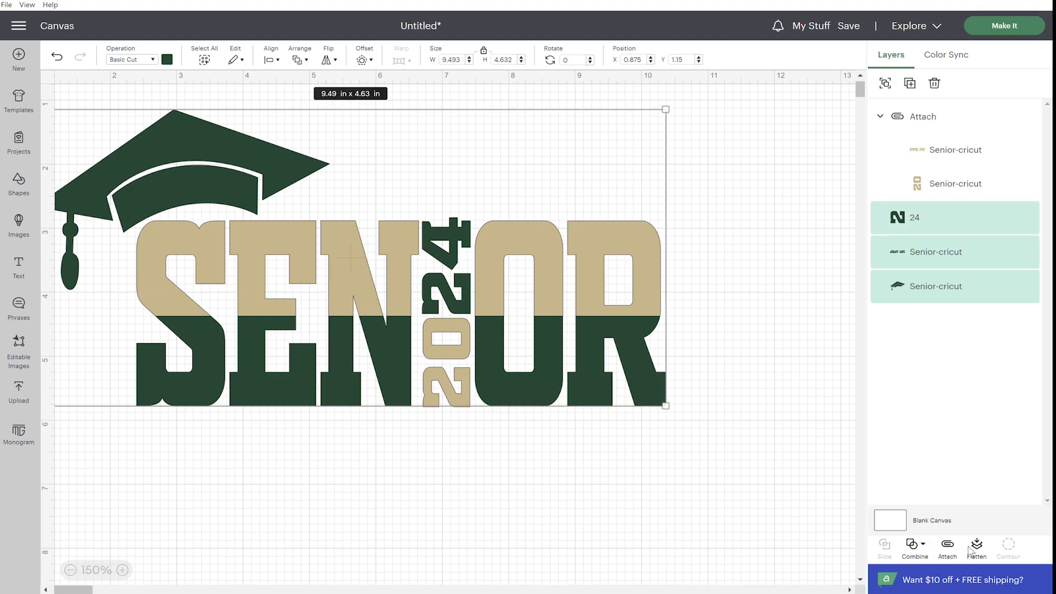
click(948, 548)
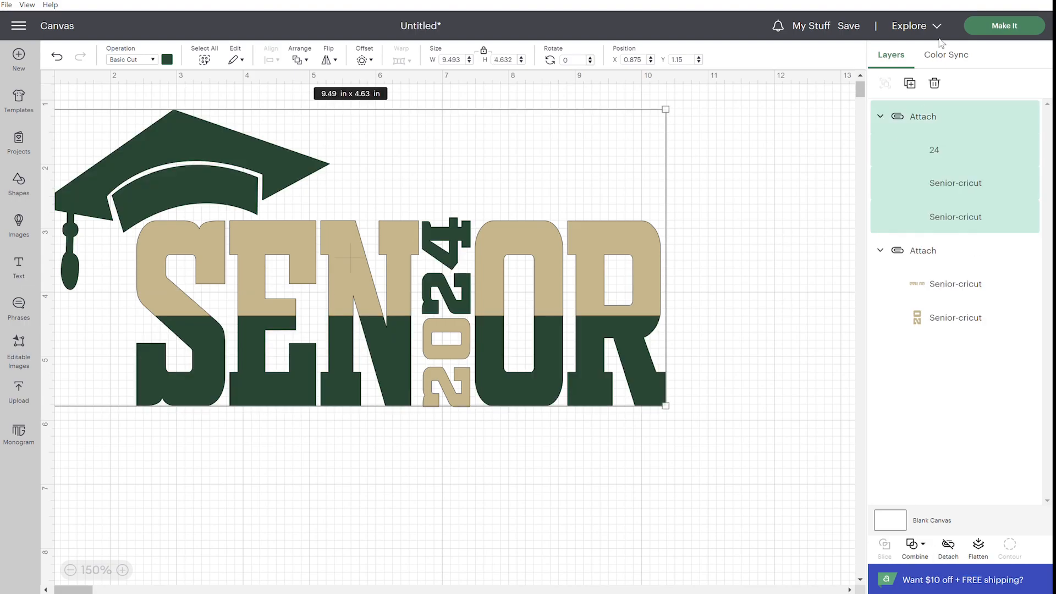
Preview how the tan and green pieces are laid out on their cutting mats, and return to the canvas
click(1033, 36)
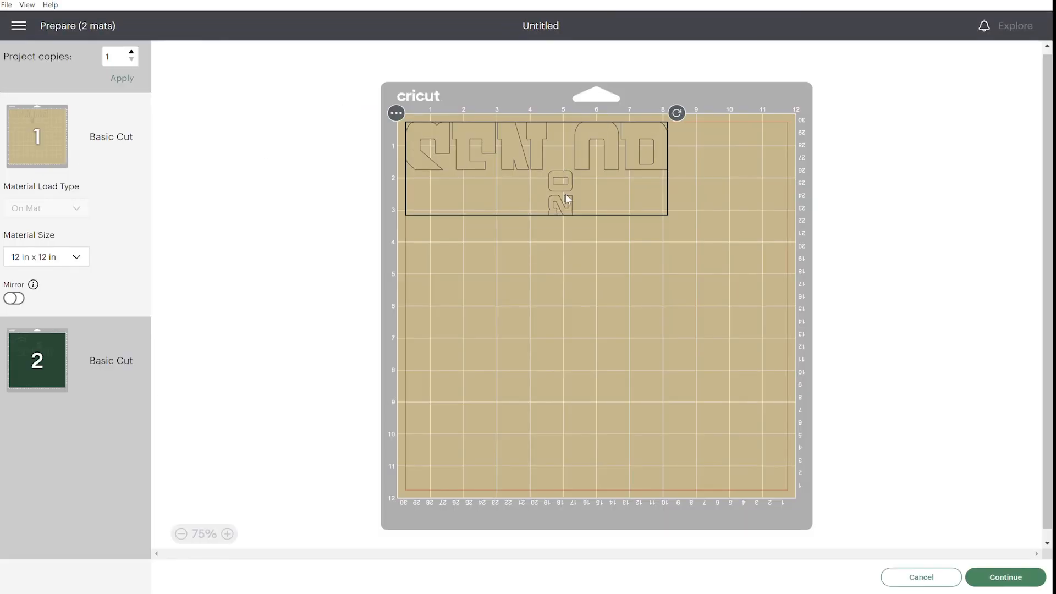
click(58, 371)
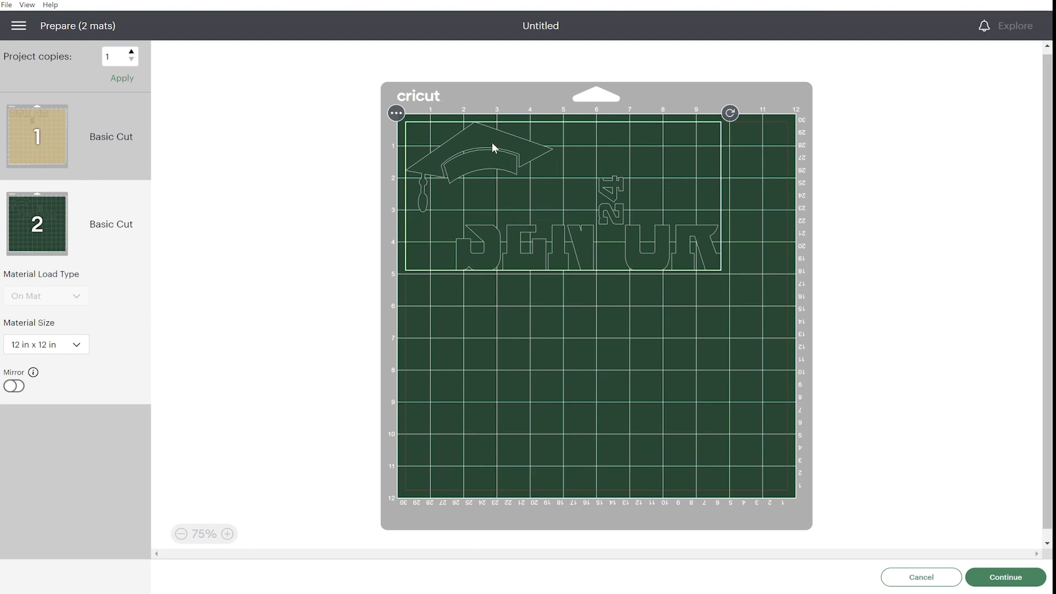
click(934, 576)
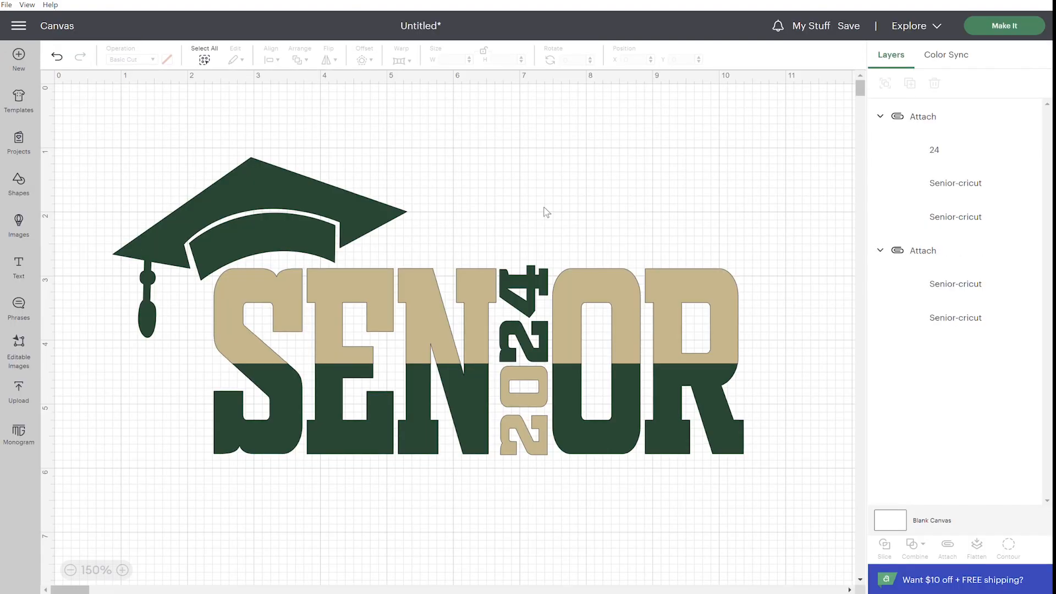
Delete the whole Senior 2024 design and add the uploaded Senior Mom design to the canvas
drag(111, 111, 795, 497)
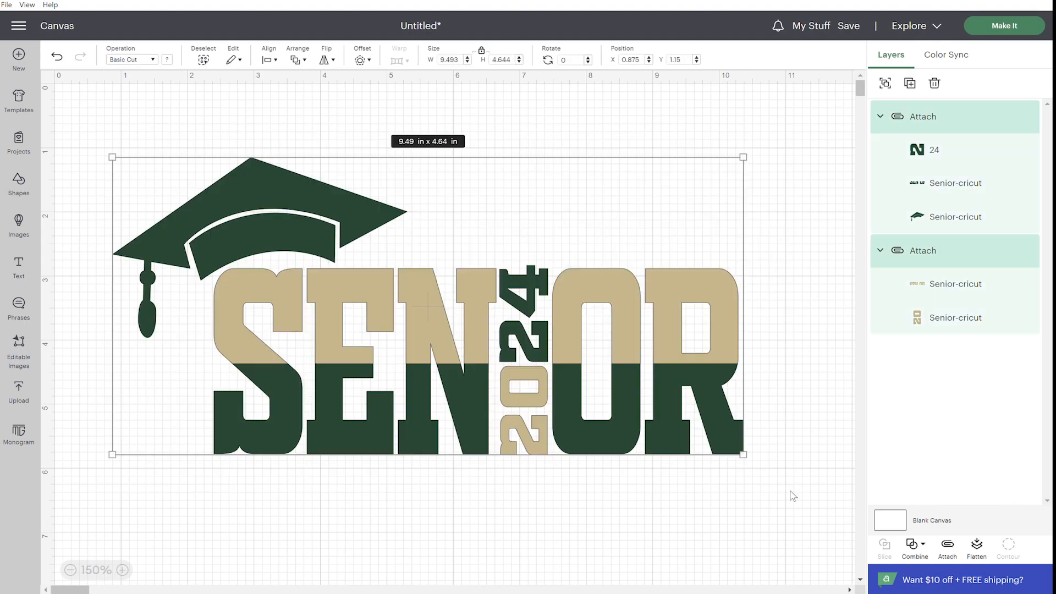
key(Delete)
click(19, 392)
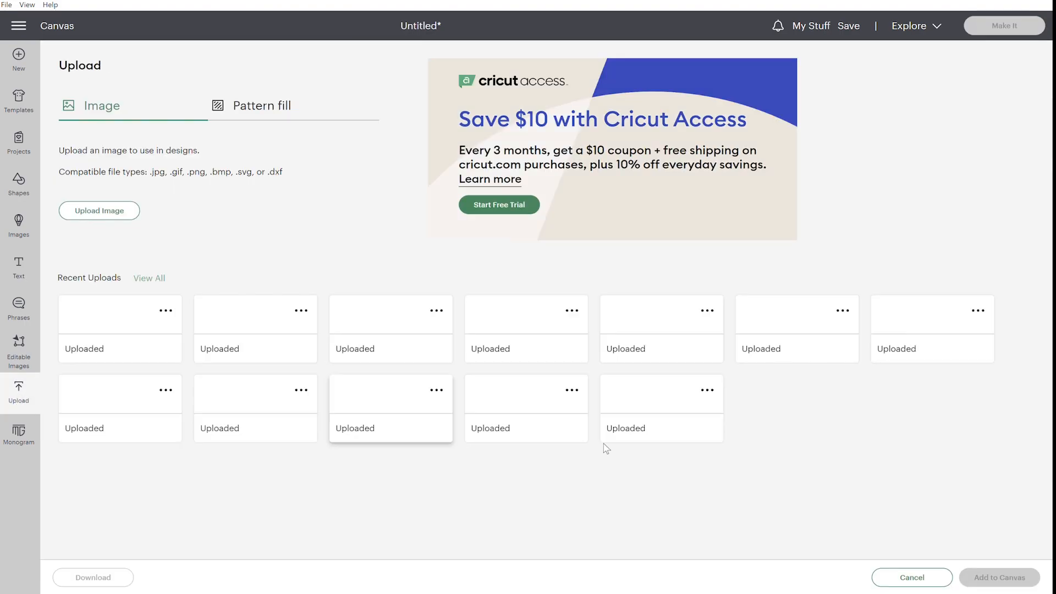
click(237, 380)
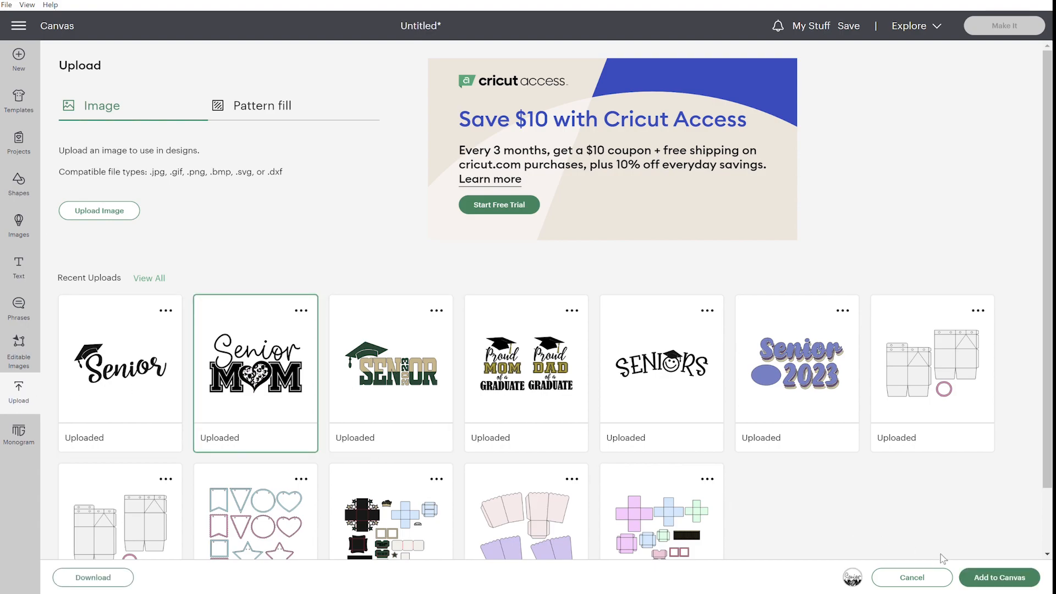
click(982, 581)
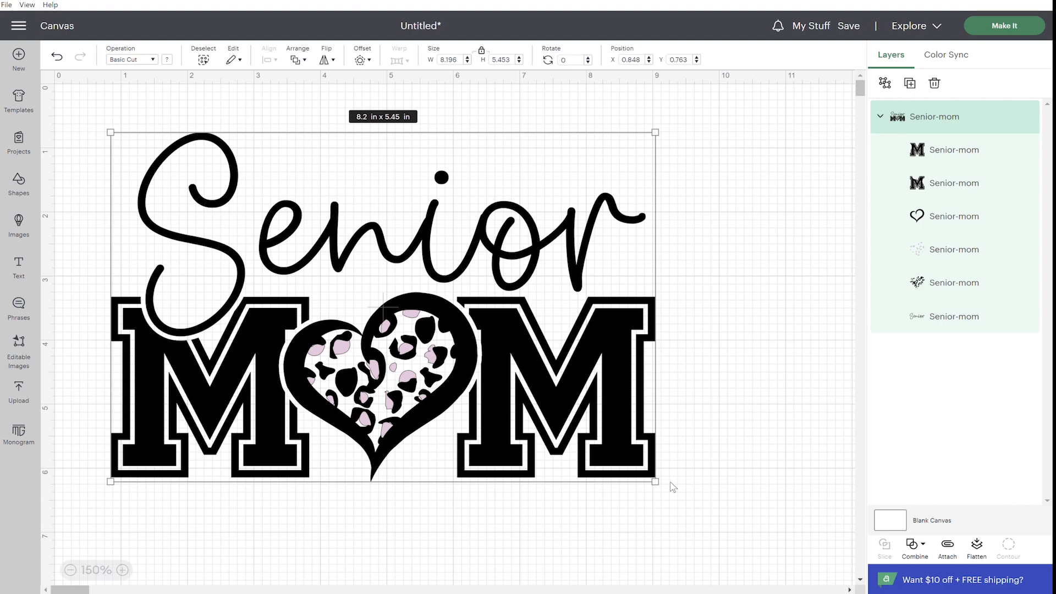
Ungroup the Senior Mom design so its layers can be selected separately
click(885, 83)
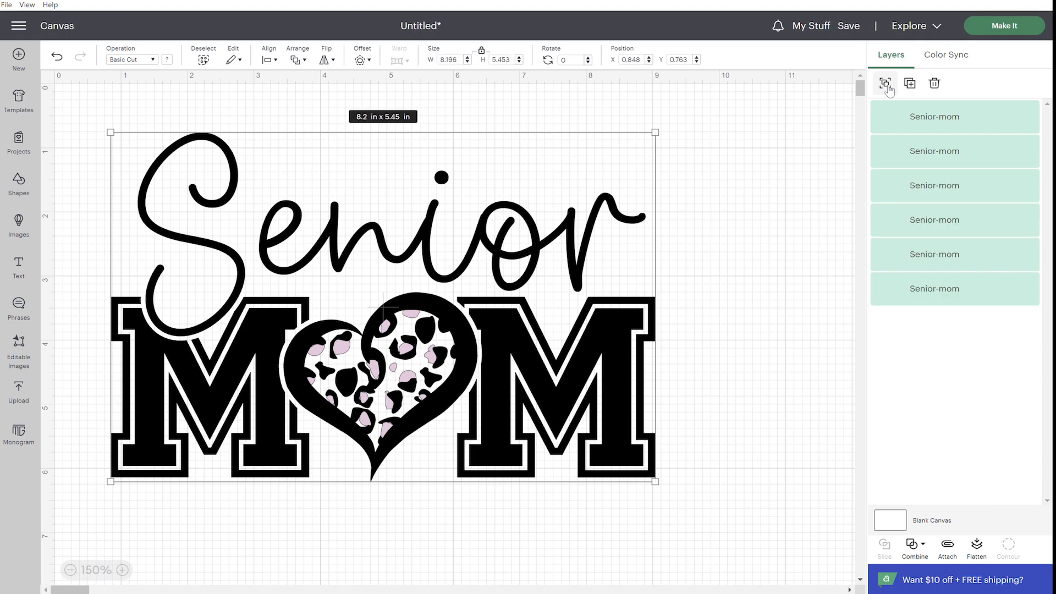
click(771, 276)
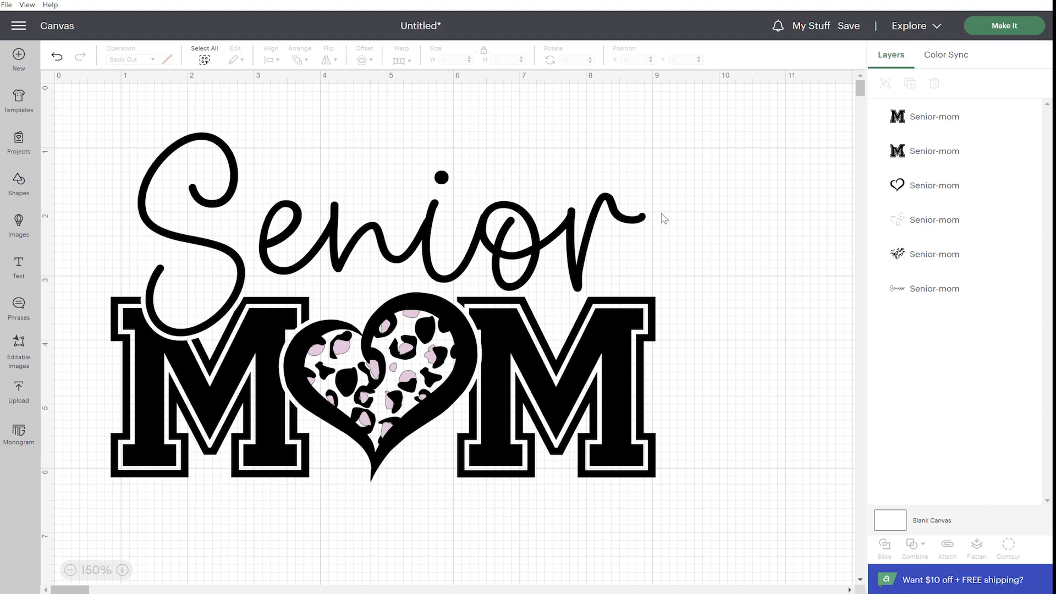
click(614, 204)
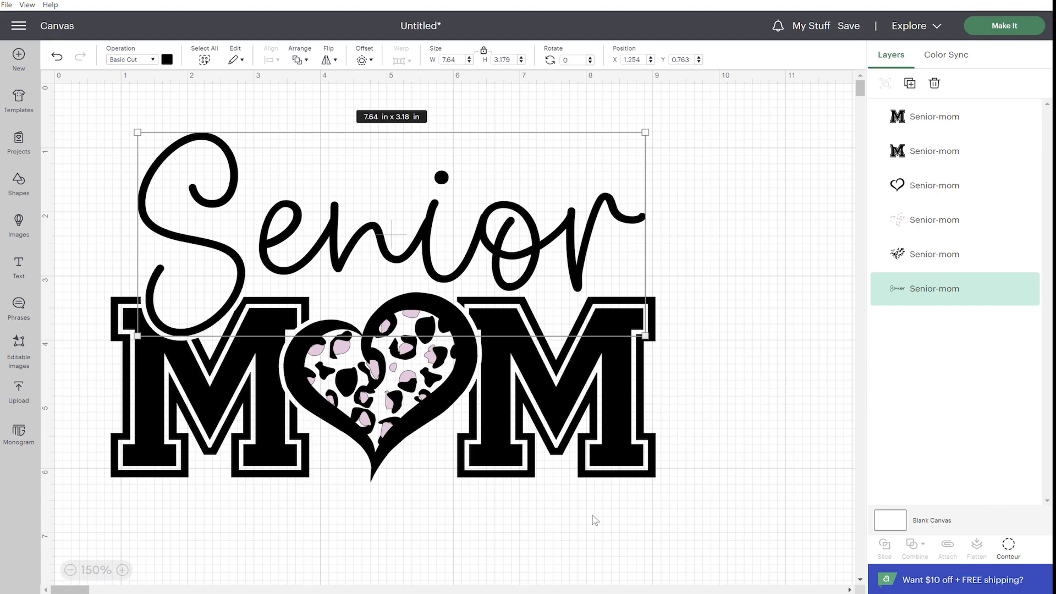
click(710, 361)
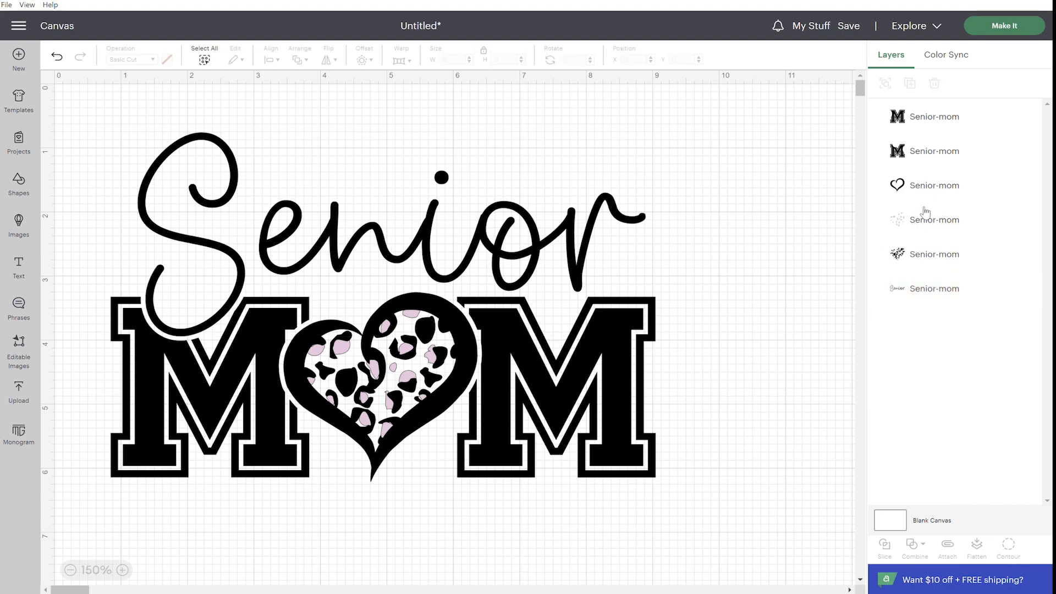
Recolor the pink leopard spots inside the heart to golden yellow
click(924, 189)
click(926, 219)
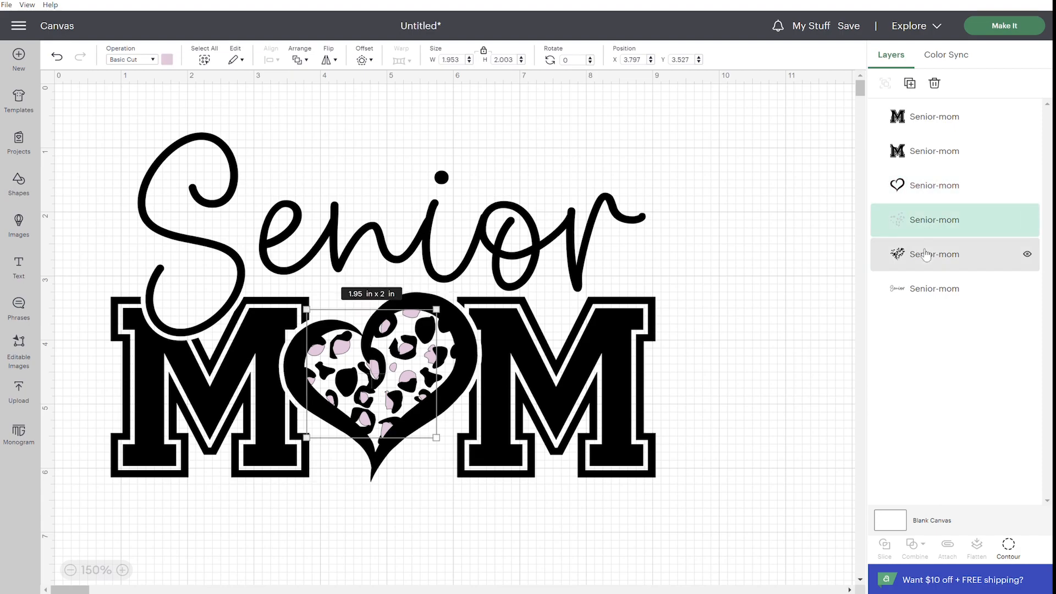
click(927, 254)
click(926, 215)
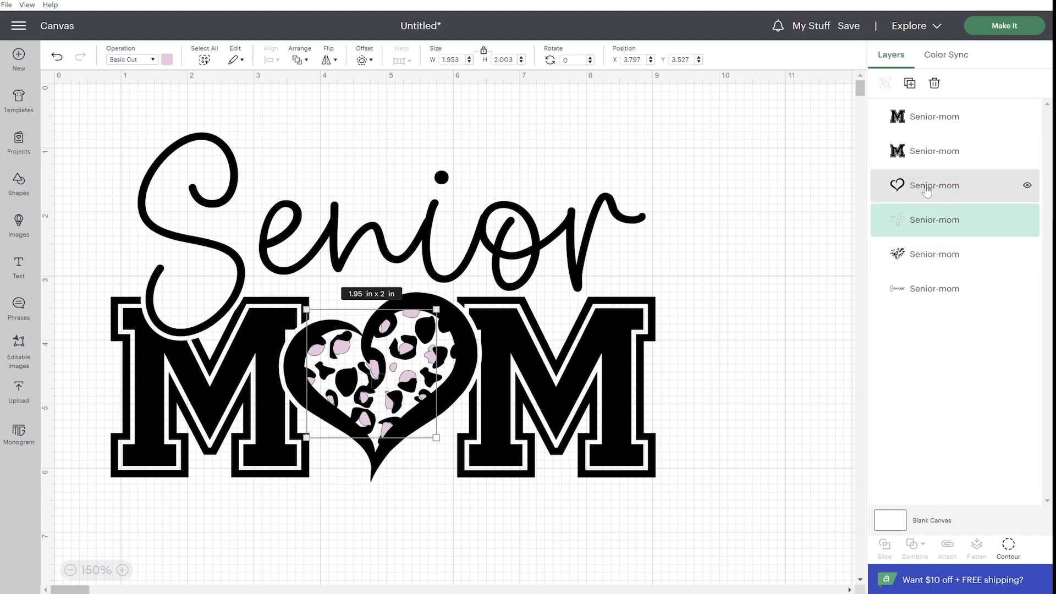
click(926, 189)
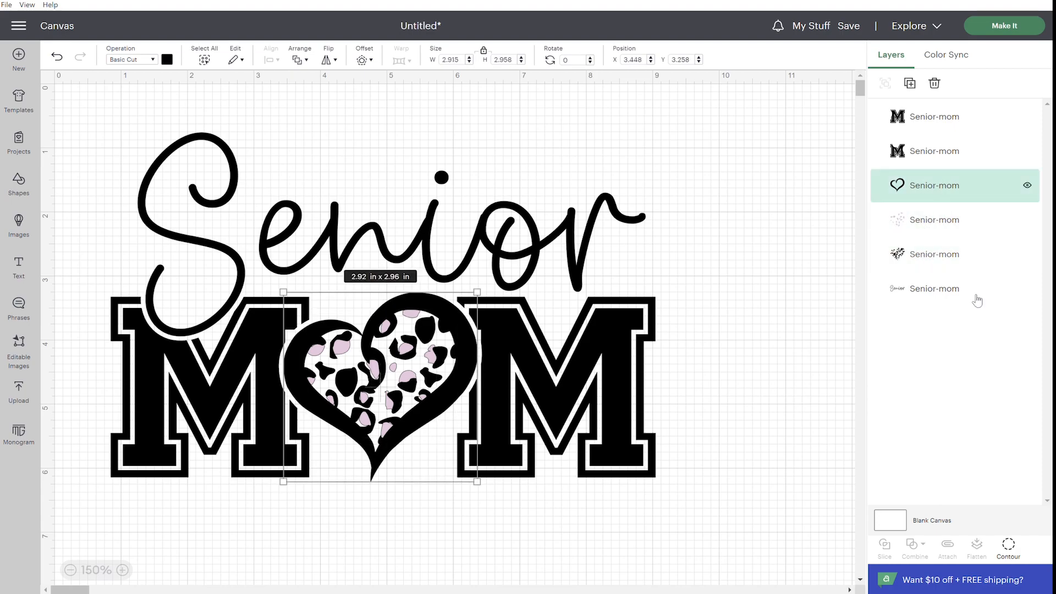
click(949, 223)
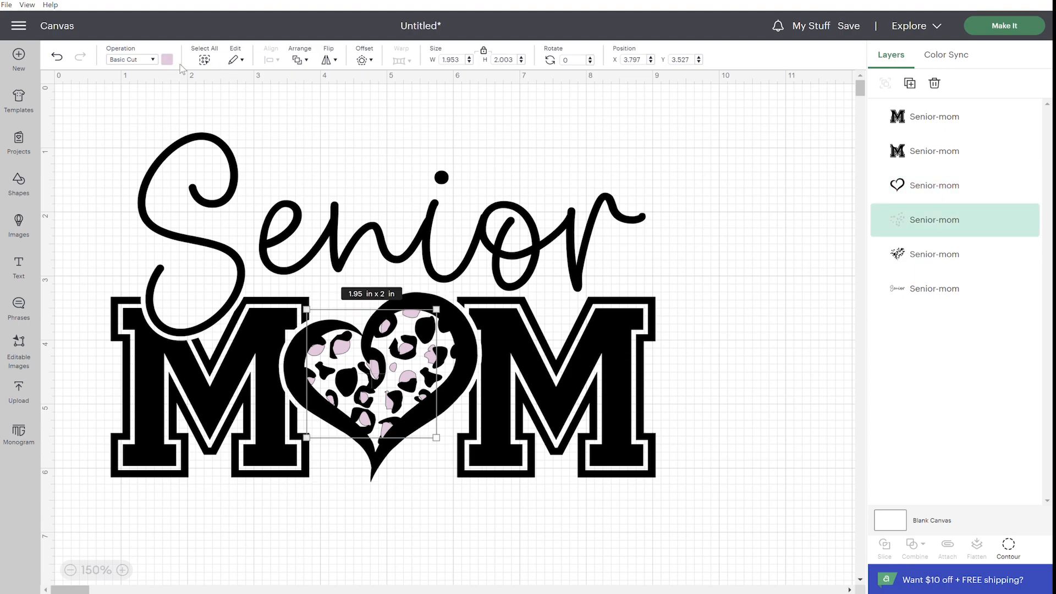
click(167, 59)
click(258, 156)
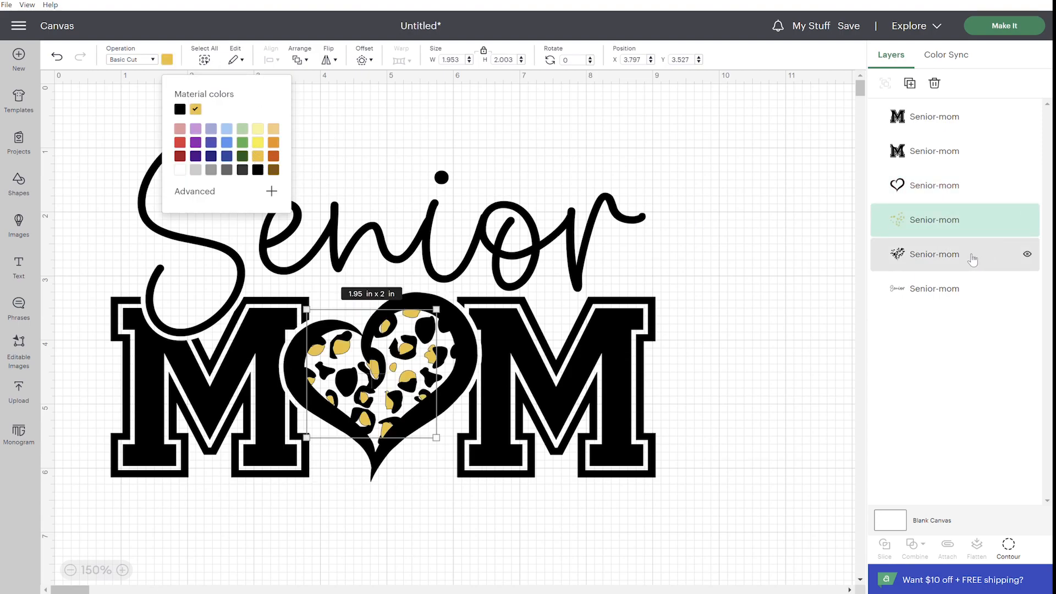
Recolor the black leopard spots inside the heart to dark green
click(973, 260)
click(167, 60)
click(249, 161)
click(768, 278)
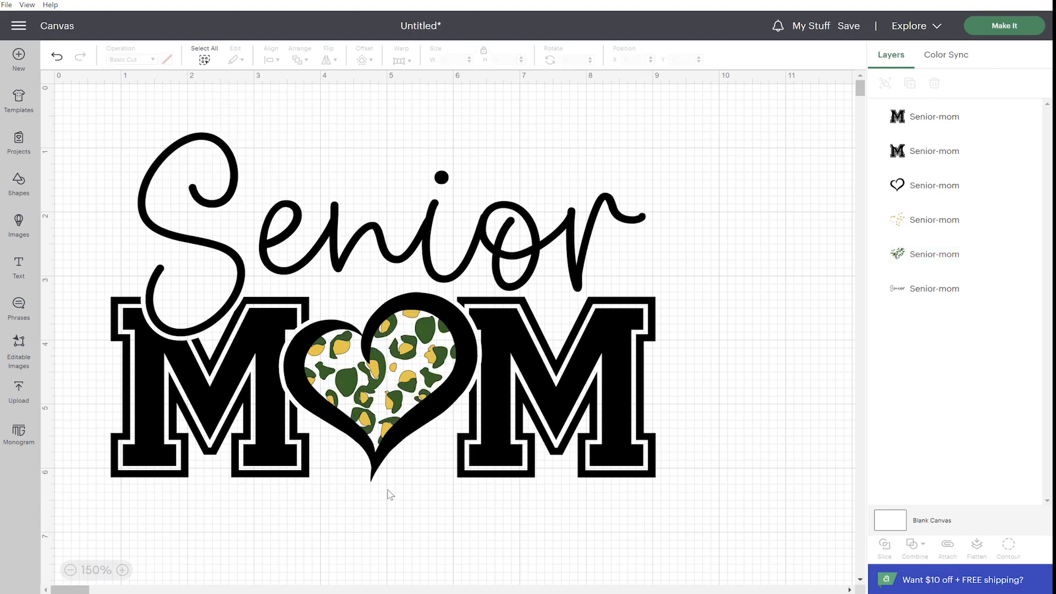
Recolor the black heart outline to dark green
click(1016, 185)
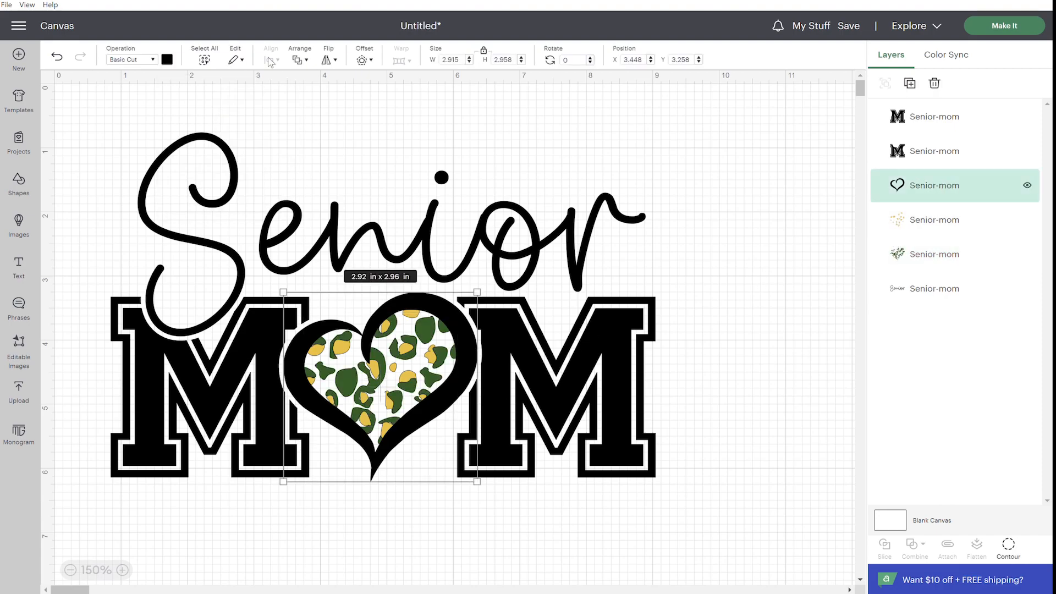
click(168, 60)
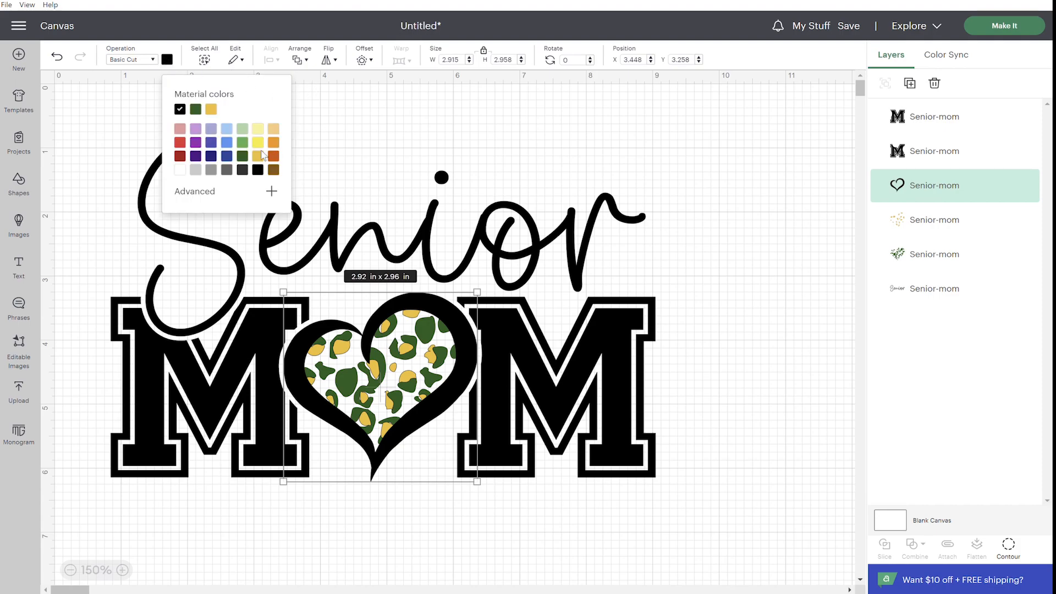
click(242, 156)
click(491, 332)
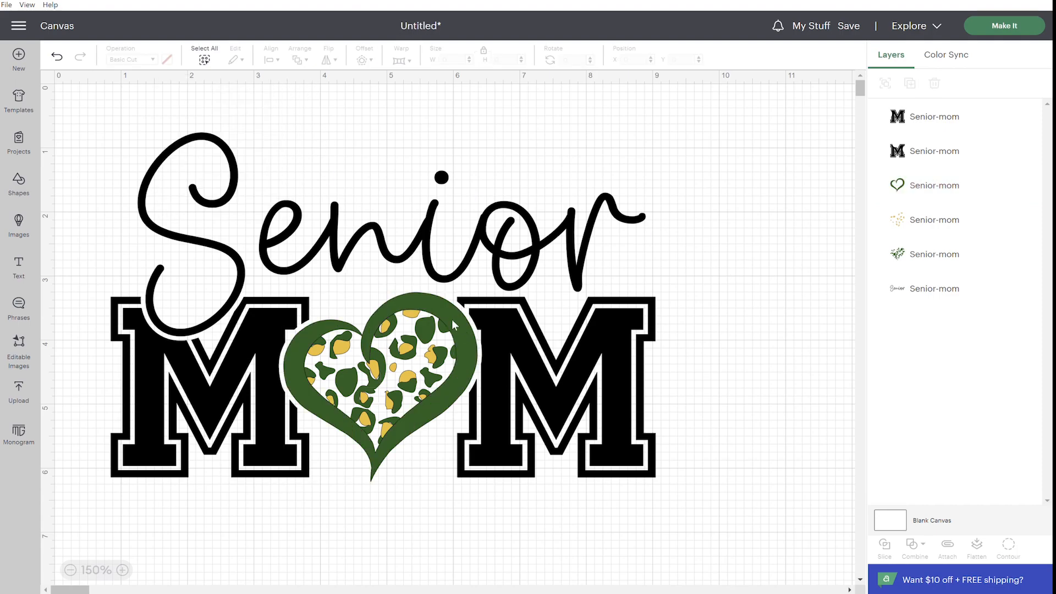
Try to unite the green heart outline with the green leopard spots
click(952, 188)
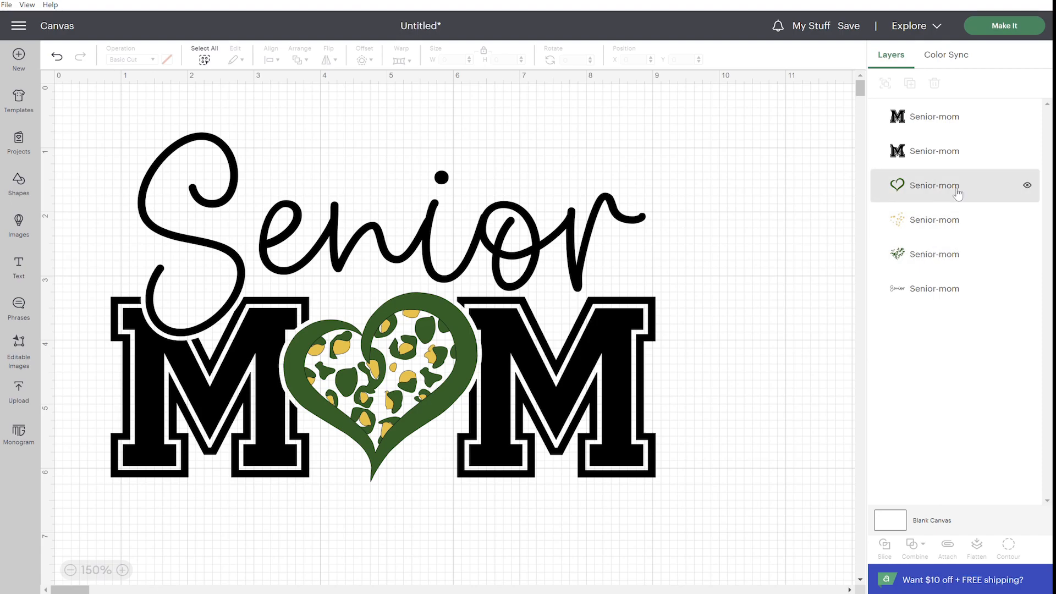
shift+click(951, 261)
click(915, 546)
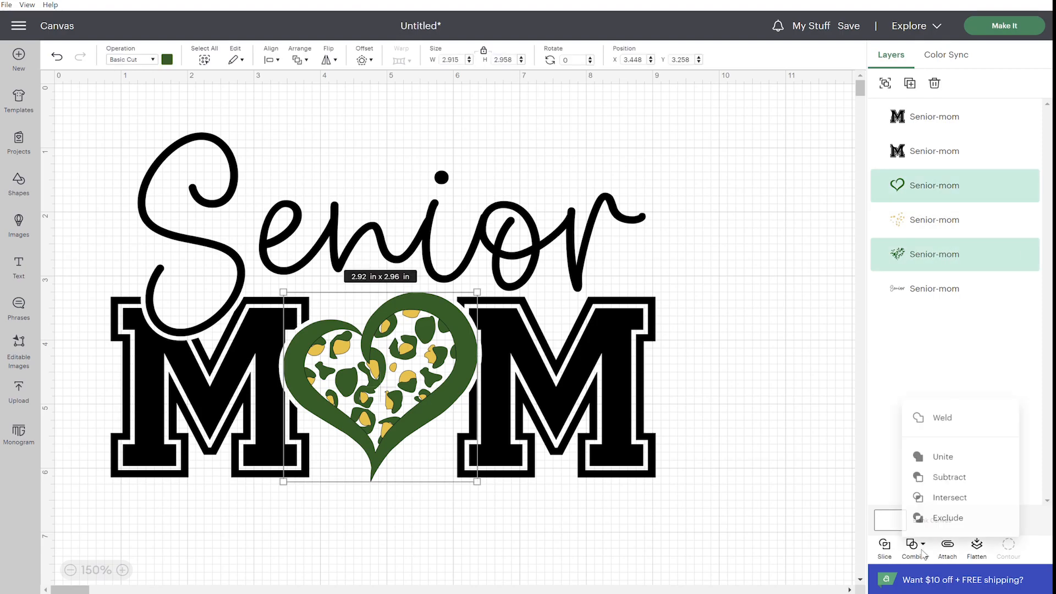
click(939, 453)
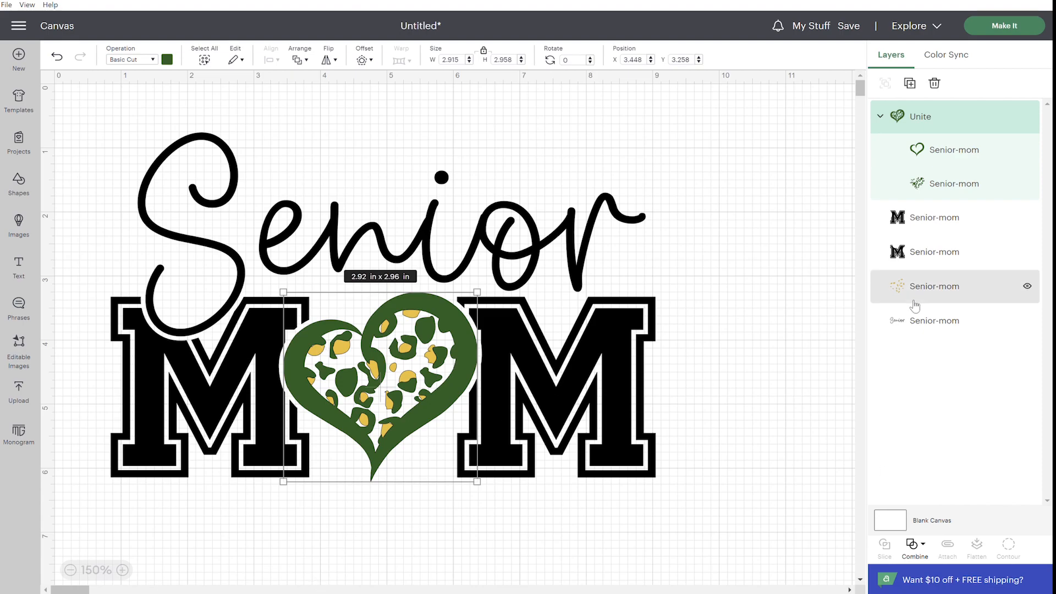
key(ctrl+z)
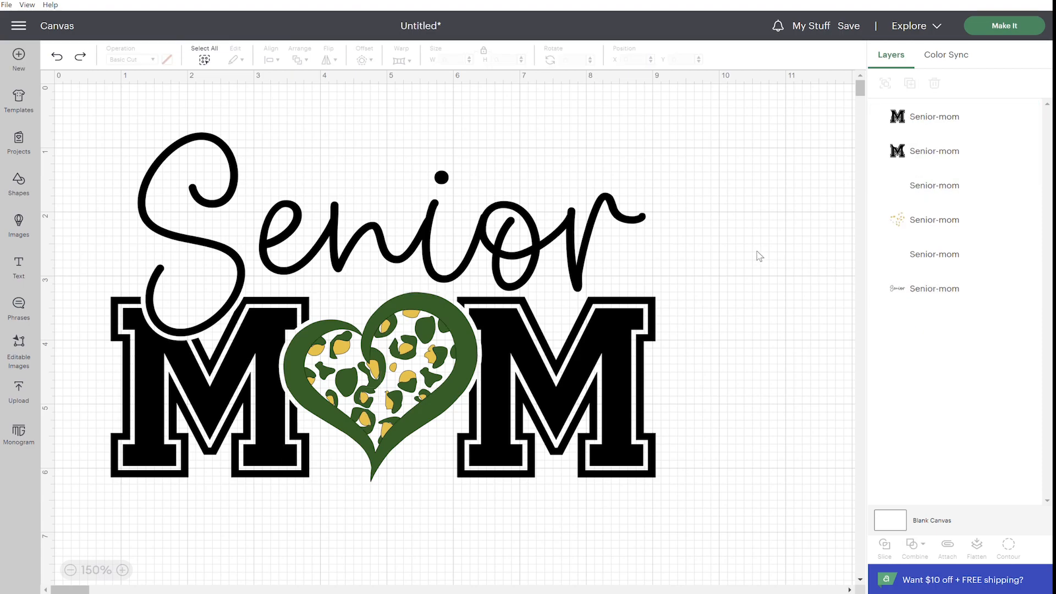
Undo the heart outline's green recolor and attach the heart outline to the two M letter layers
key(ctrl+z)
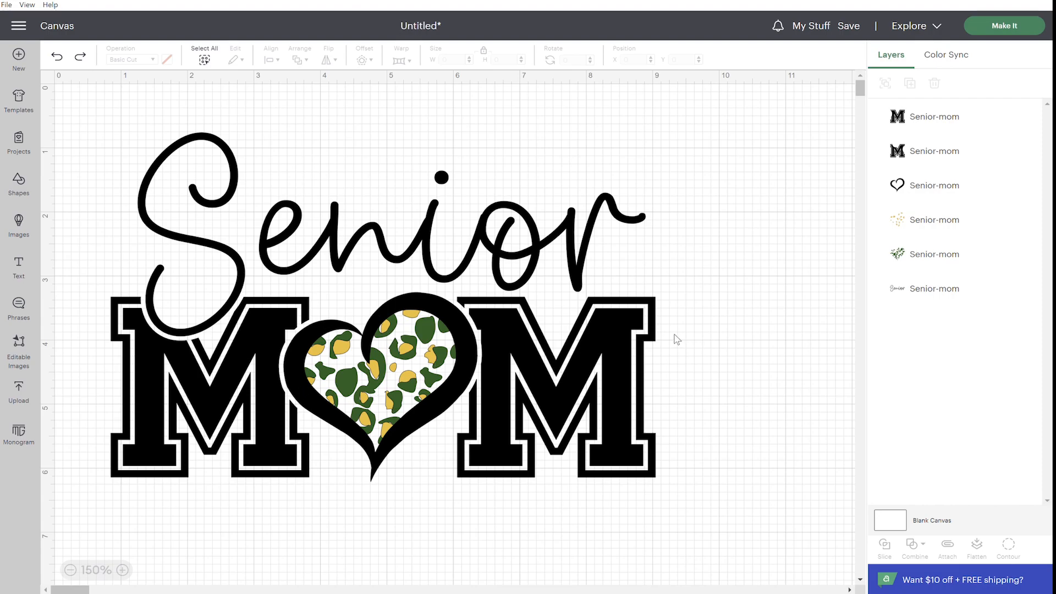
click(932, 123)
shift+click(935, 151)
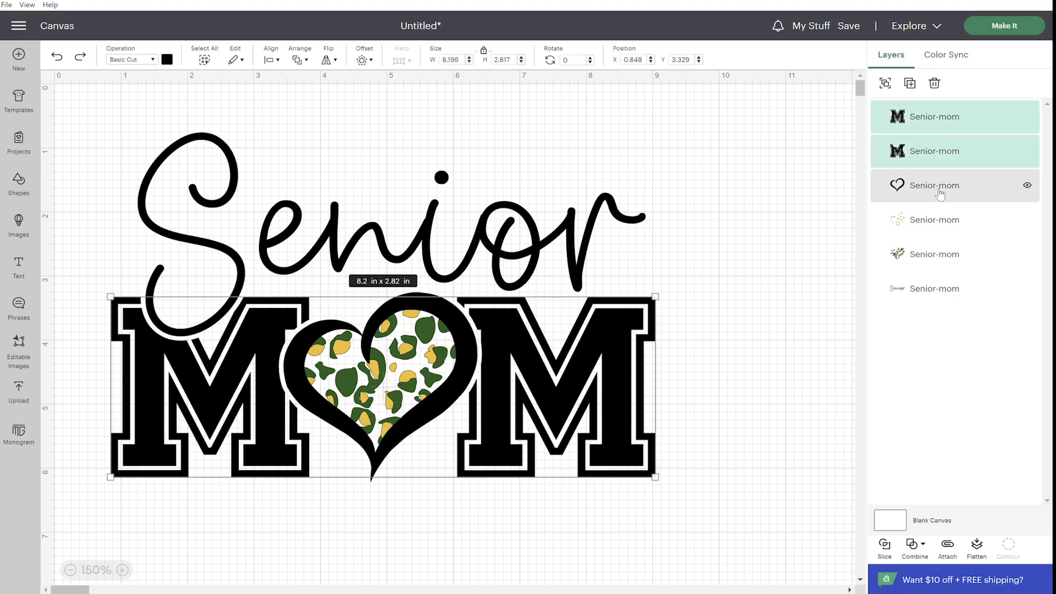
shift+click(939, 189)
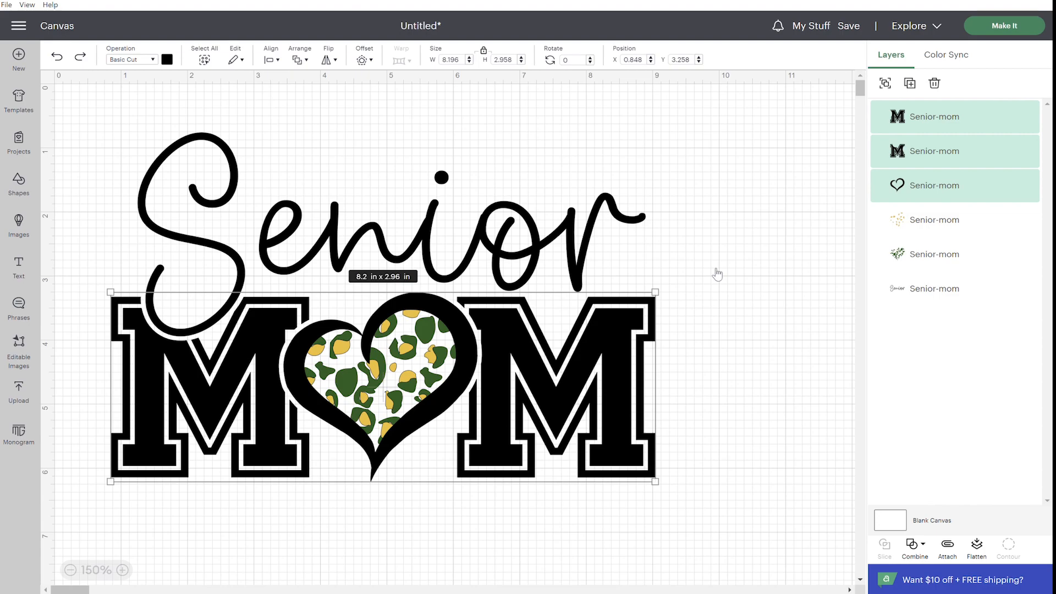
key(alt+a)
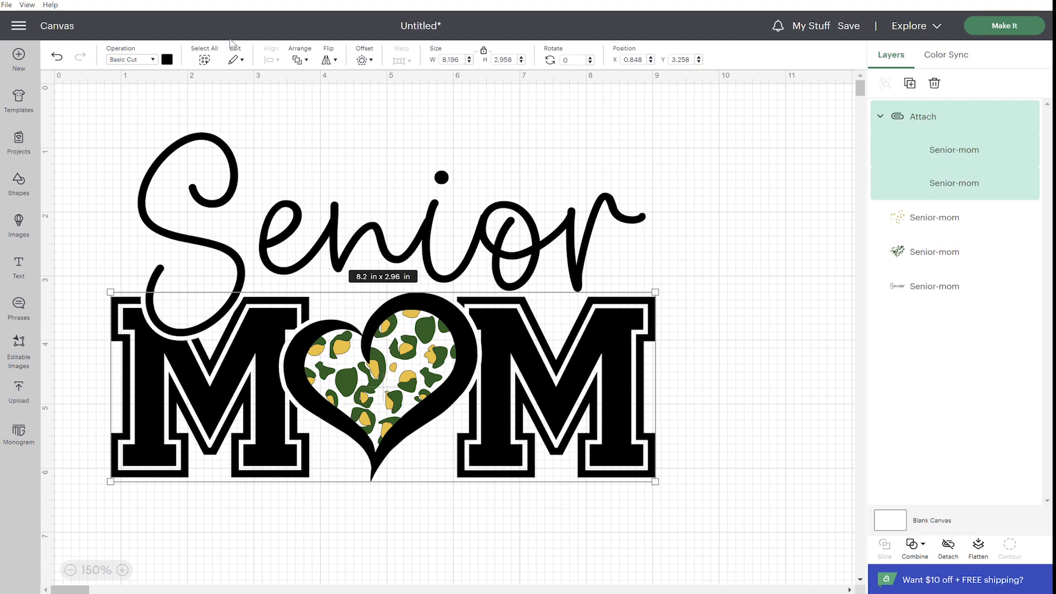
Try recoloring the attached MOM letters and heart outline golden yellow
click(167, 59)
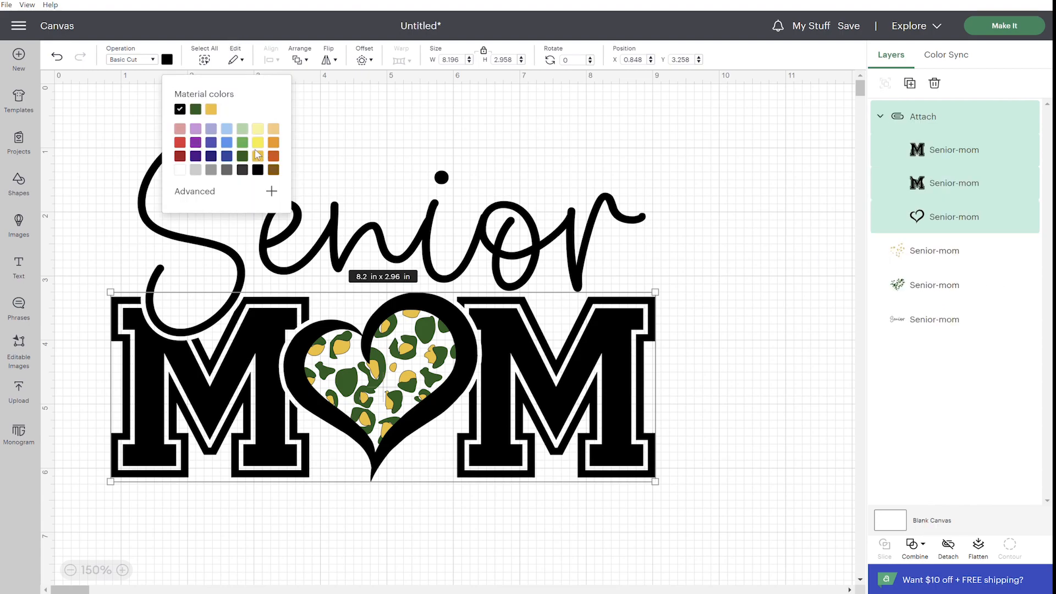
click(211, 109)
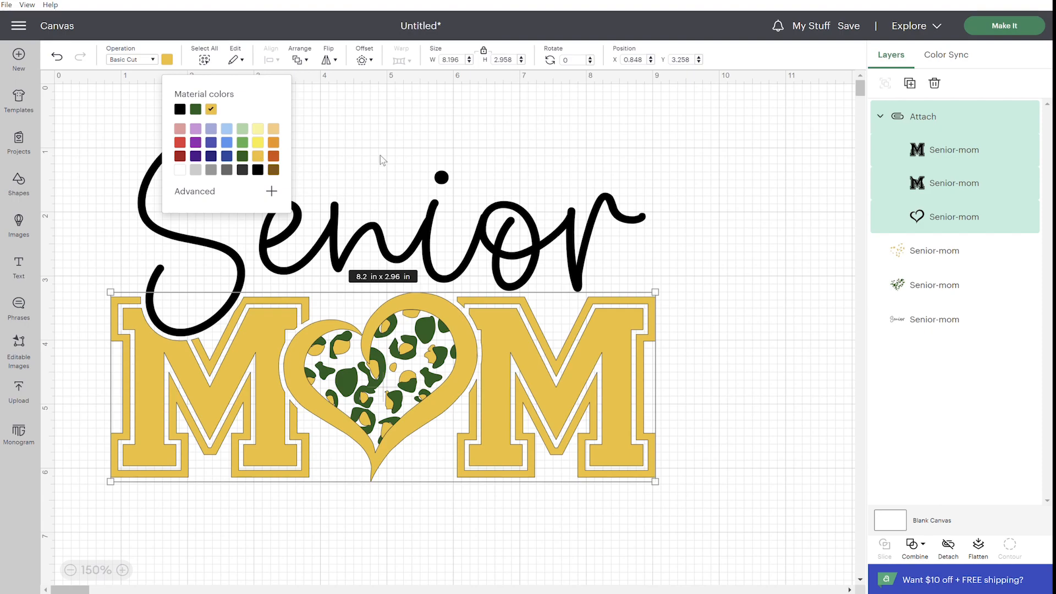
click(654, 170)
key(ctrl+z)
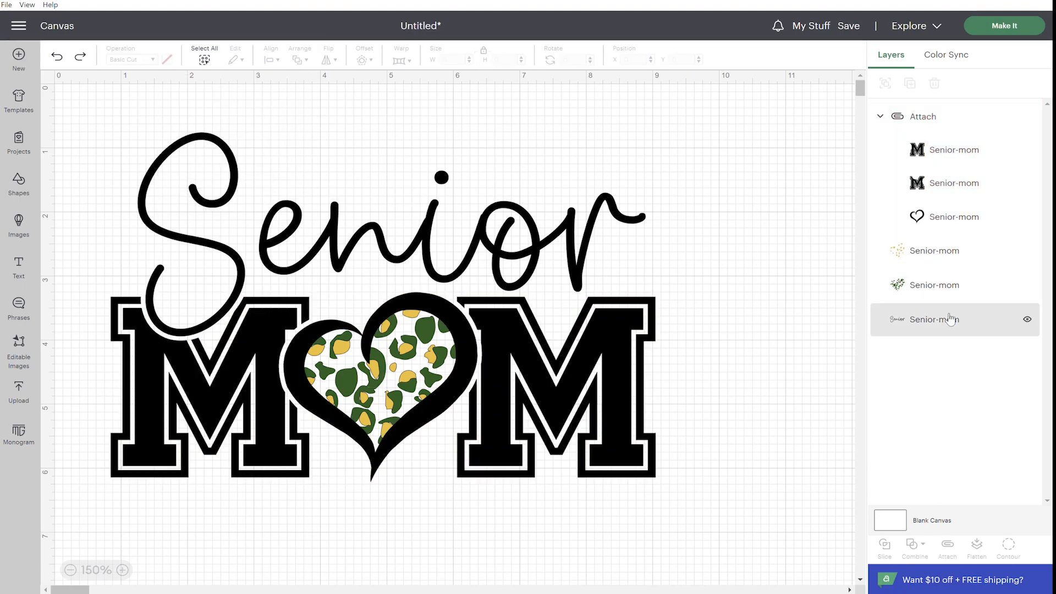
Recolor the script word Senior to golden yellow
click(951, 319)
click(167, 60)
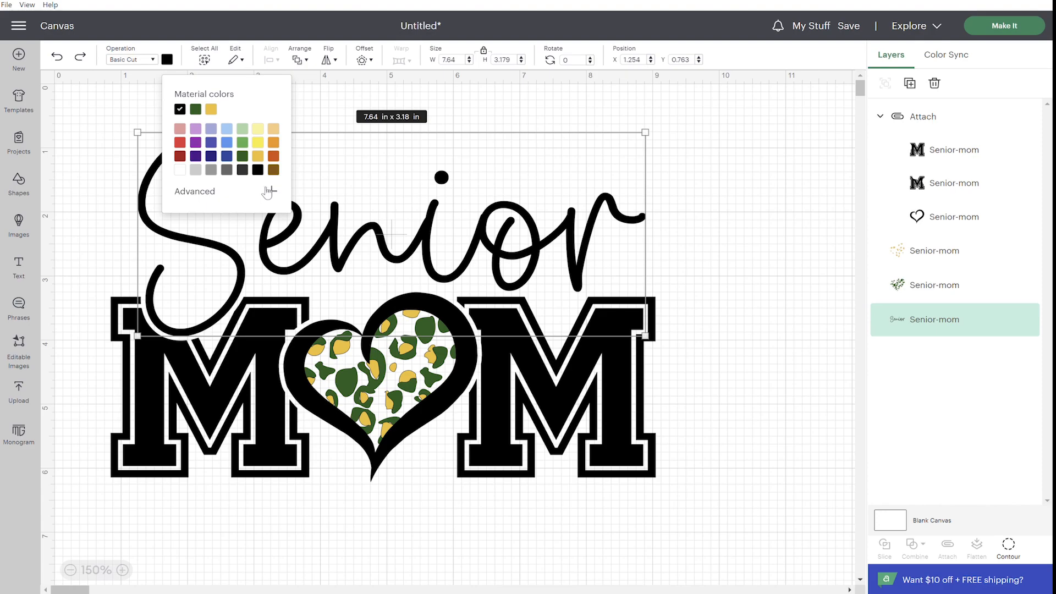
click(258, 157)
click(730, 280)
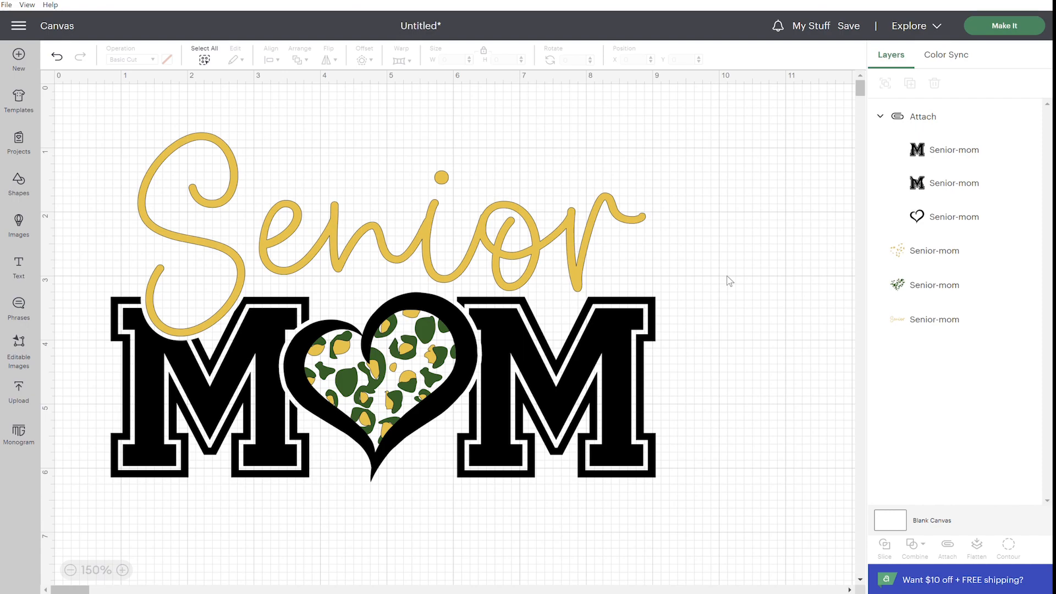
Preview the black and yellow cut layouts using On Mat loading and a 12 in x 12 in mat, returning to the canvas
click(1016, 24)
click(381, 150)
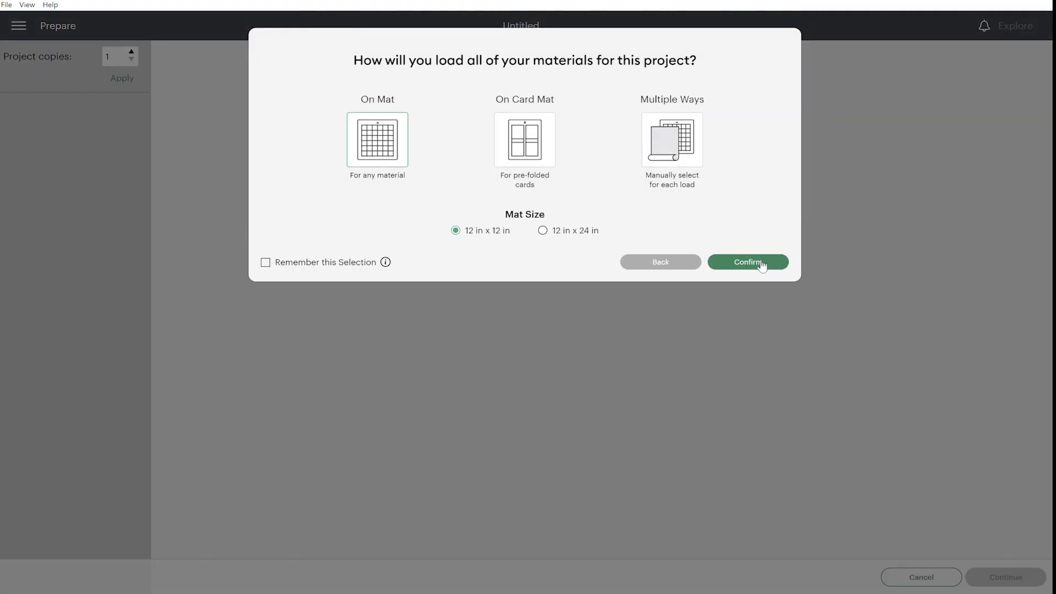
click(762, 263)
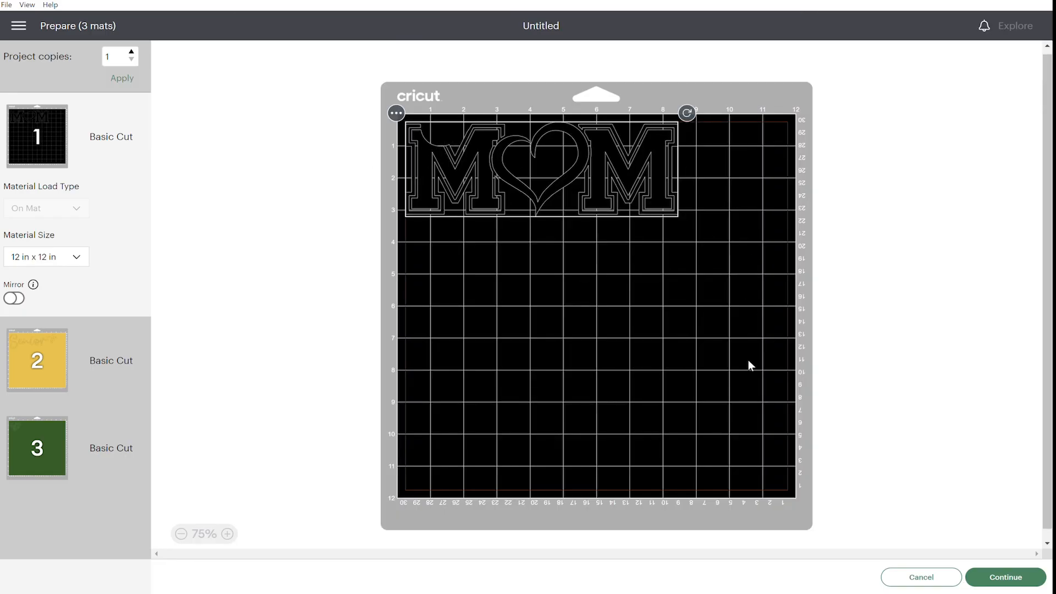
click(118, 363)
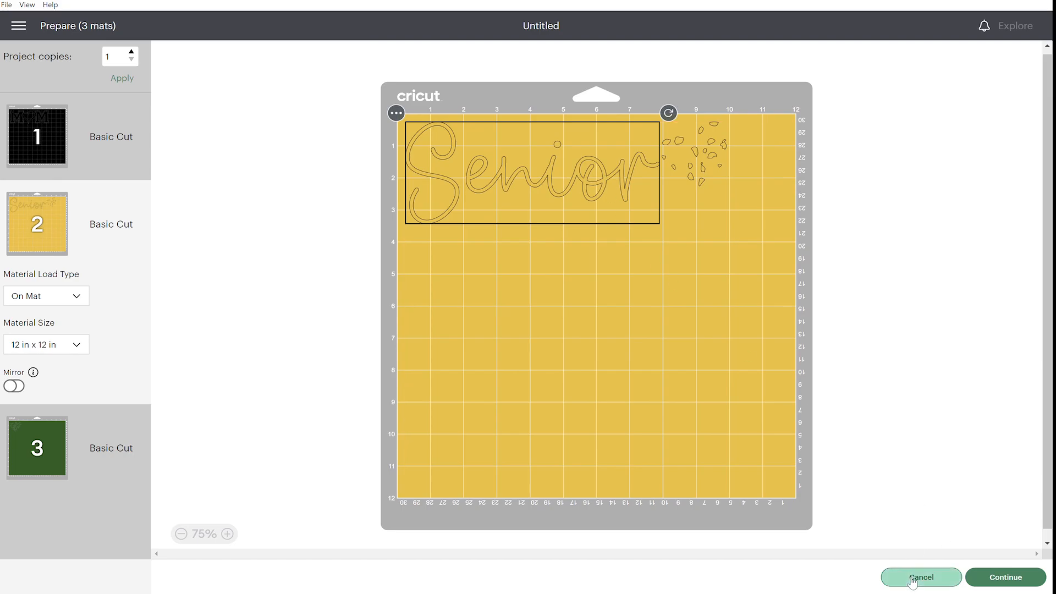
click(913, 578)
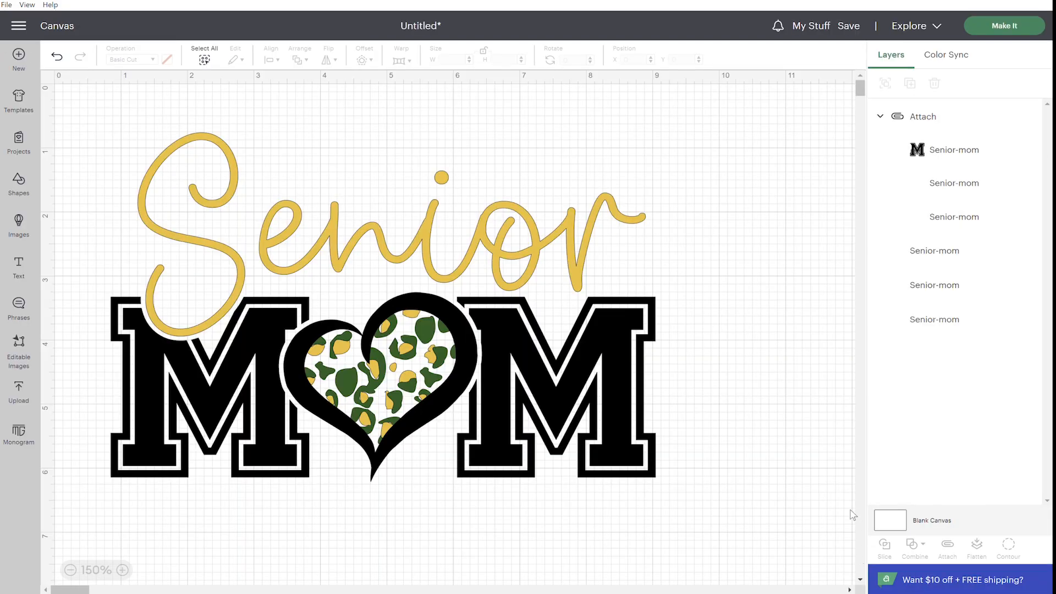
Attach the yellow leopard spots to the yellow word Senior so they keep their relative placement
click(934, 251)
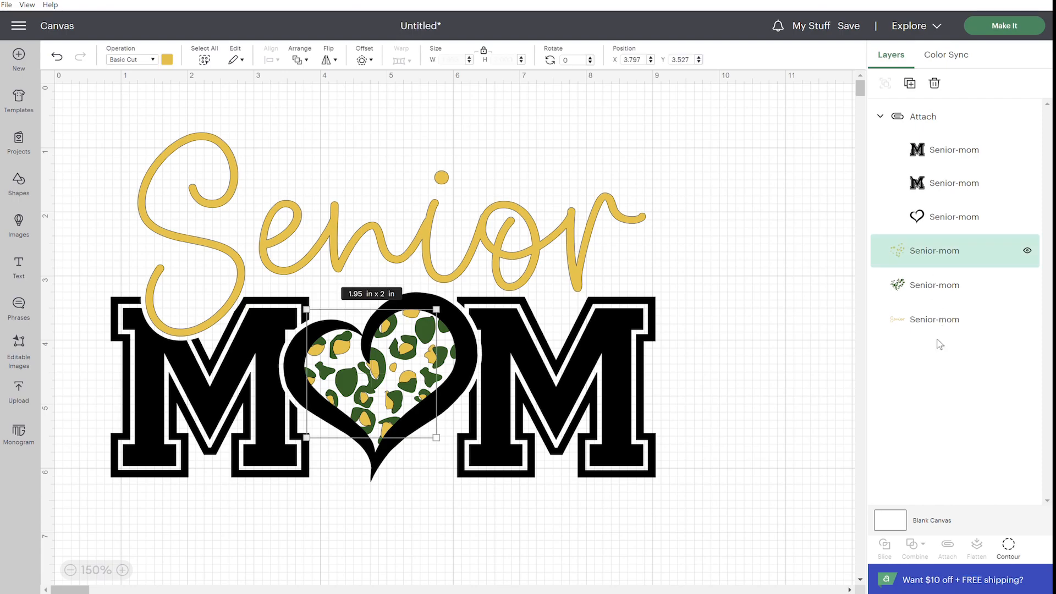
shift+click(942, 325)
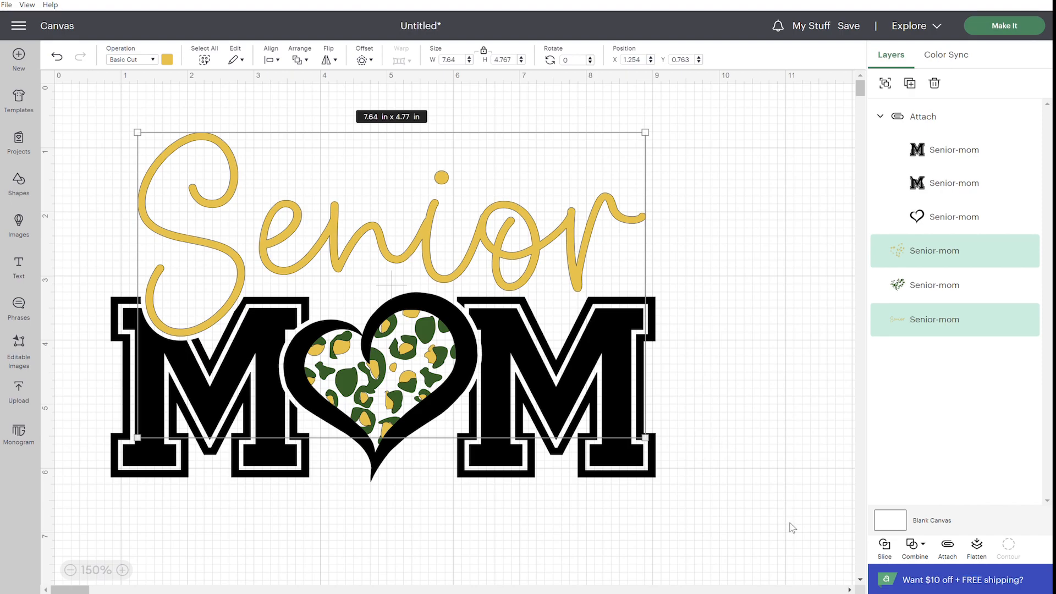
click(948, 551)
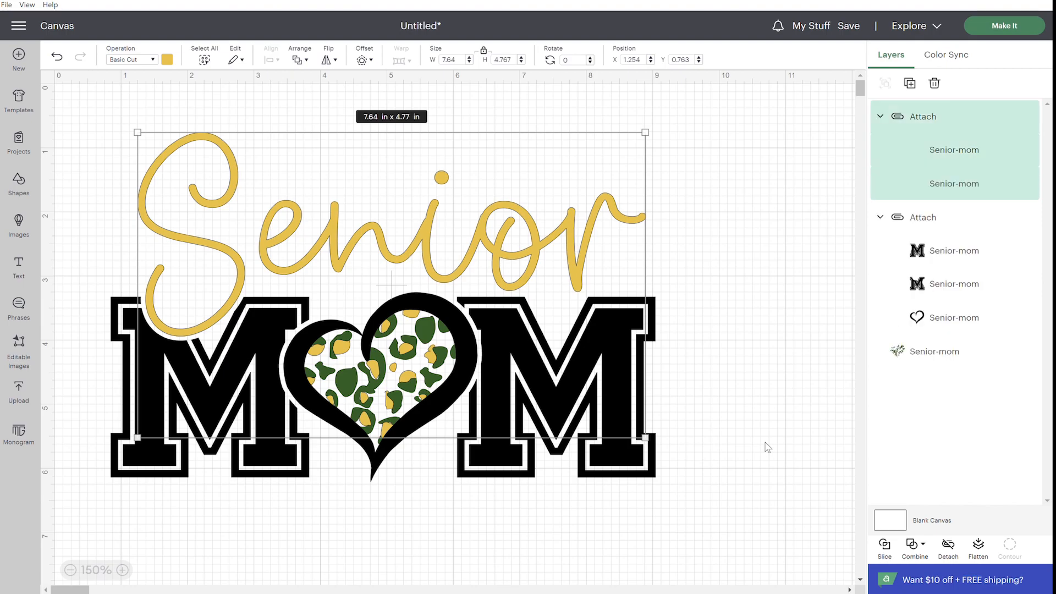
Preview the black, yellow and green mats again with On Mat loading to check the attached layout, returning to the canvas
click(1015, 28)
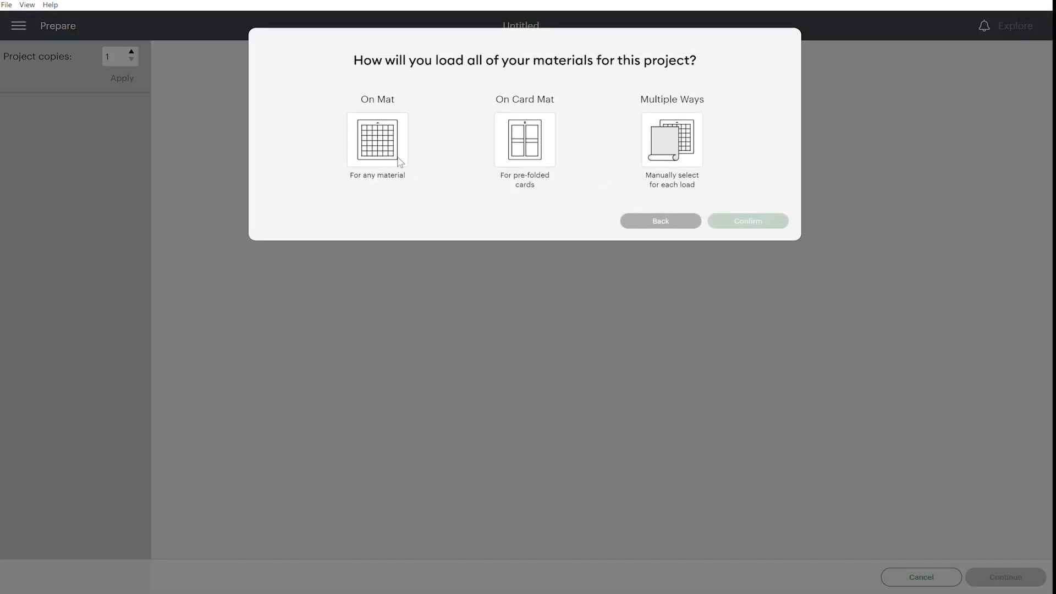
click(399, 160)
click(761, 263)
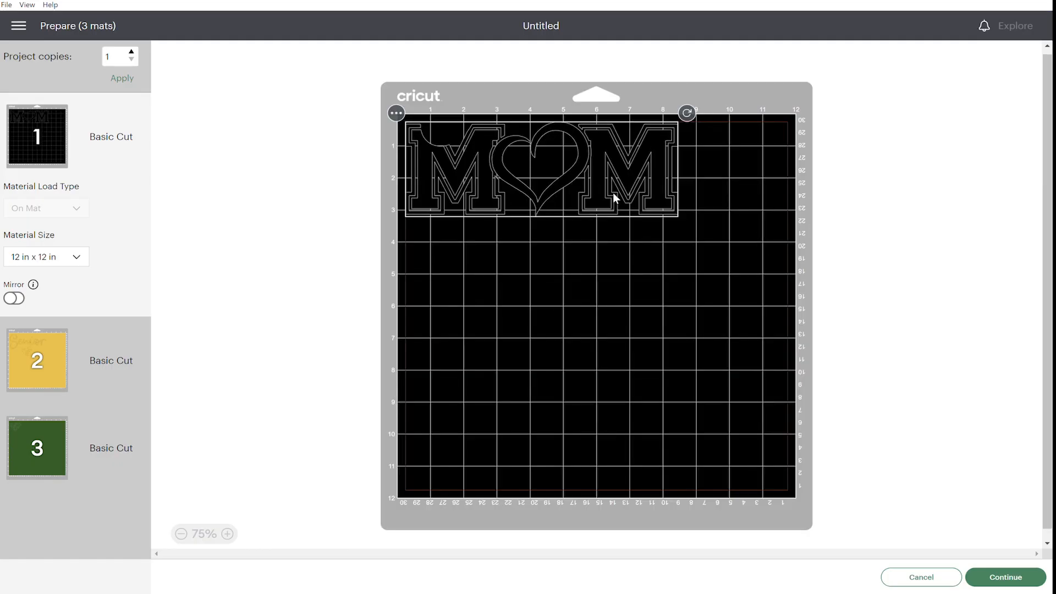
click(82, 338)
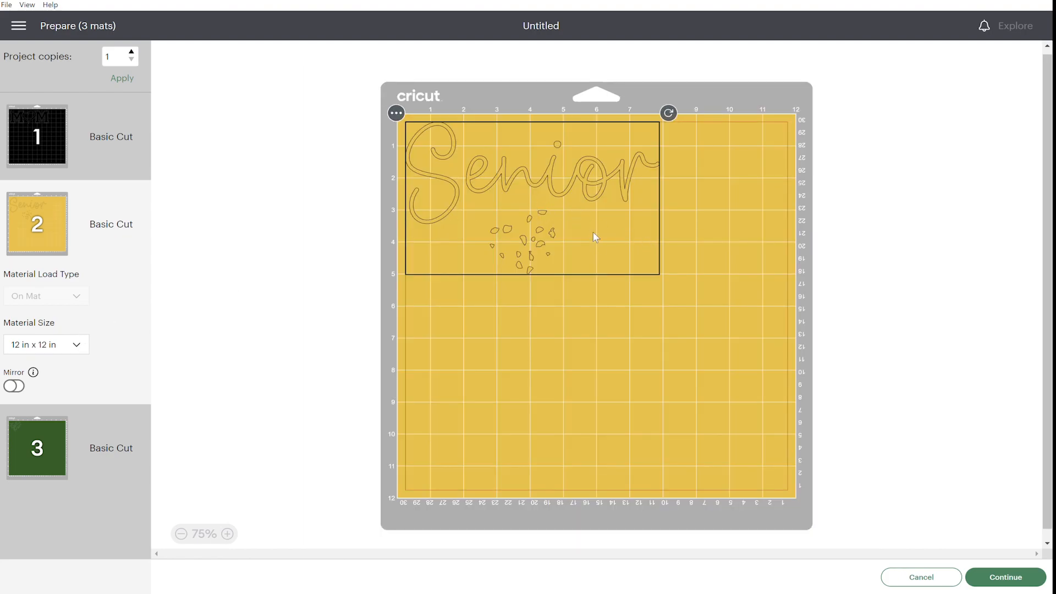
click(88, 442)
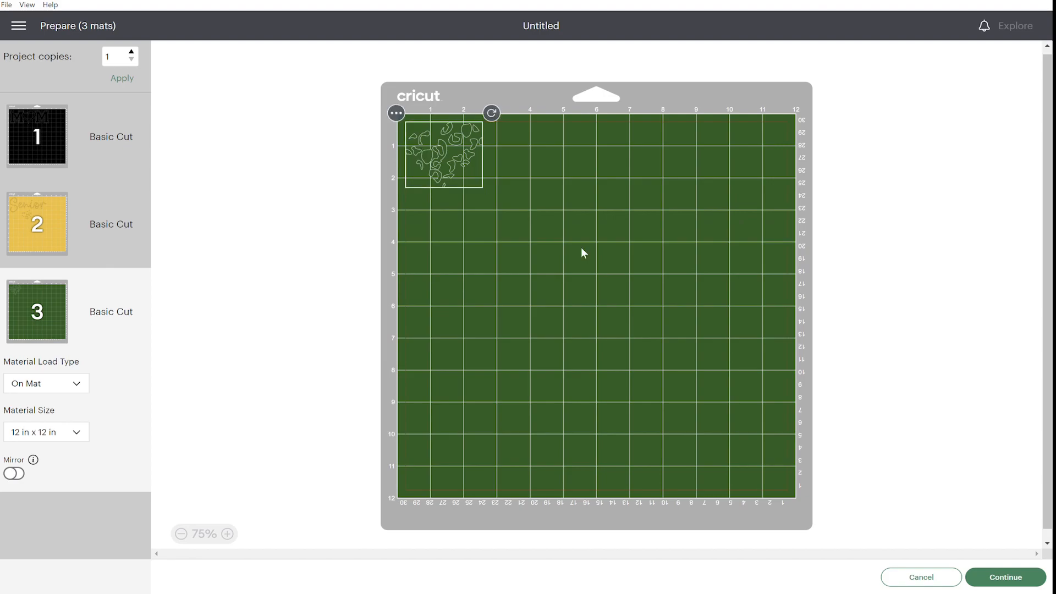
click(936, 582)
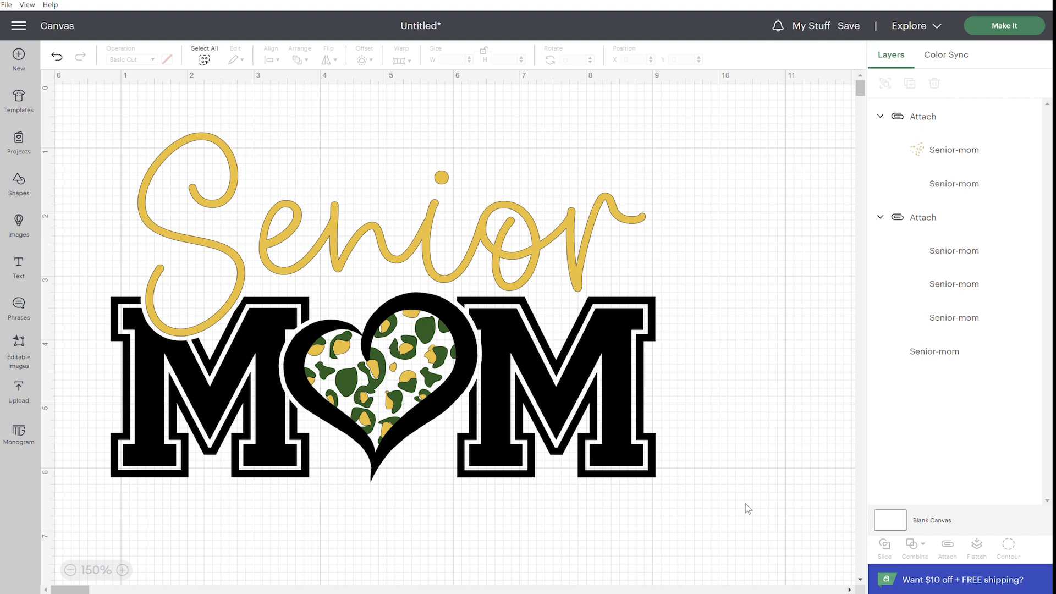
Delete the entire Senior Mom design and add the uploaded Senior design with the graduation cap to the canvas
drag(753, 523, 718, 488)
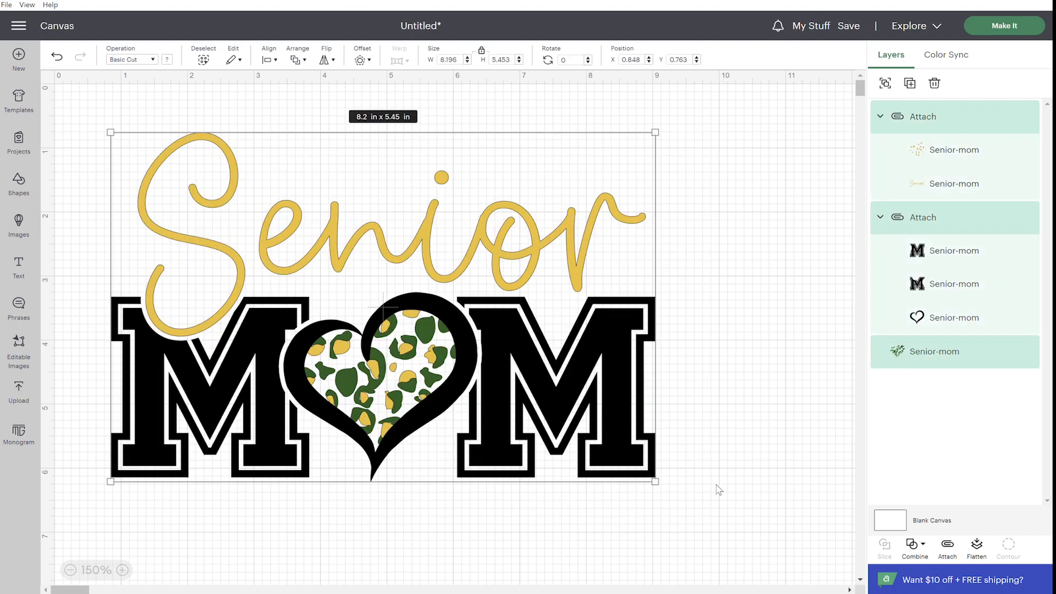
key(Delete)
click(22, 391)
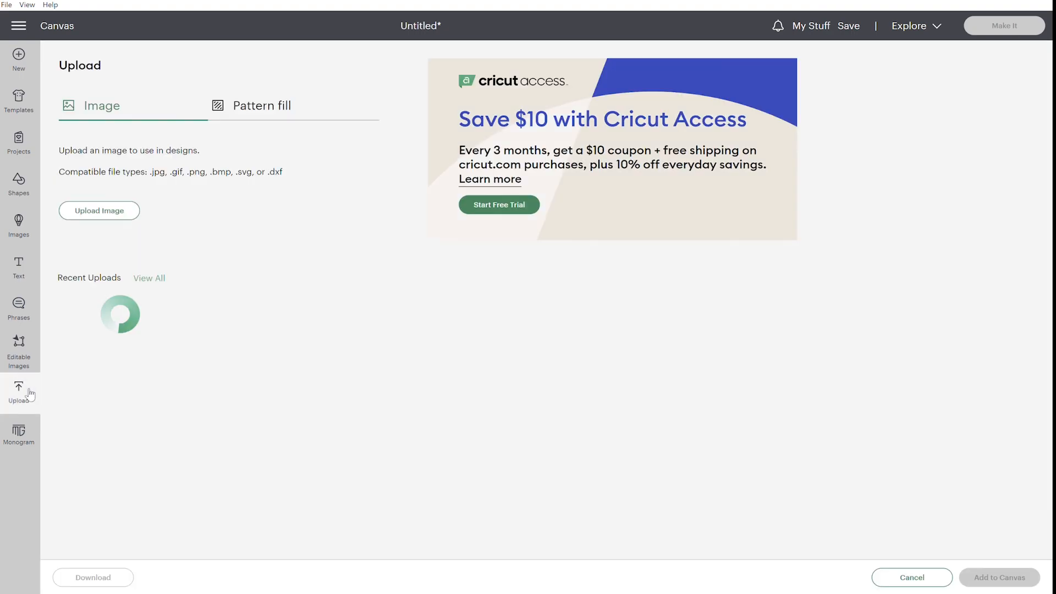
click(117, 362)
click(1000, 577)
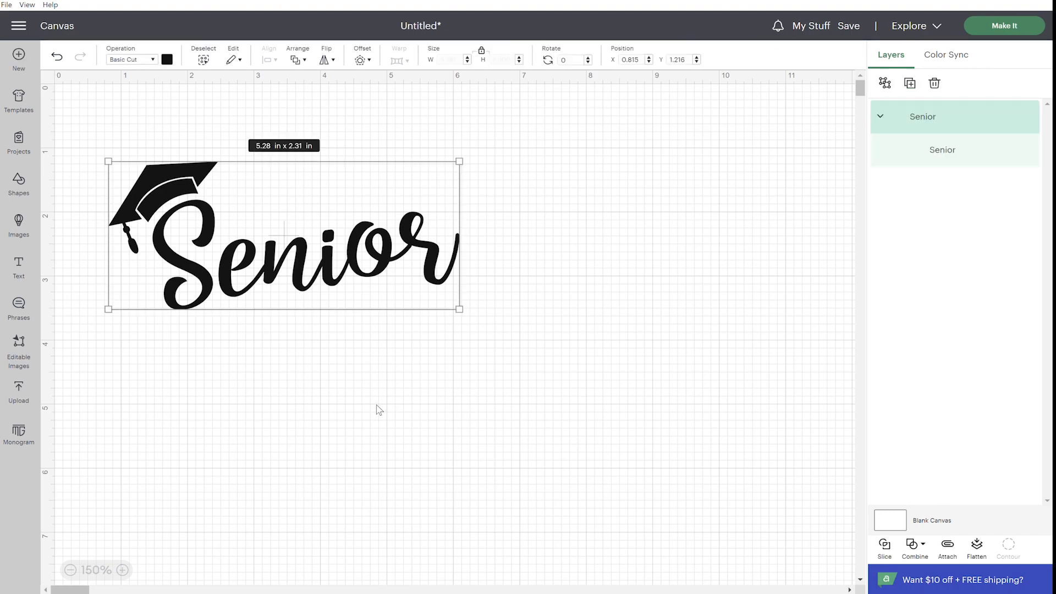
click(377, 406)
Add a text object reading 2023 to the canvas
click(19, 267)
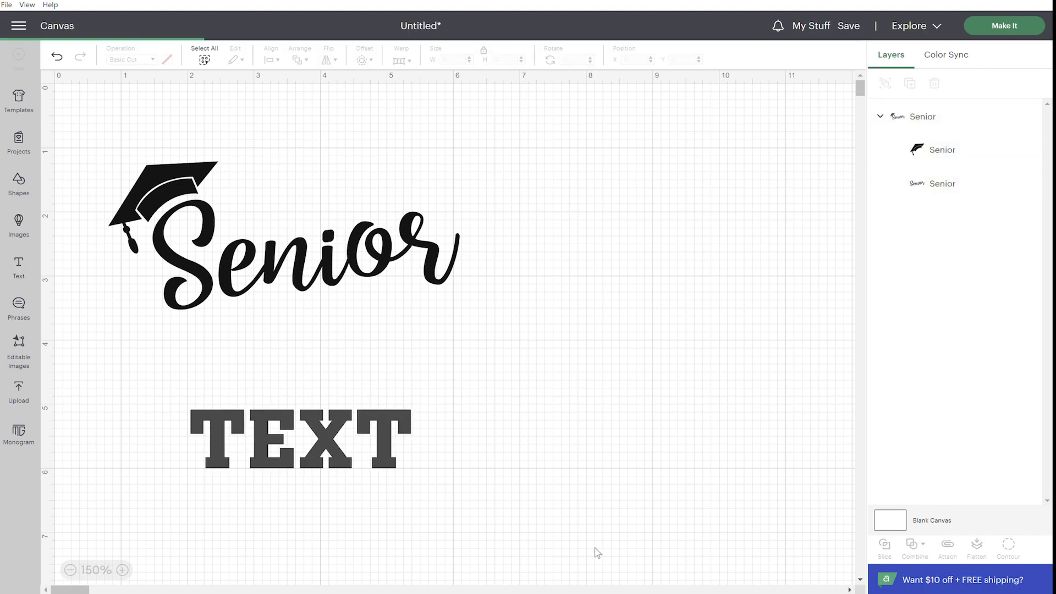
text(20)
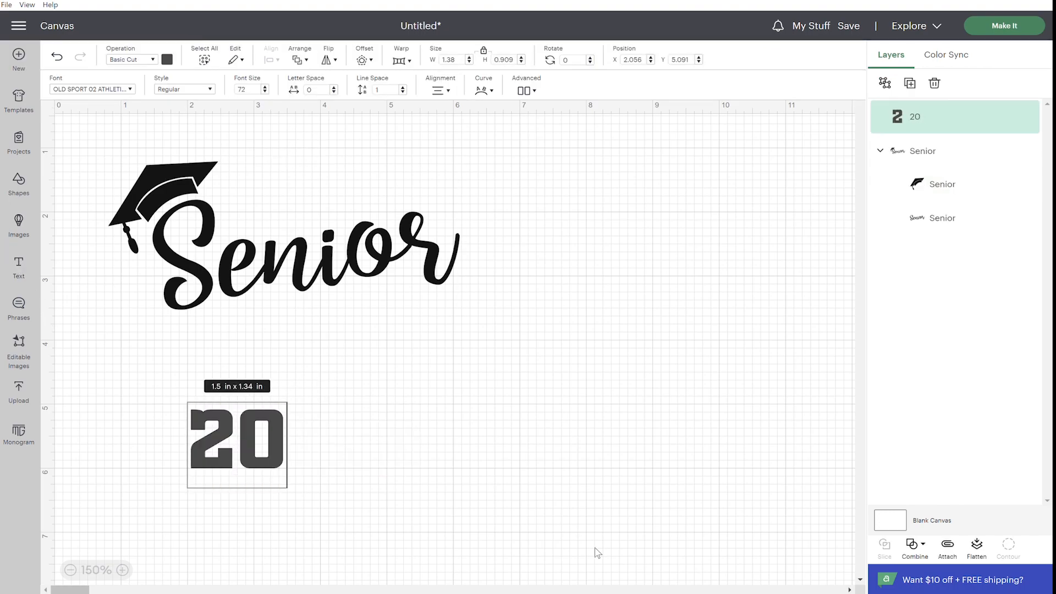
text(23)
click(517, 371)
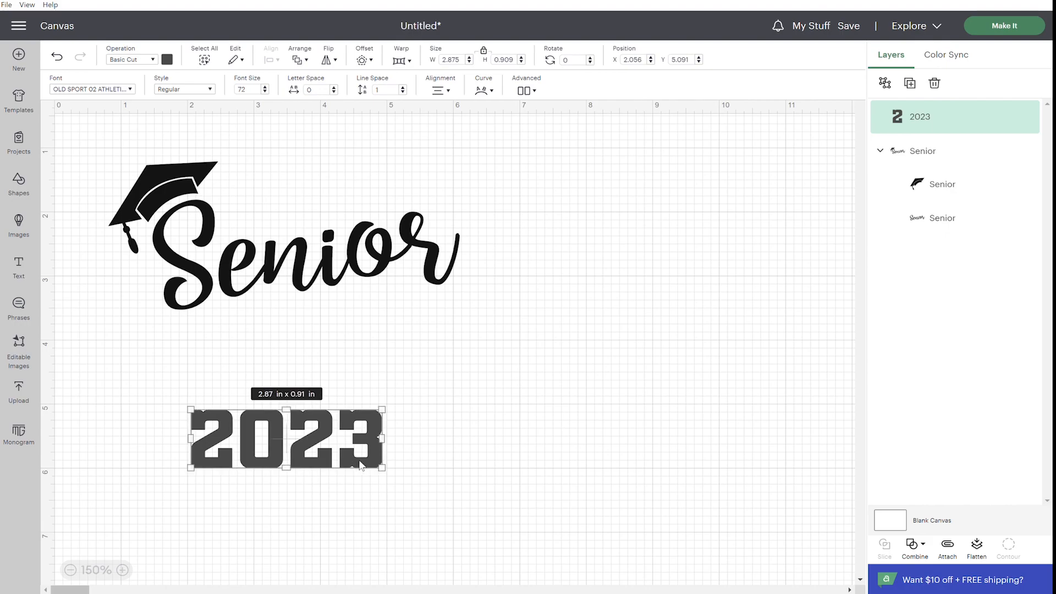
Change the font of the 2023 text to the system font Paper Flowers
click(131, 91)
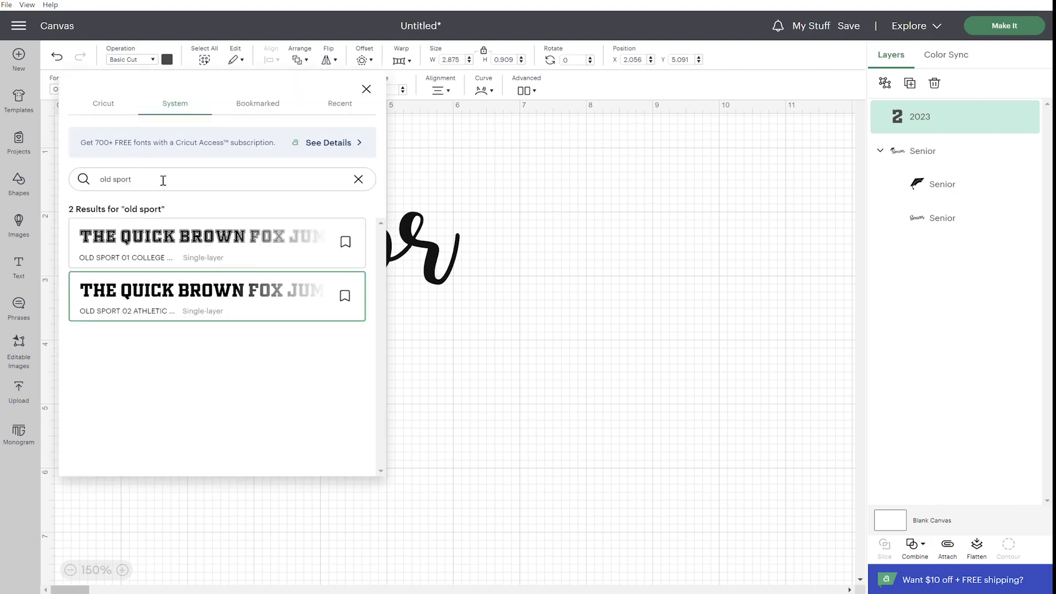
click(365, 180)
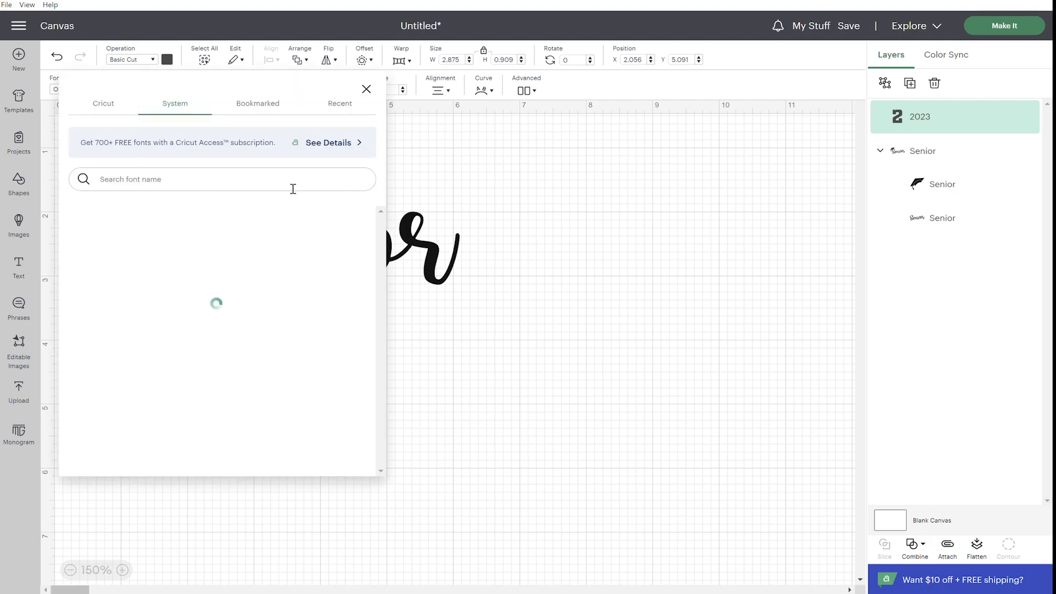
scroll(312, 346, down, 15)
scroll(312, 346, down, 5)
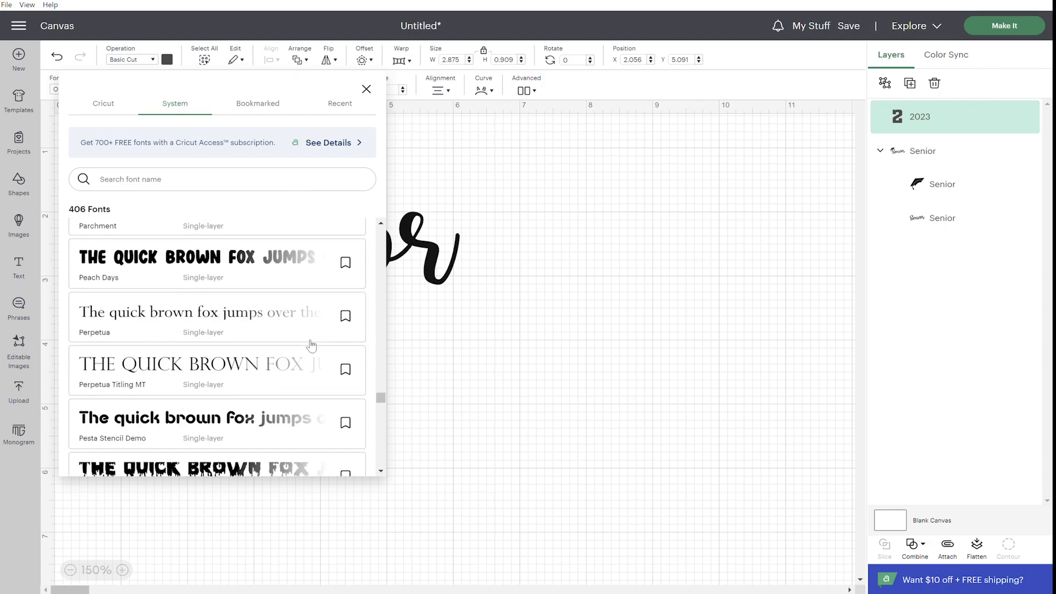
scroll(224, 338, up, 2)
scroll(224, 338, up, 1)
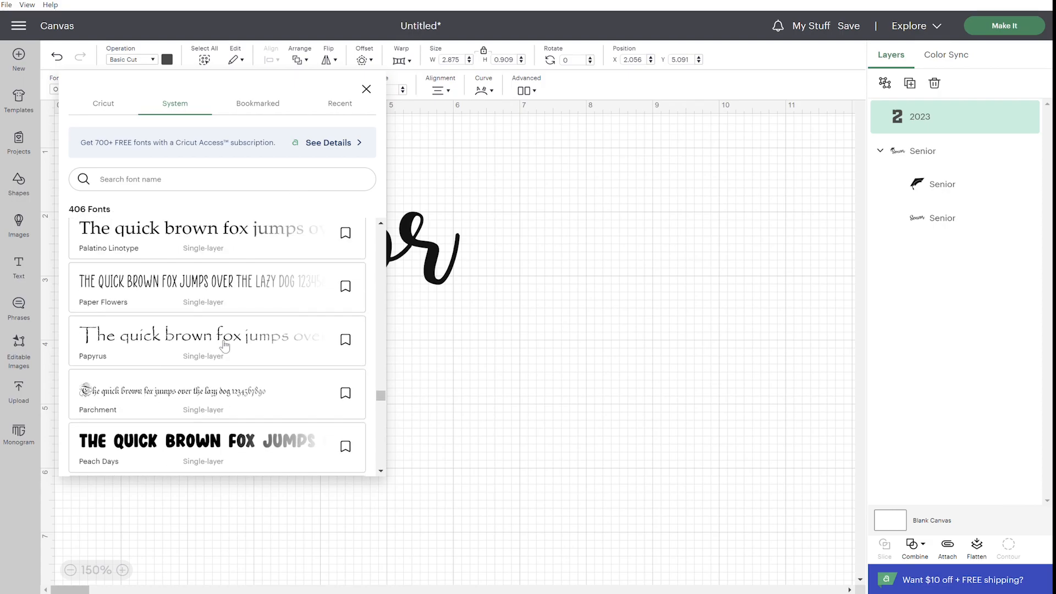
click(220, 283)
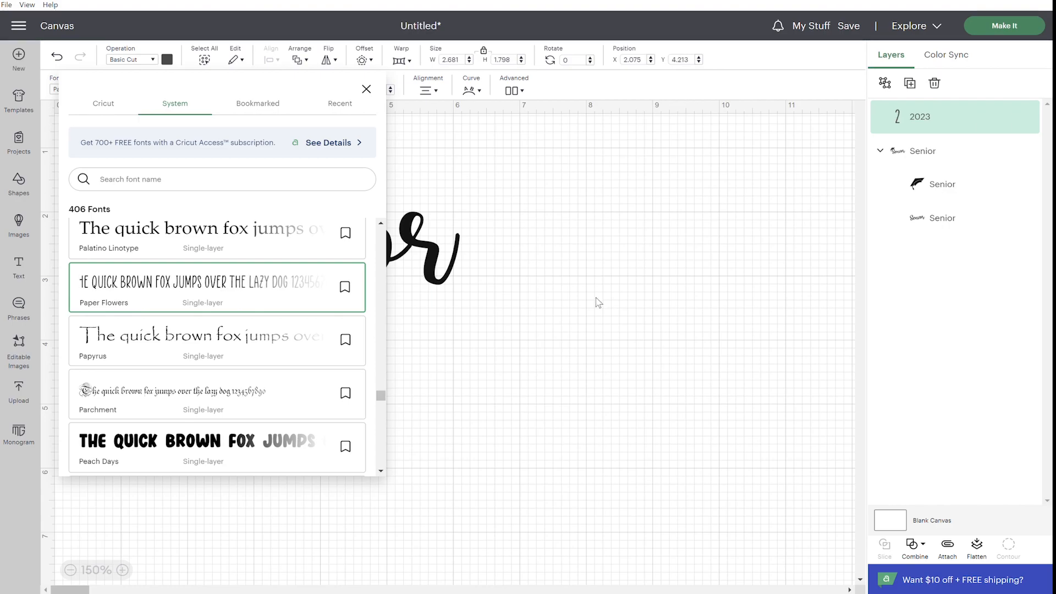
click(407, 458)
click(362, 416)
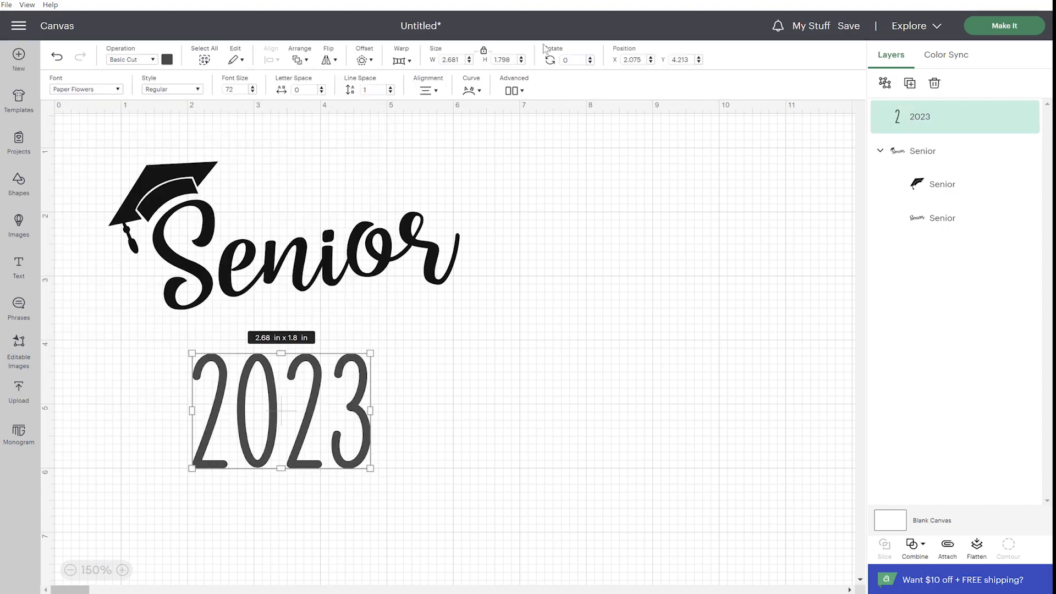
Unlock the 2023 text's proportions, make it shorter and place it just beneath the word Senior
click(485, 51)
drag(378, 474, 424, 356)
click(440, 348)
click(533, 356)
click(422, 369)
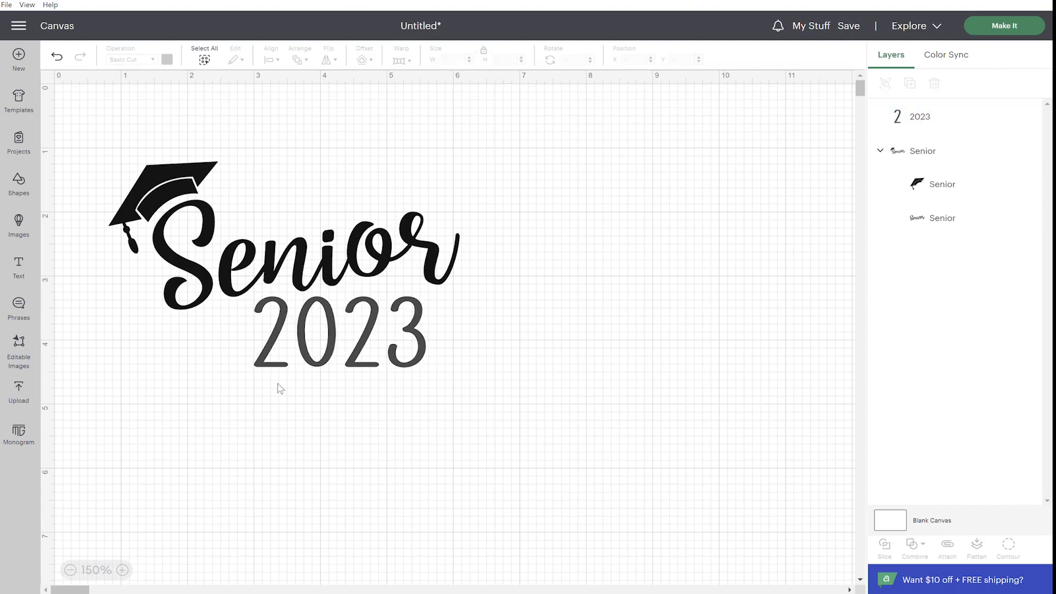
Shrink the 2023 text to about 1.89 x 0.67 in and fit it closely under the last letters of Senior
click(321, 355)
drag(261, 376, 290, 366)
drag(444, 300, 424, 318)
click(393, 377)
click(302, 360)
click(299, 364)
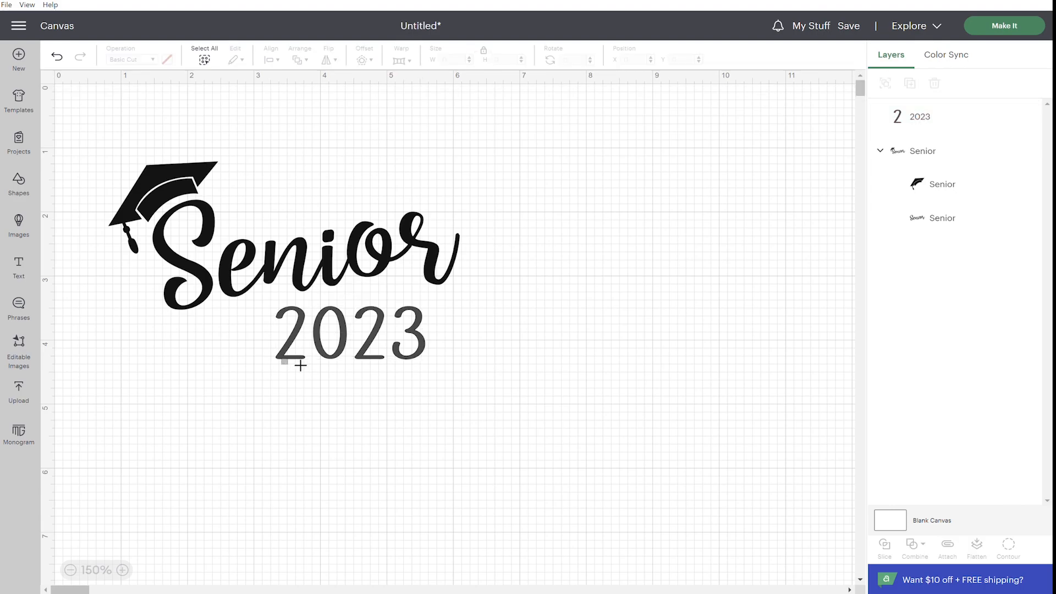
click(432, 343)
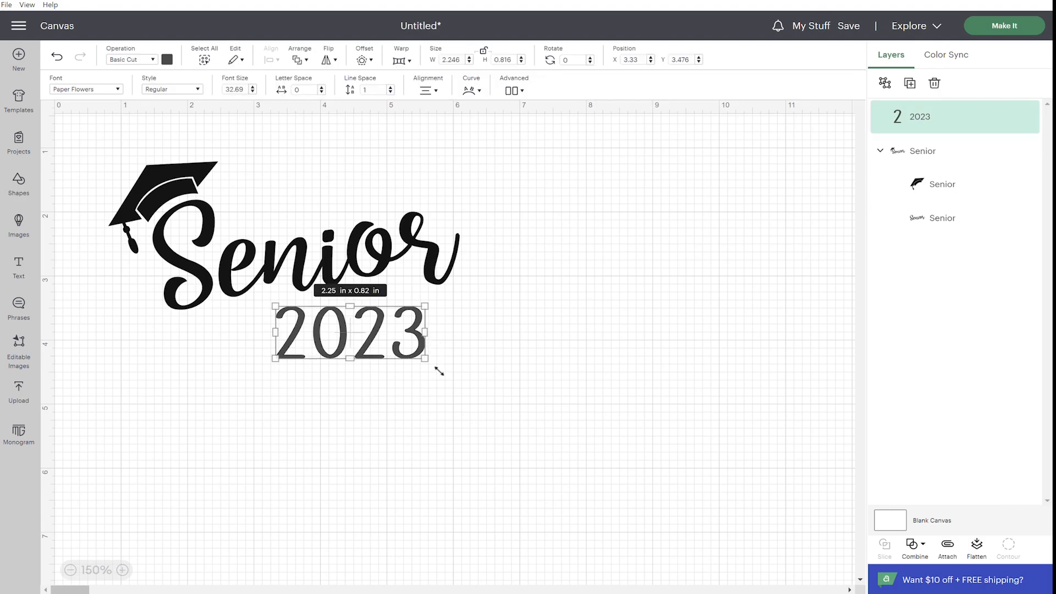
drag(434, 367, 426, 328)
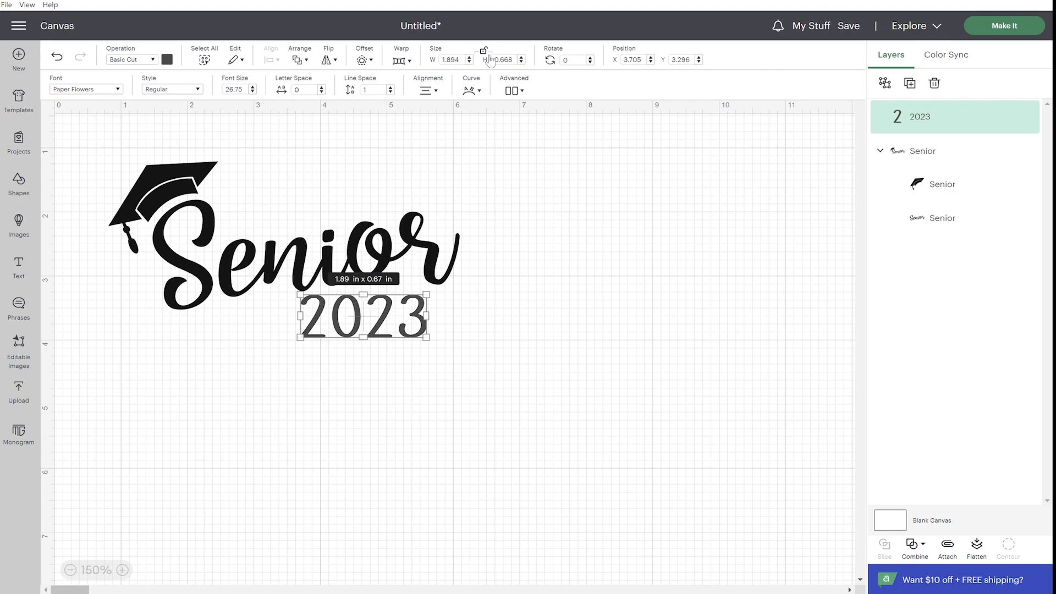
Recolor the graduation cap golden yellow and the word Senior dark green
click(981, 195)
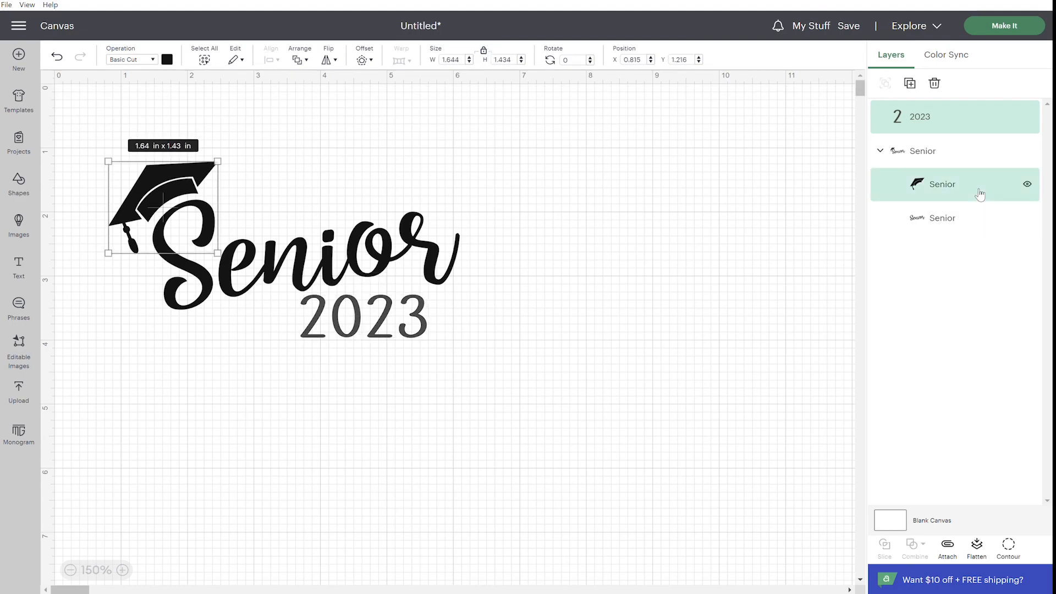
click(167, 60)
click(258, 156)
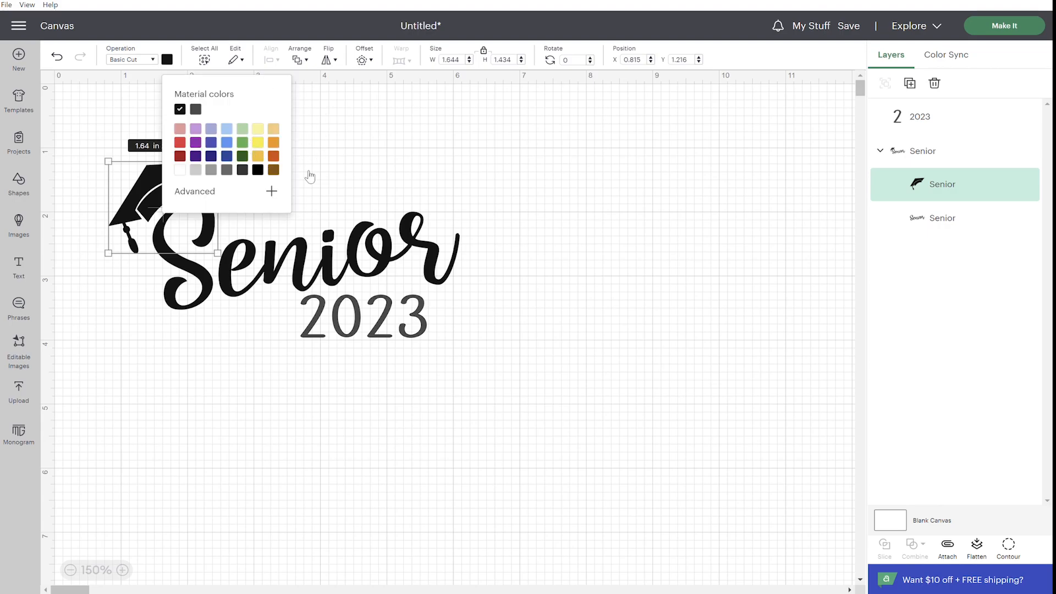
click(421, 258)
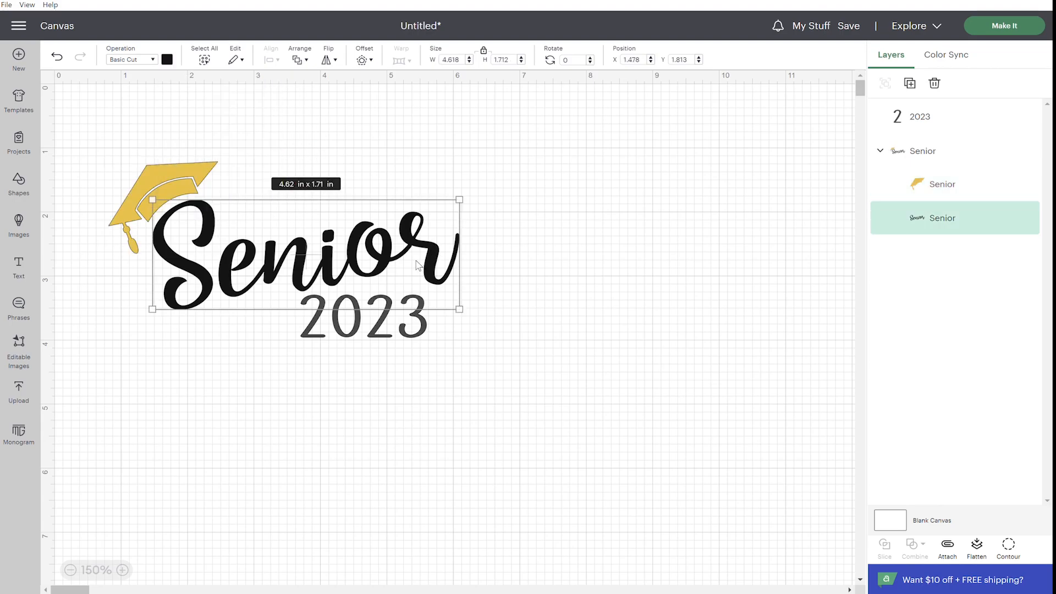
click(167, 59)
click(242, 156)
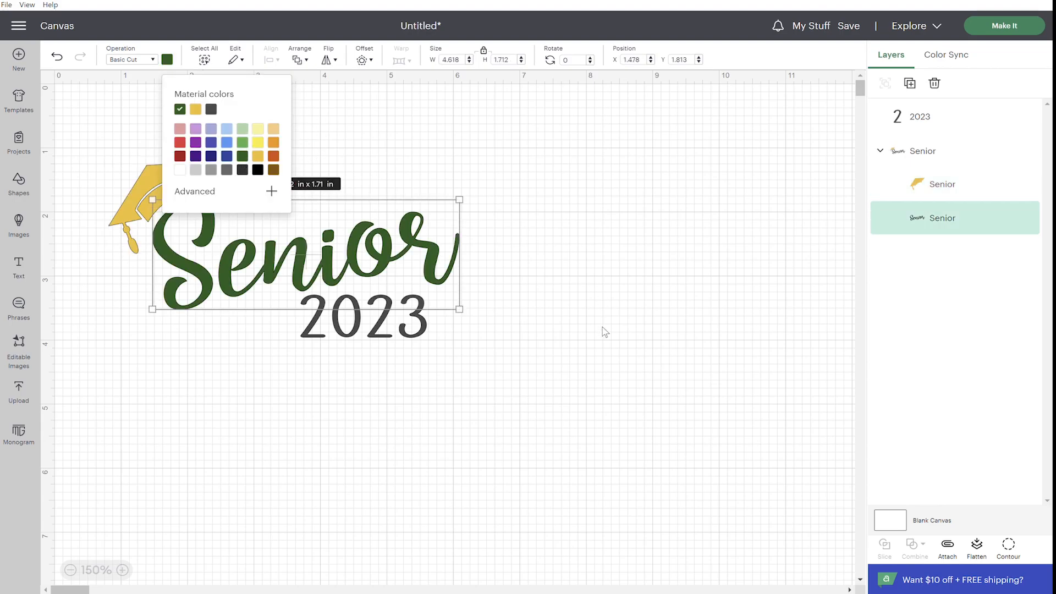
Recolor the 2023 text golden yellow to match the graduation cap
click(424, 327)
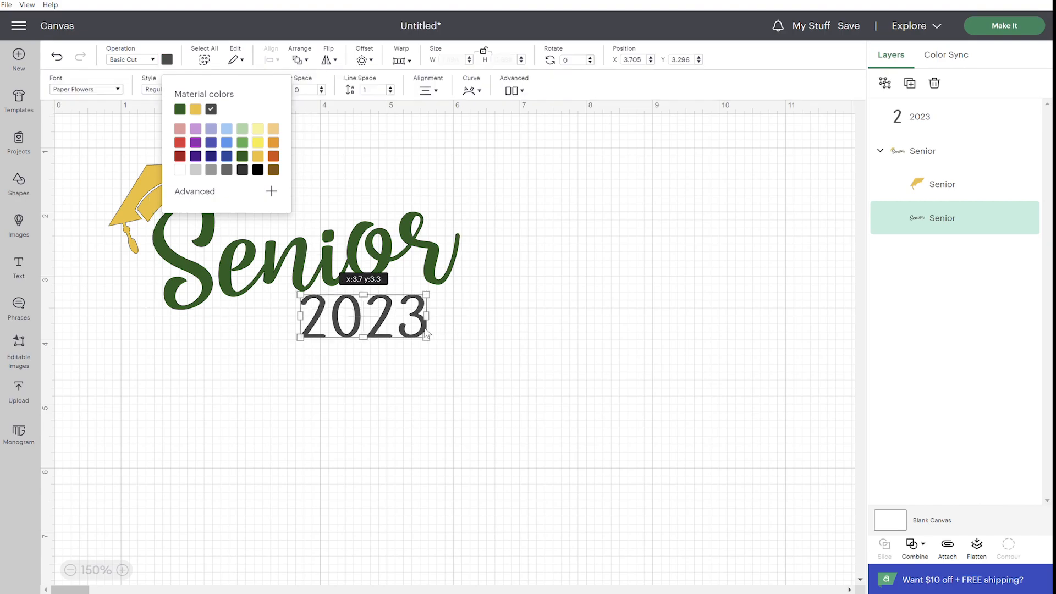
click(167, 60)
click(258, 158)
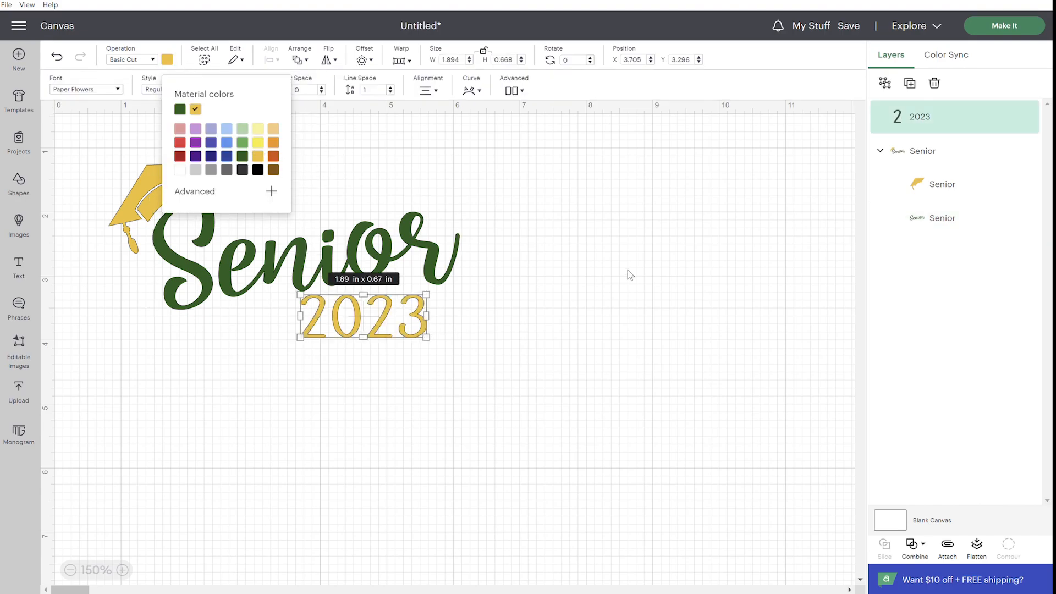
click(630, 275)
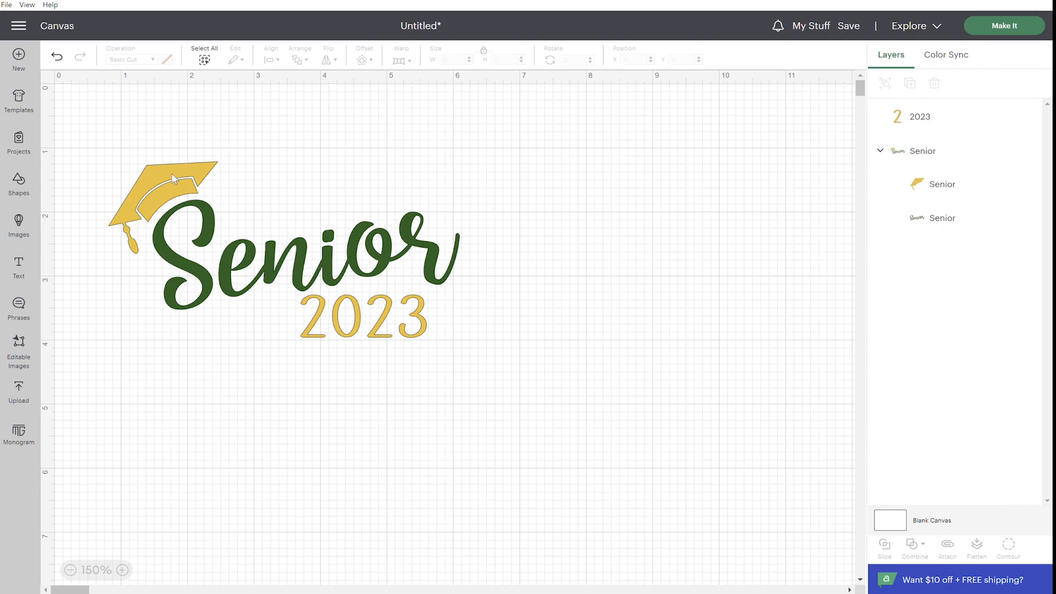
Preview the mats with On Mat loading to check how the cap and 2023 are arranged, returning to the canvas
click(1003, 25)
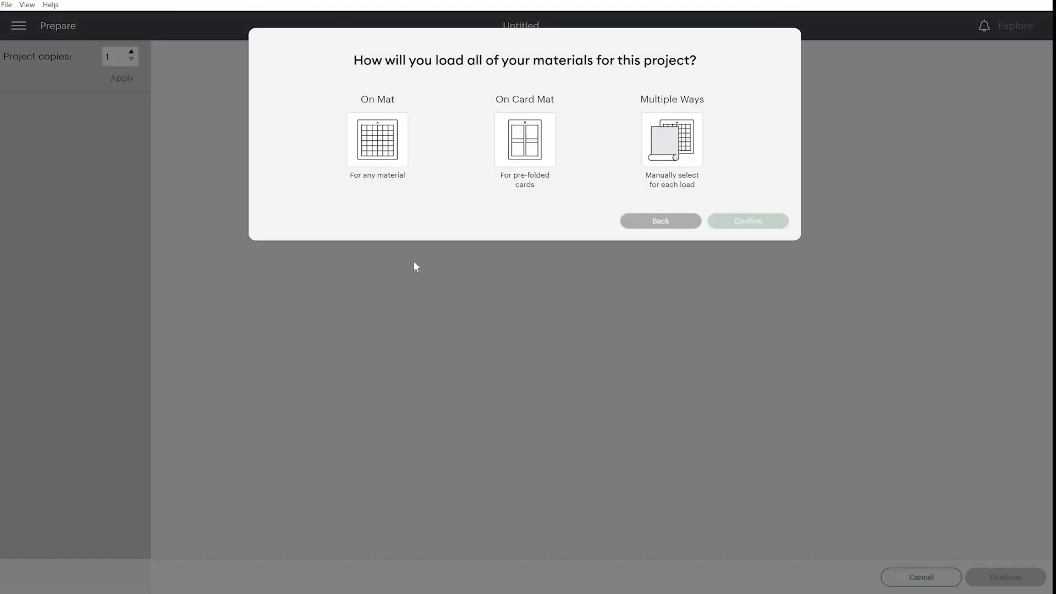
click(394, 157)
click(777, 262)
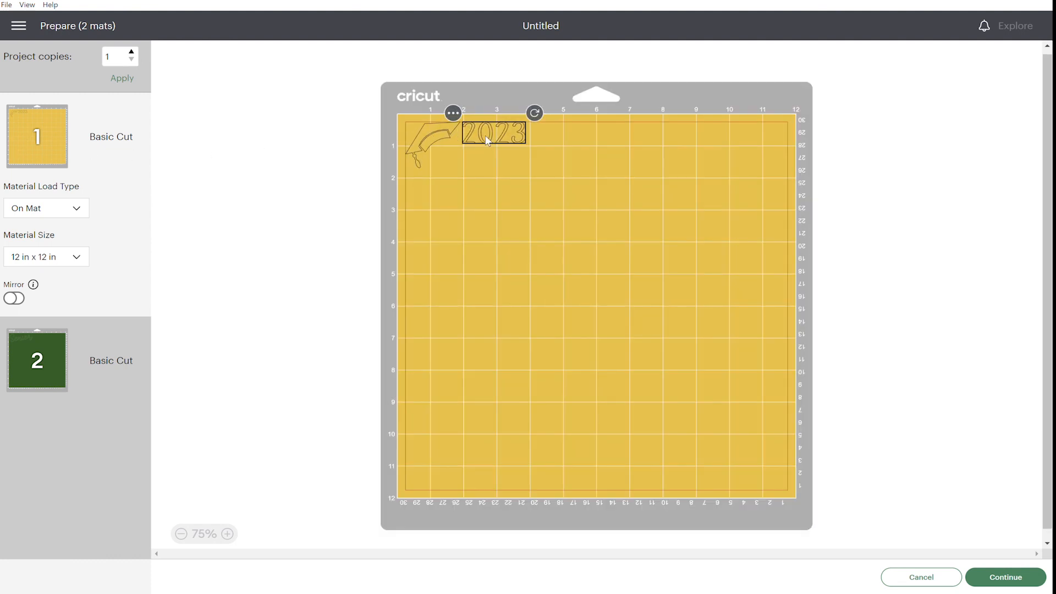
click(920, 585)
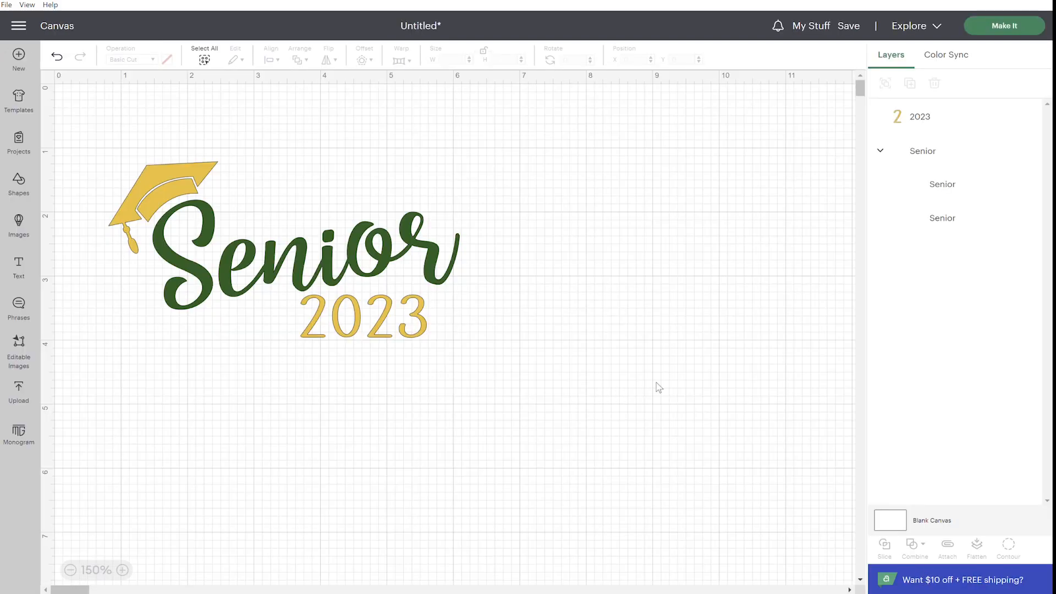
Ungroup the Senior design and attach the 2023 text to the yellow graduation cap
click(951, 160)
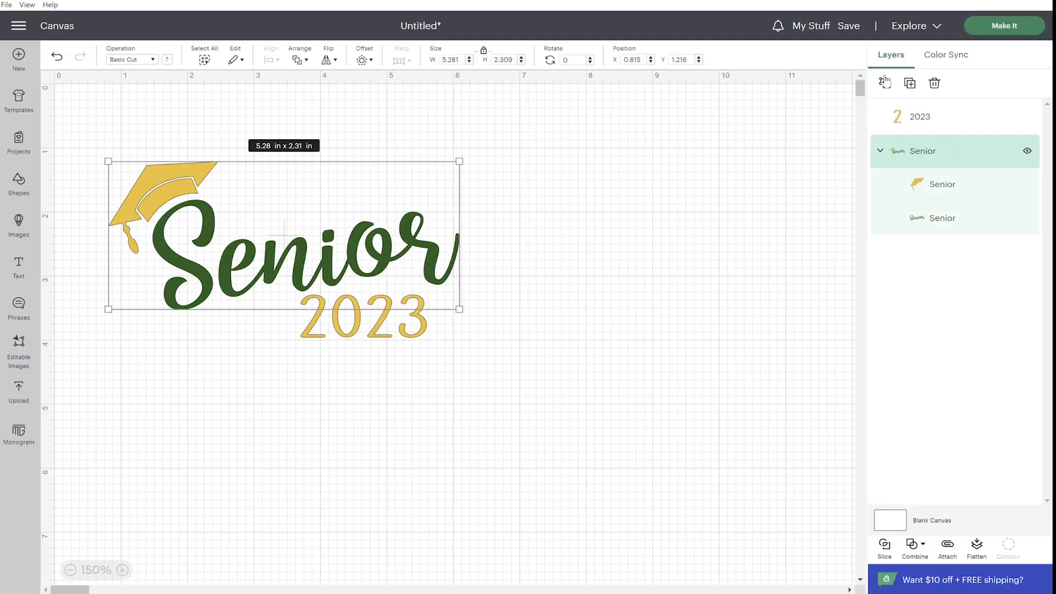
click(980, 122)
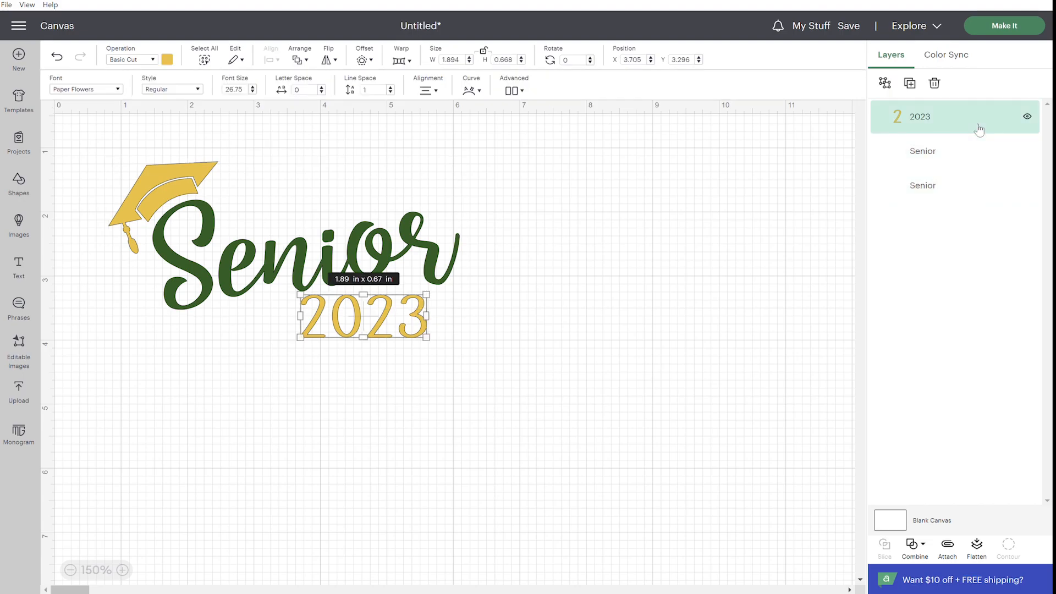
shift+click(955, 159)
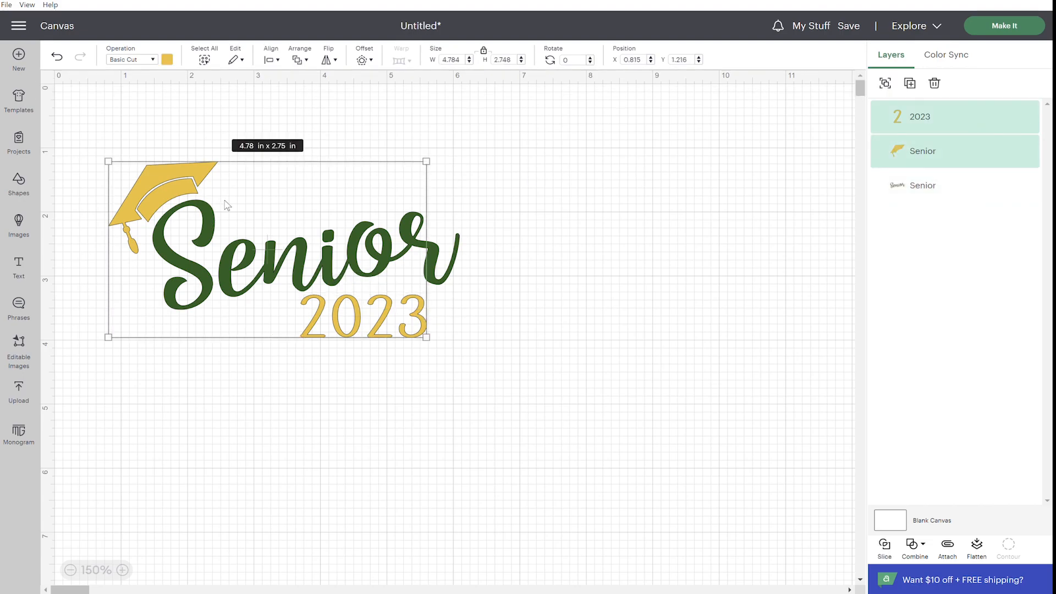
click(947, 546)
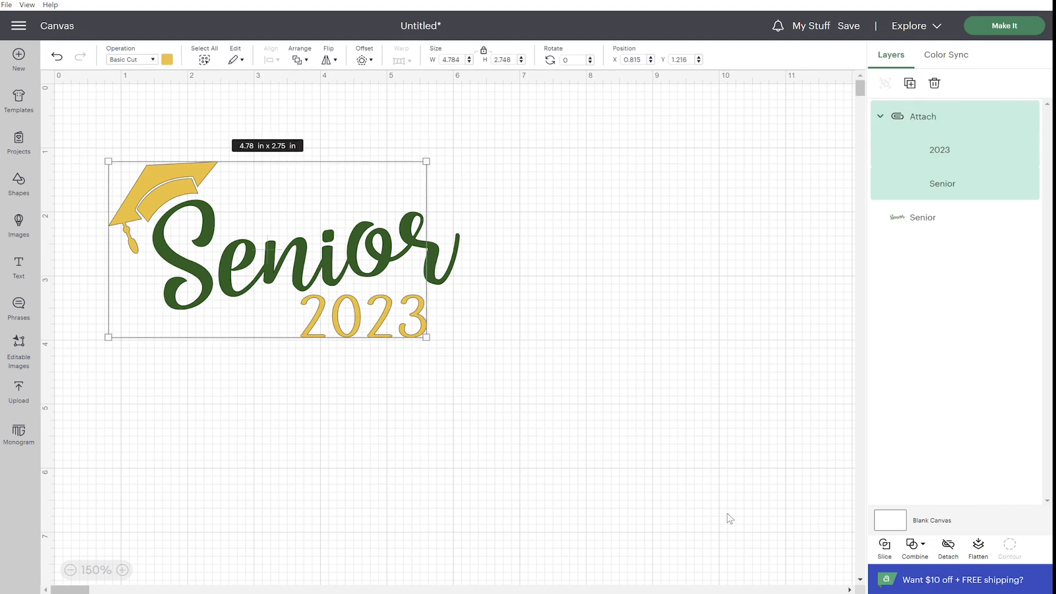
Preview the yellow and green mats again with On Mat loading at 12 in x 12 in to check the attached layout, returning to the canvas
click(1028, 29)
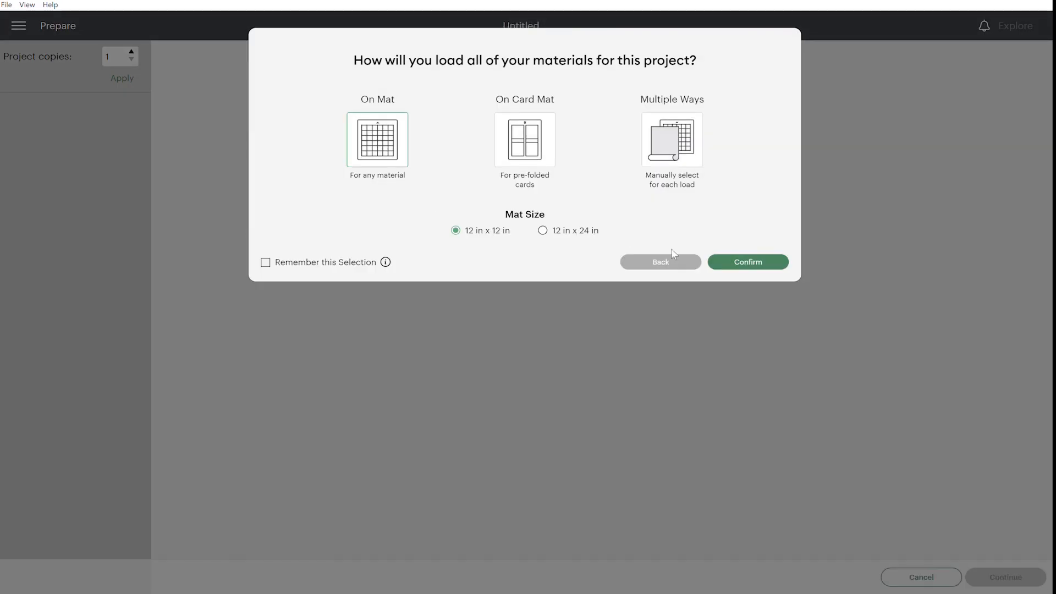
click(758, 260)
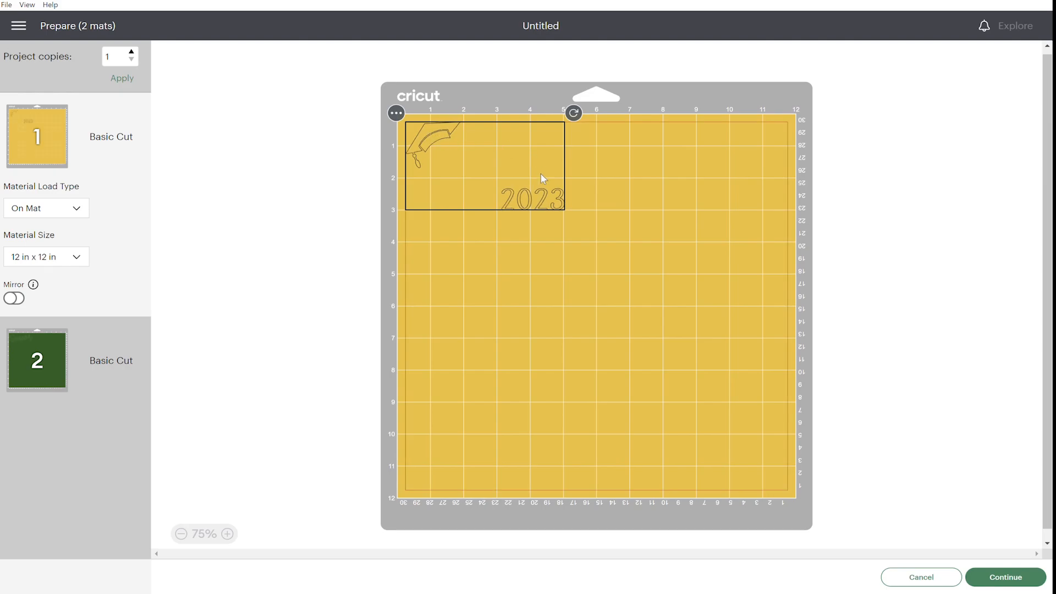
click(30, 350)
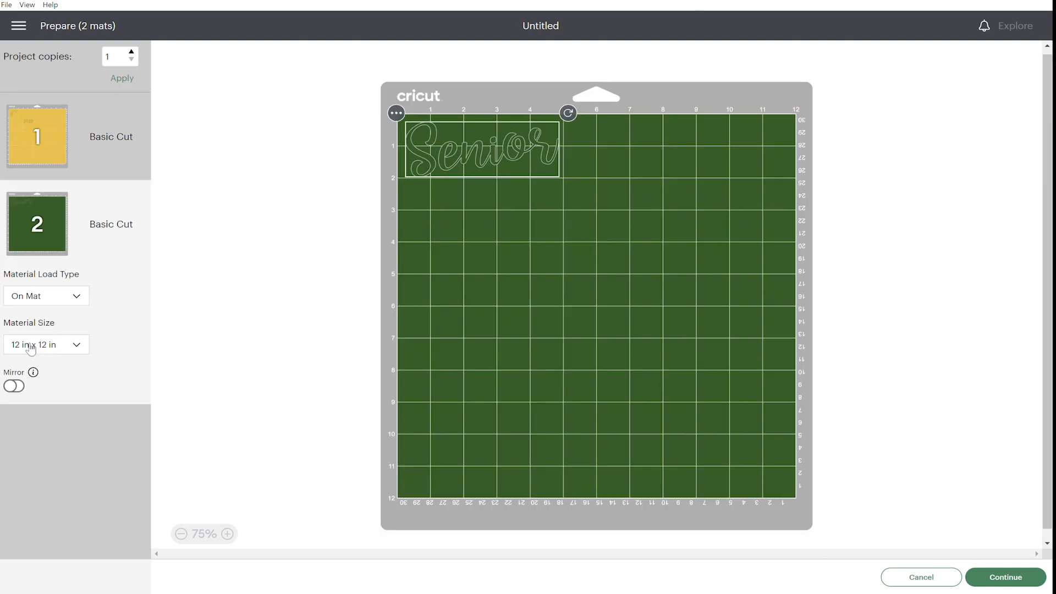
click(37, 152)
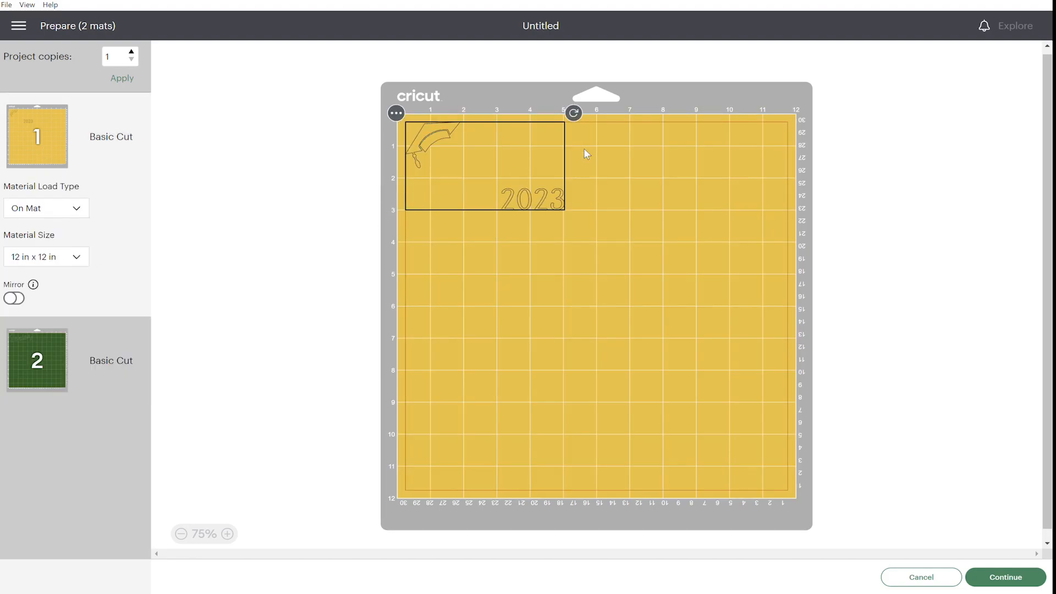
click(939, 577)
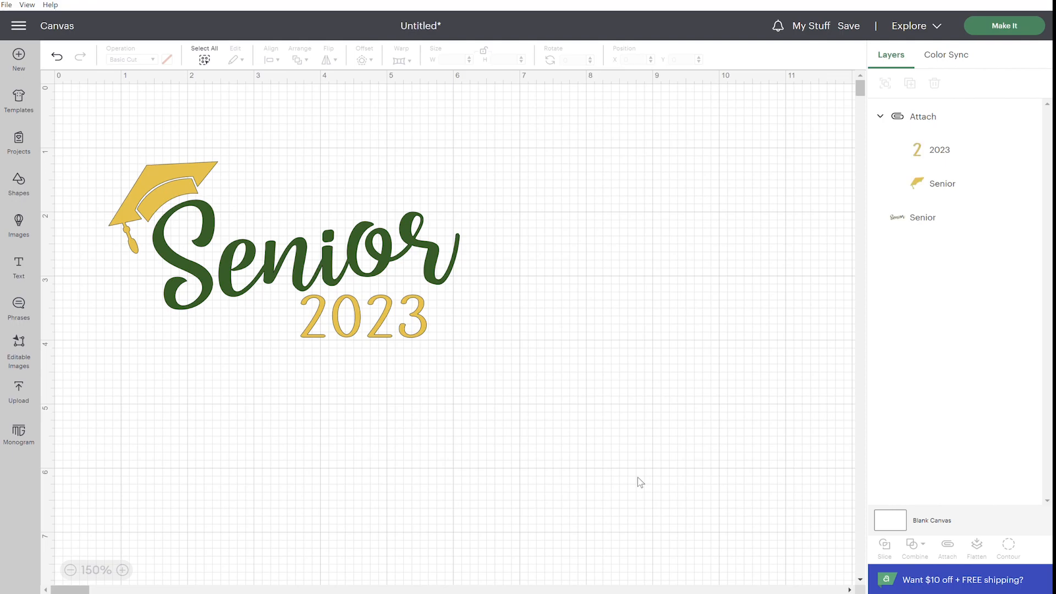
Select the green word Senior on the canvas
click(342, 264)
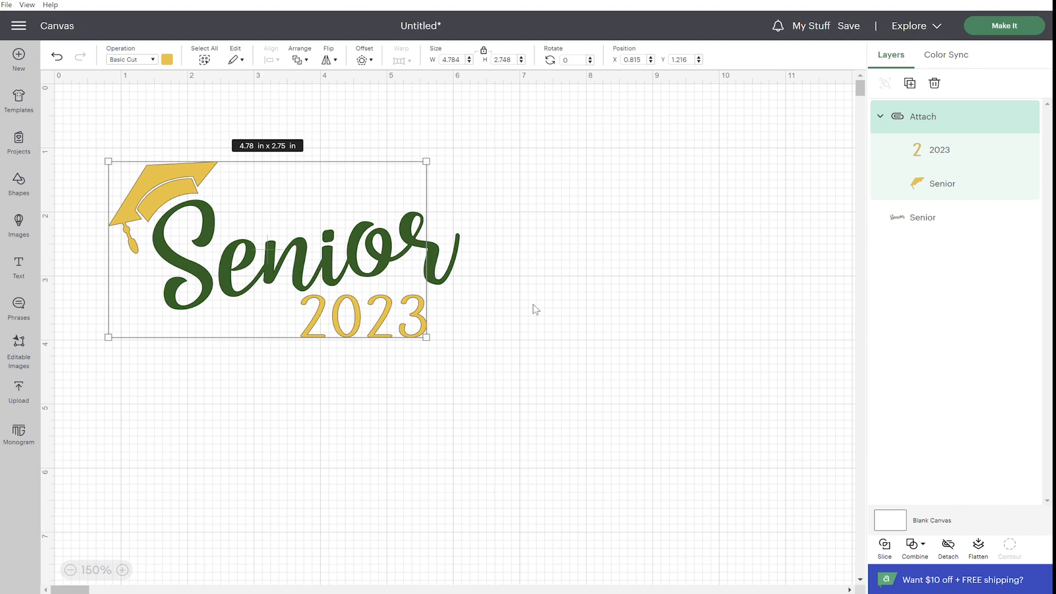
click(460, 257)
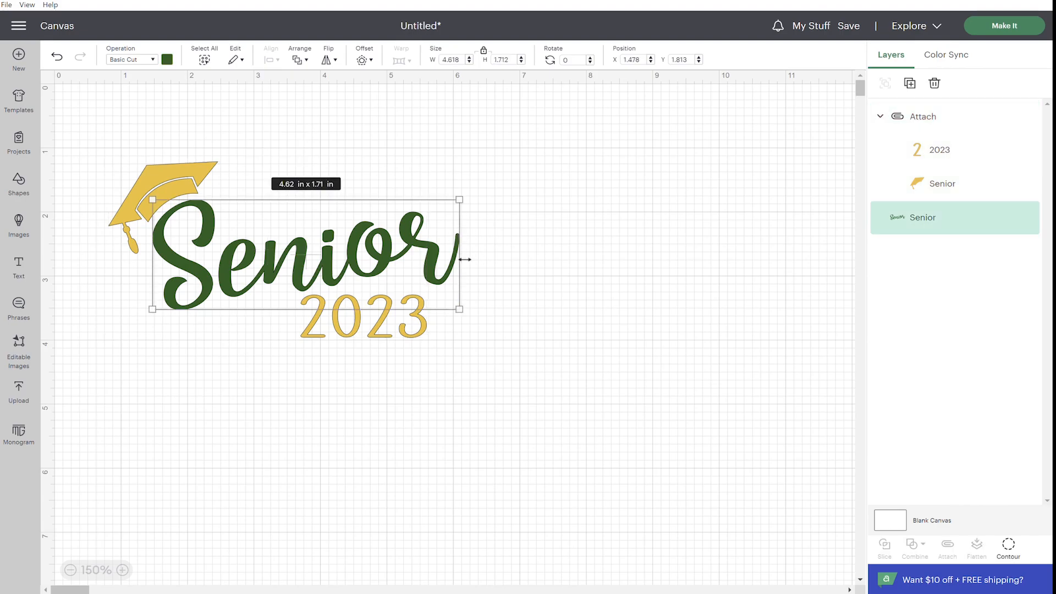